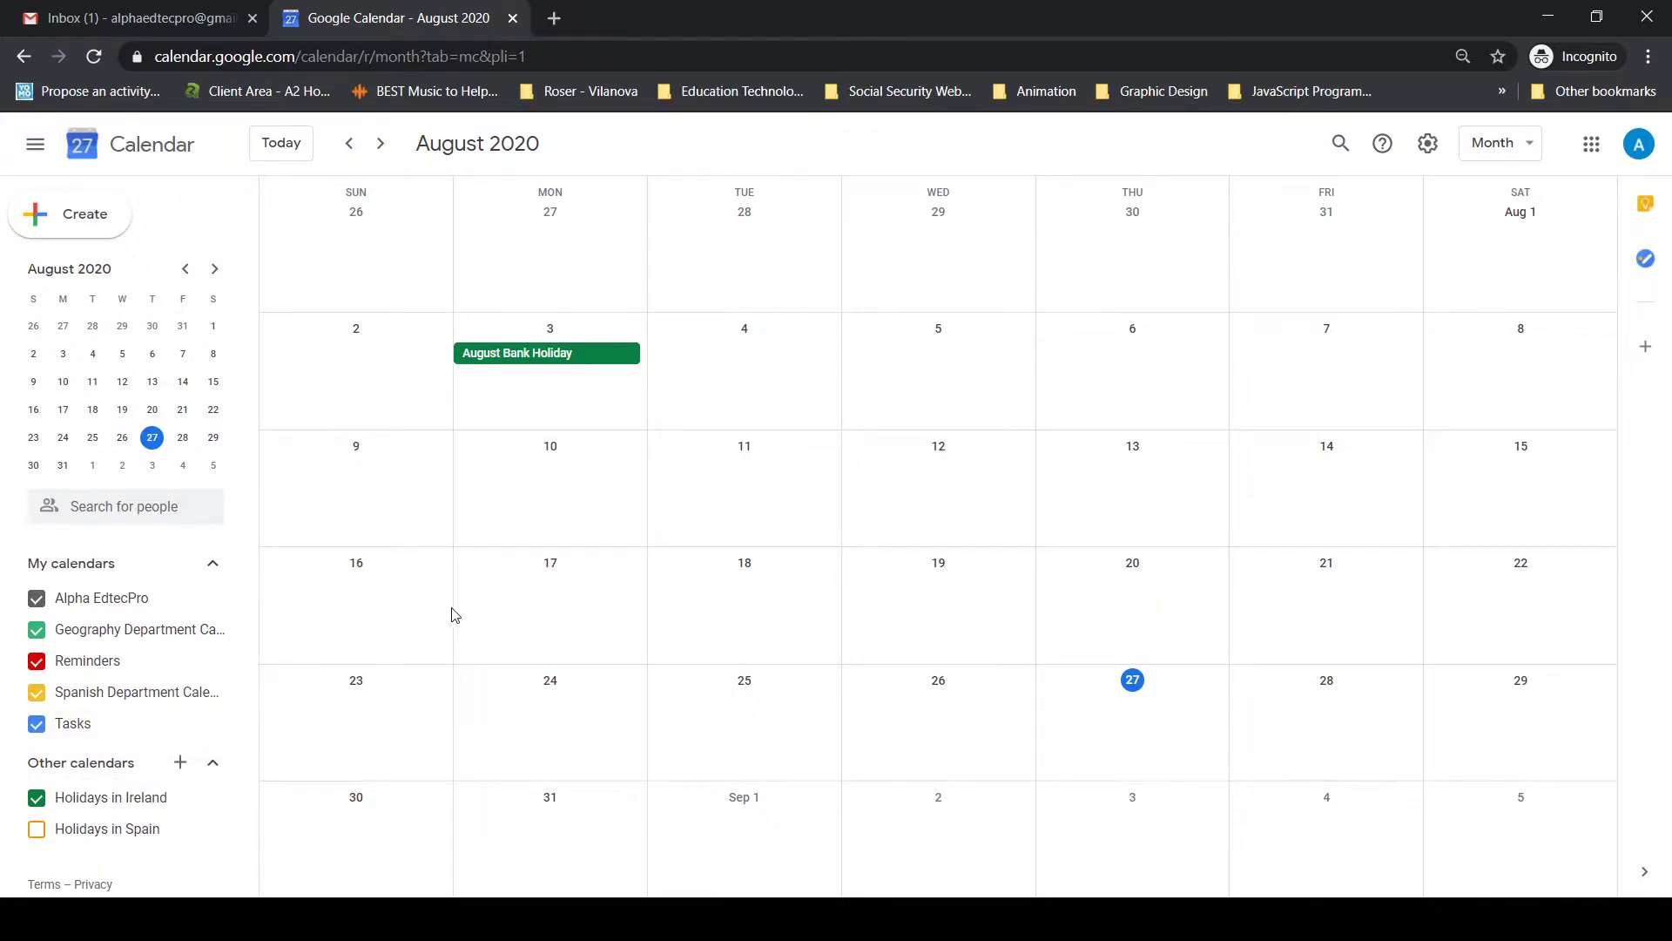
Step: Start a new calendar and name it "Y12 Spanish Calendar"
{"action": "left_click", "coordinate": [182, 765]}
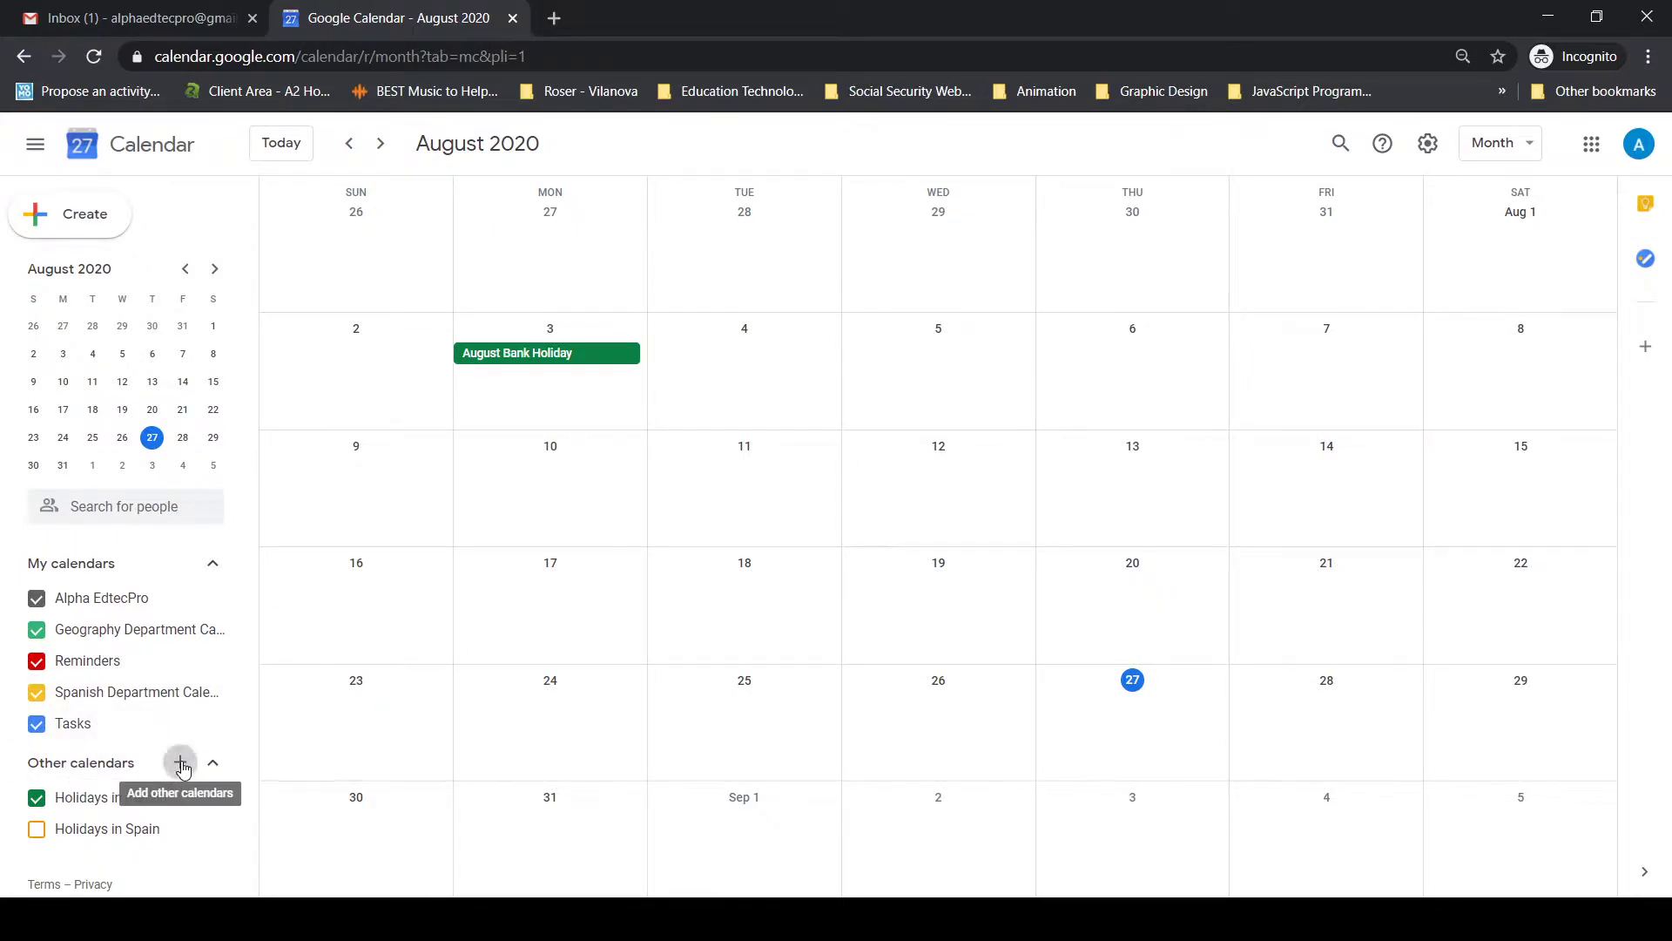
{"action": "left_click", "coordinate": [252, 762]}
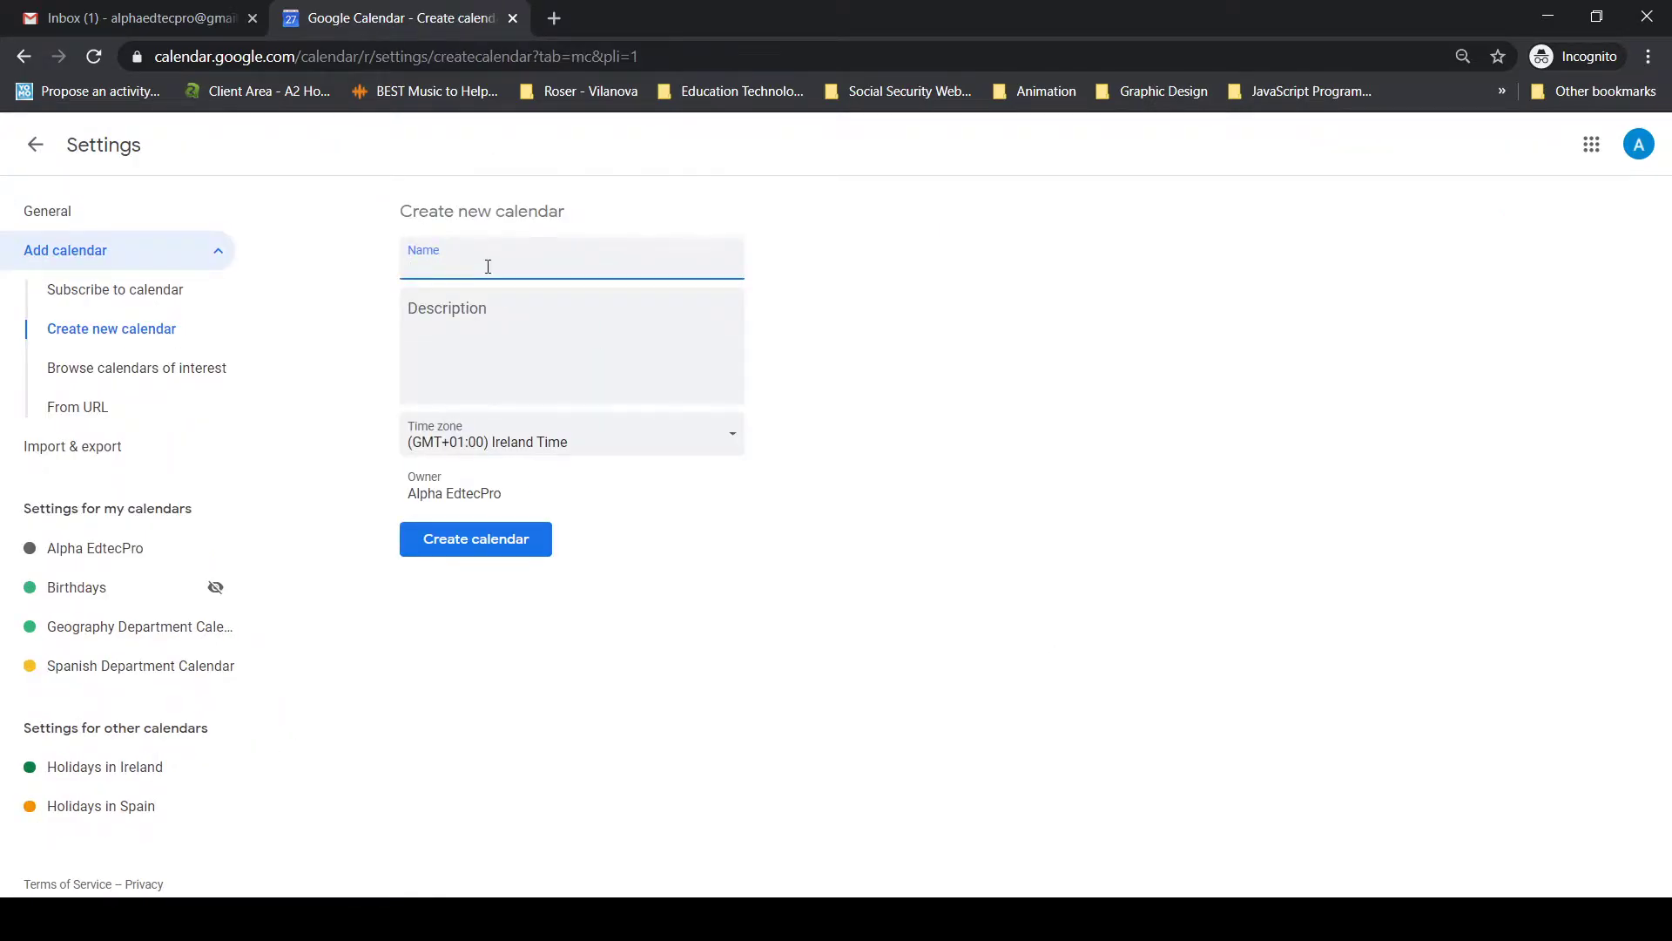
{"action": "type", "text": "Y"}
{"action": "type", "text": "o"}
{"action": "key", "text": "BackSpace"}
{"action": "type", "text": "12 Spanish Calendar"}
Step: Describe the calendar as "Calendar for Y12 Spanish Students", create it and return to the month view
{"action": "left_click", "coordinate": [528, 319]}
{"action": "type", "text": "Calendar for"}
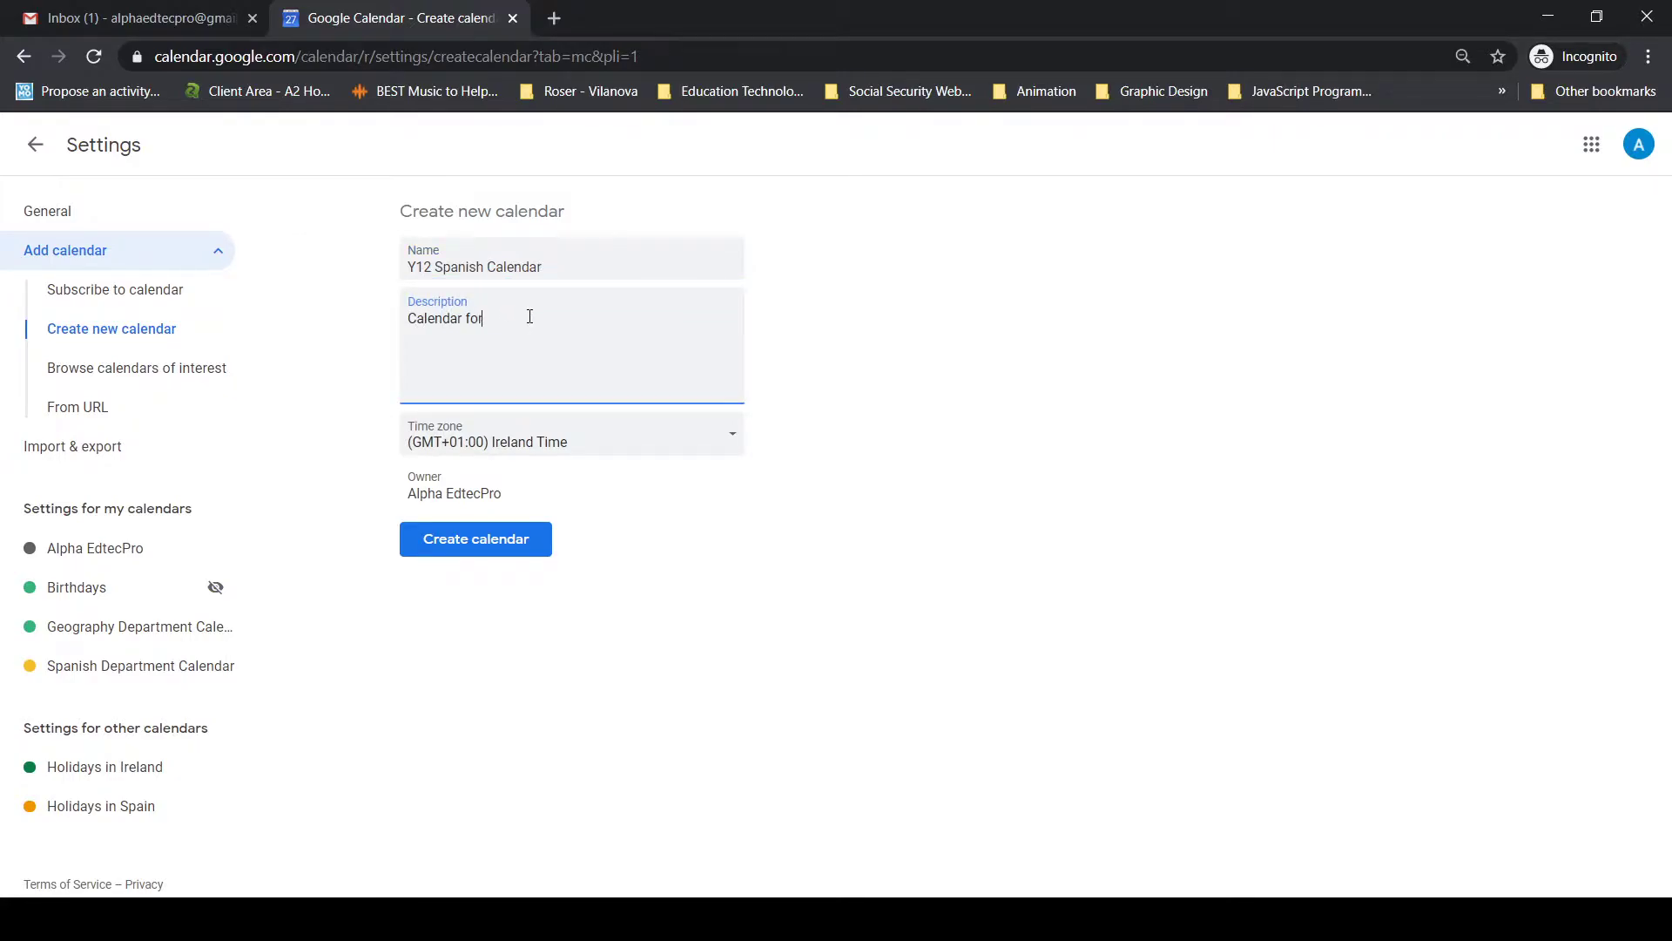
{"action": "type", "text": " Y12 Spanish Students"}
{"action": "left_click_drag", "start_coordinate": [647, 324], "coordinate": [413, 319]}
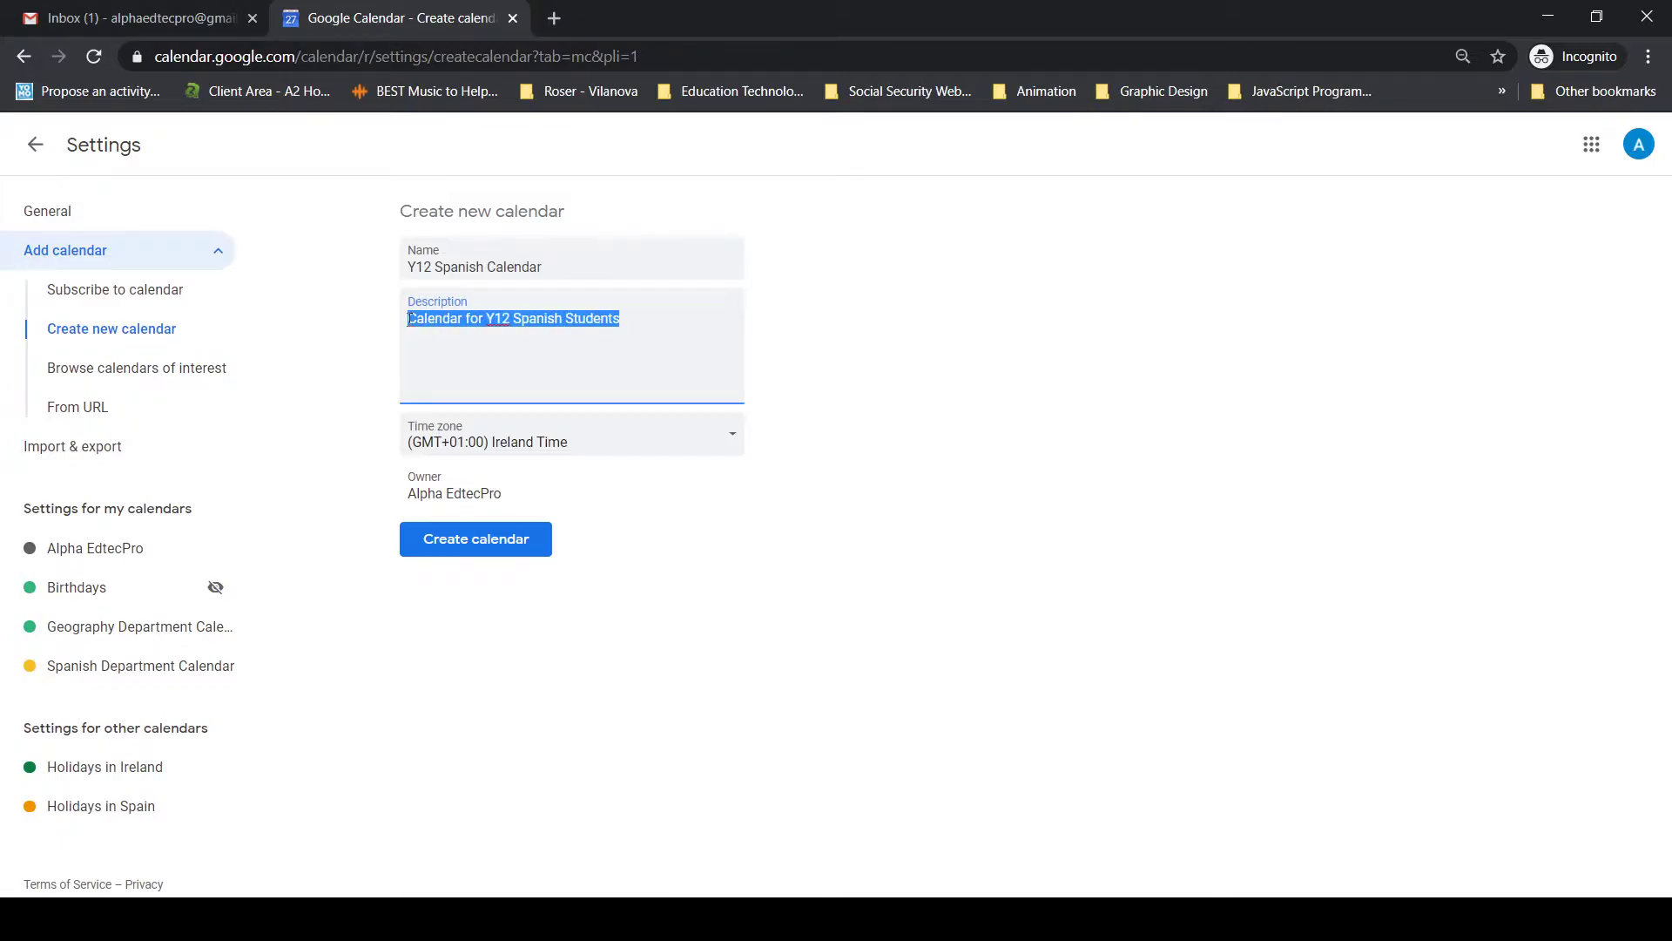
{"action": "left_click", "coordinate": [492, 545]}
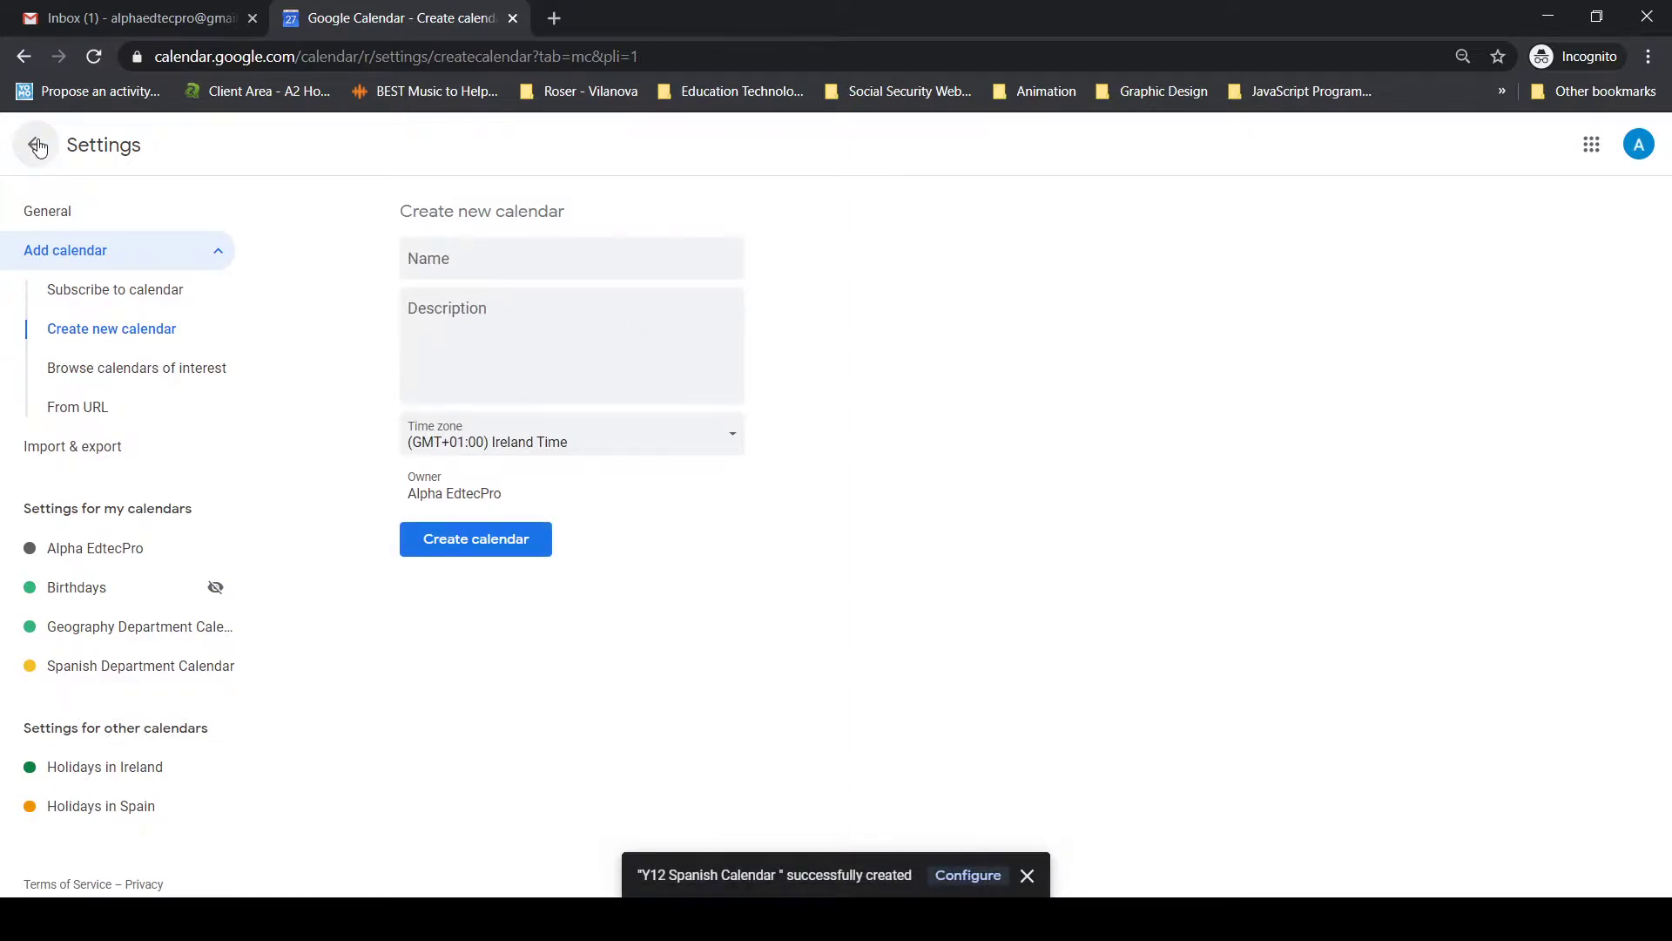
{"action": "left_click", "coordinate": [37, 145]}
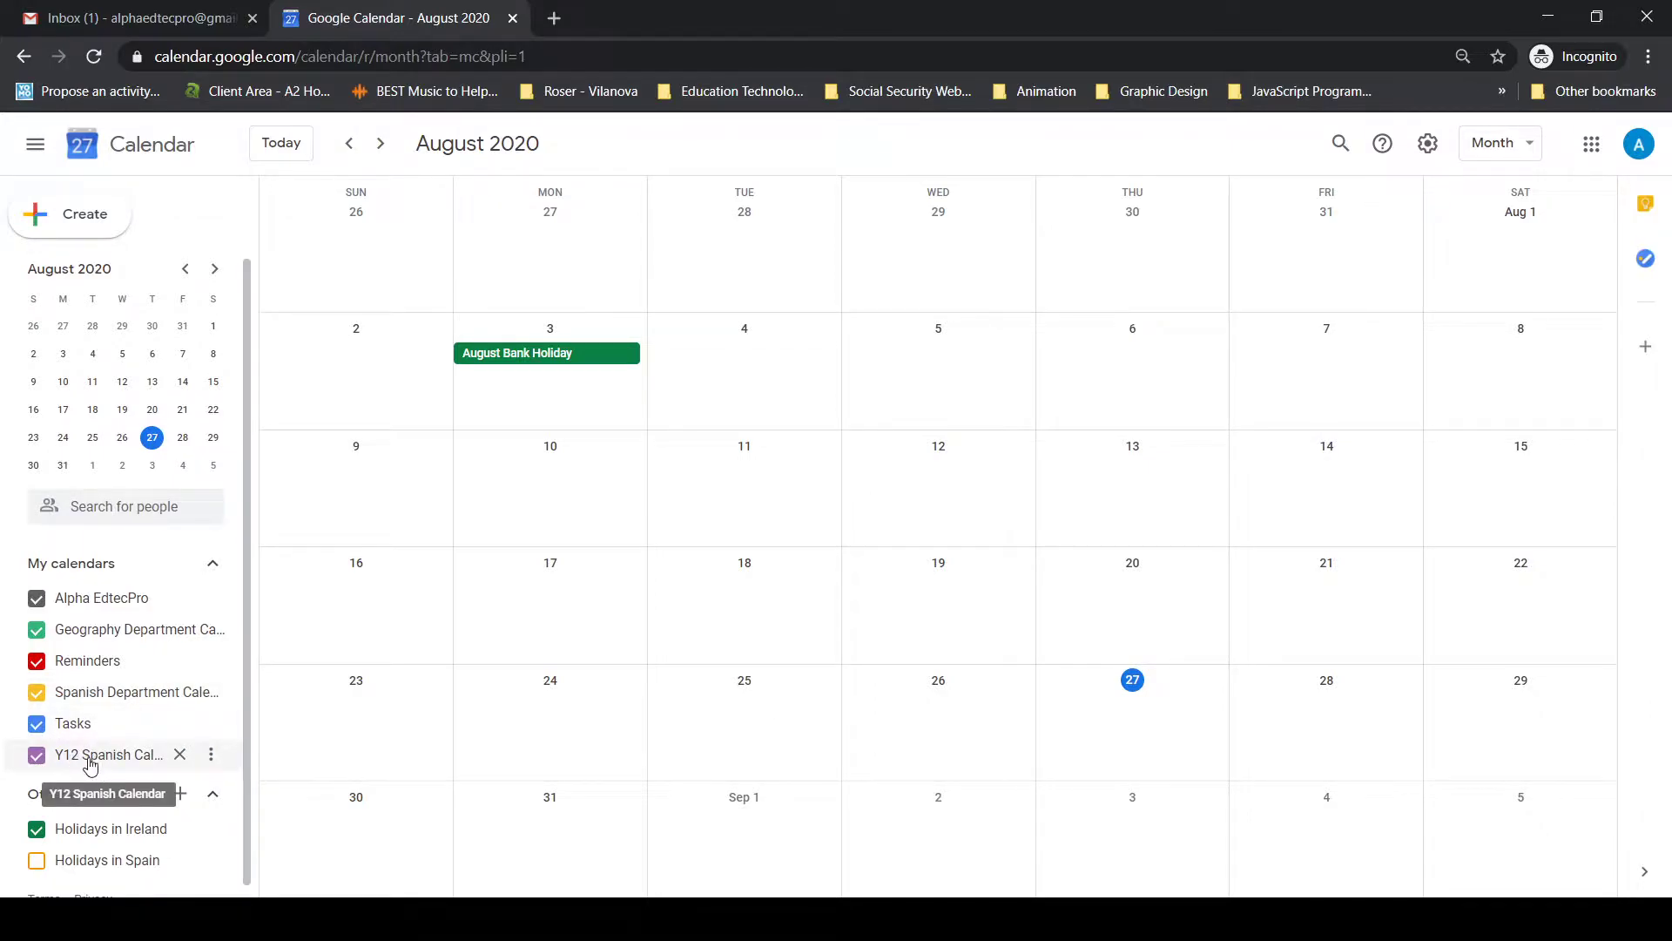
Step: Try a preset yellow and a custom yellow-green as the Y12 Spanish Calendar's color
{"action": "left_click", "coordinate": [212, 760]}
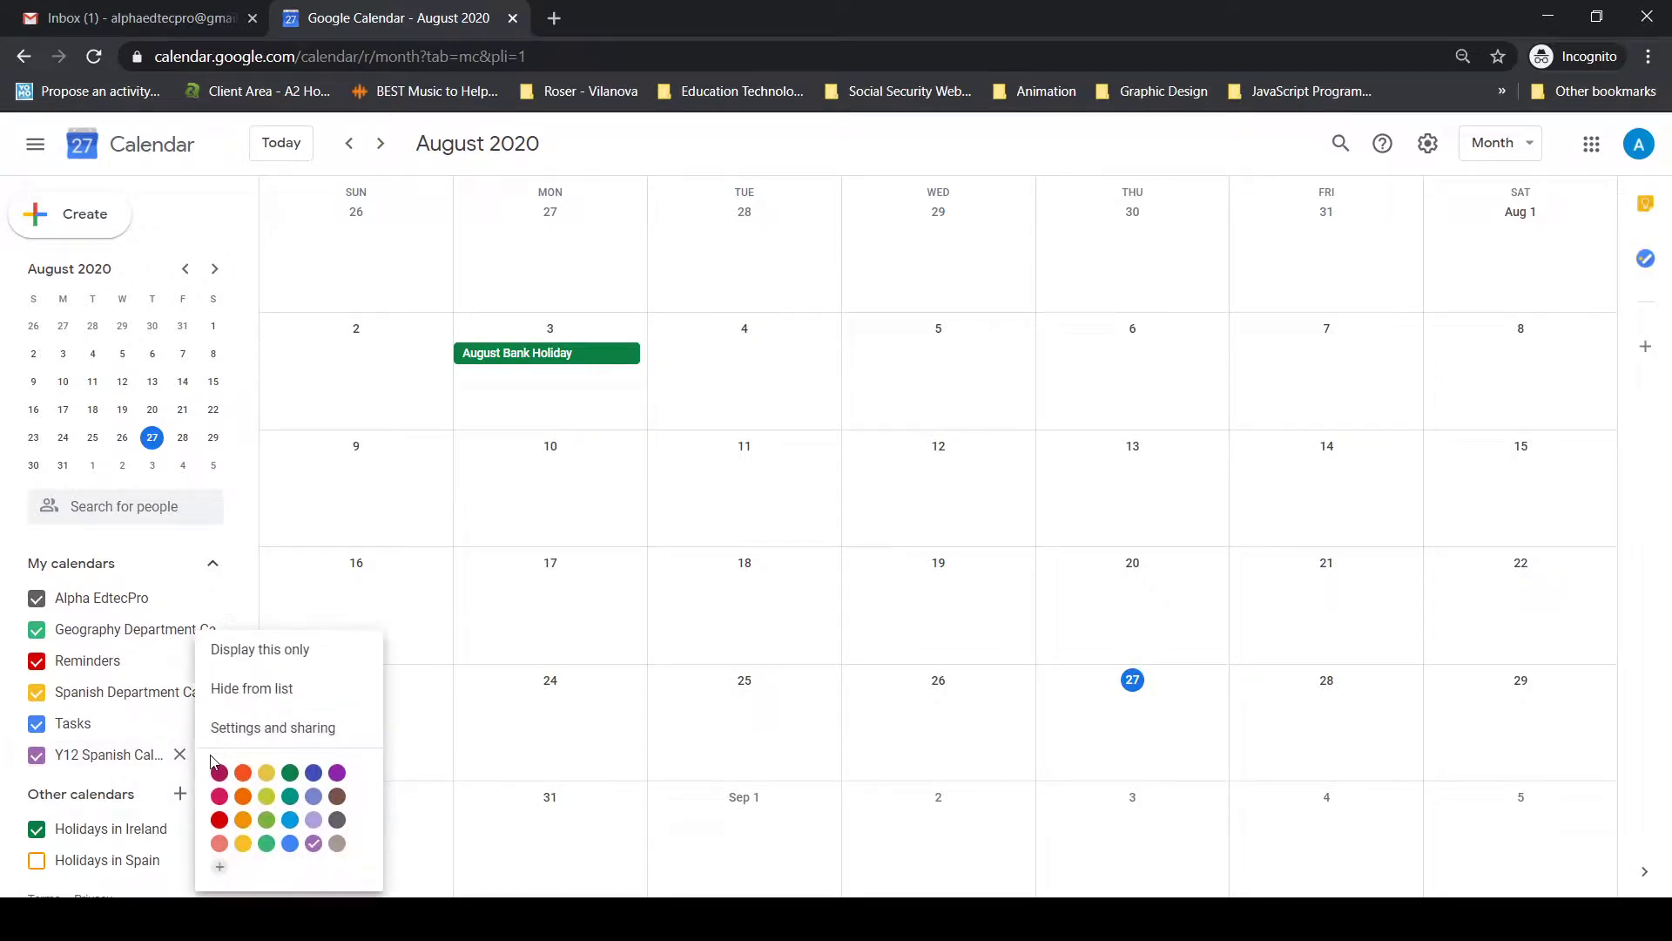
{"action": "left_click", "coordinate": [267, 774]}
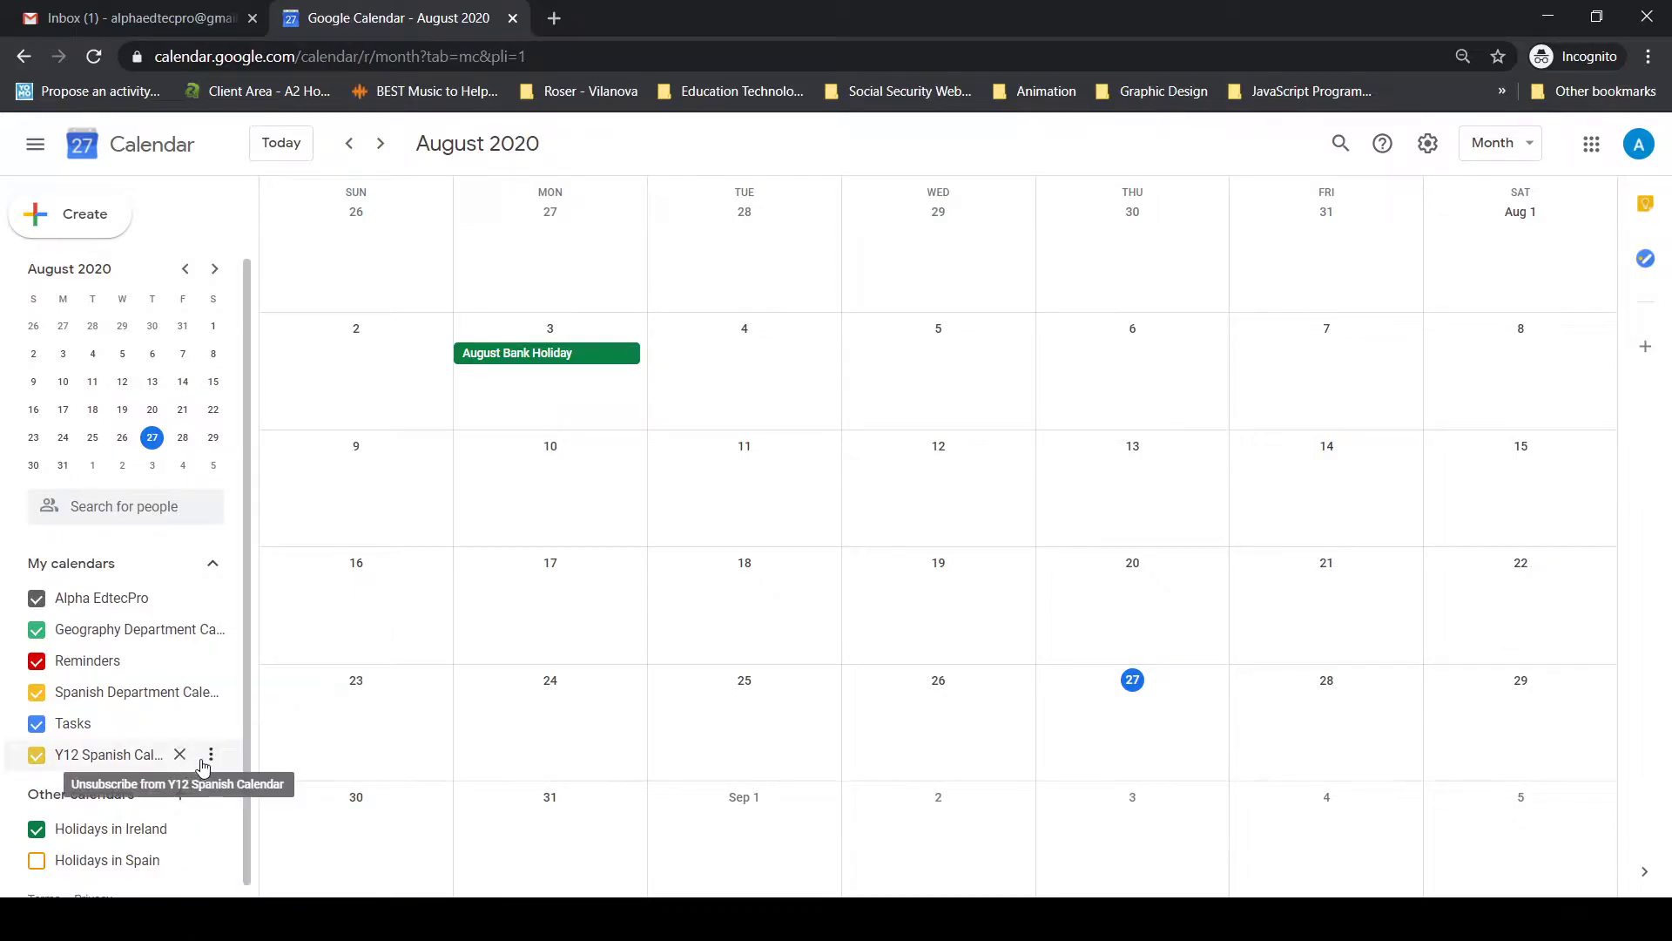
{"action": "left_click", "coordinate": [209, 756]}
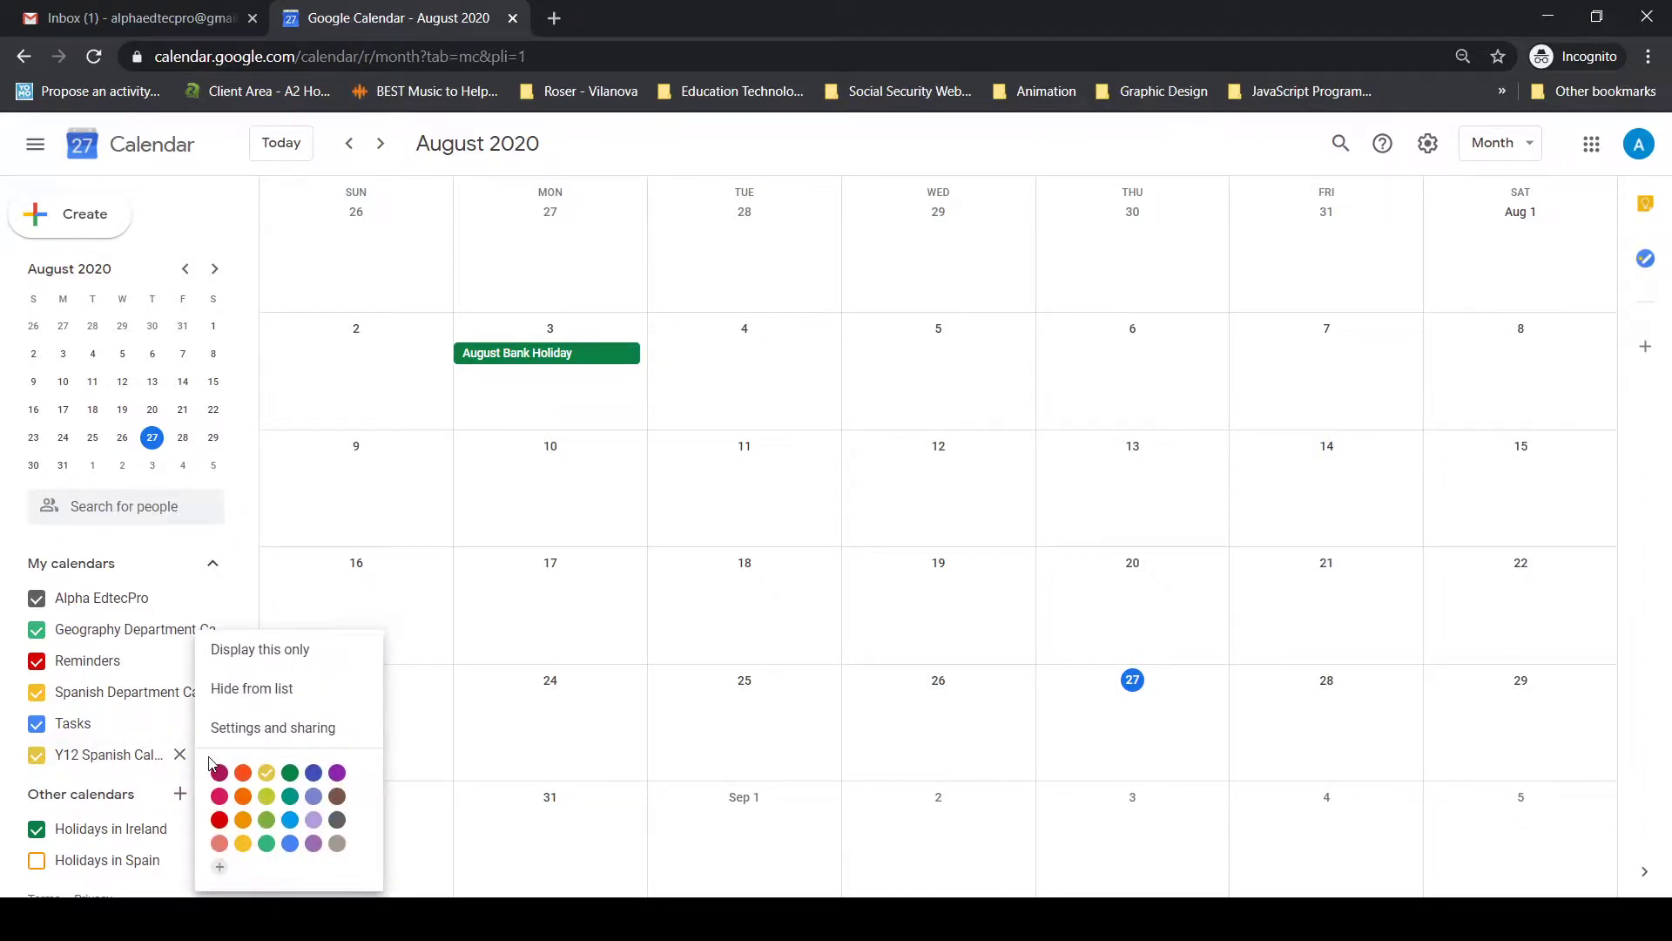
{"action": "left_click", "coordinate": [219, 867]}
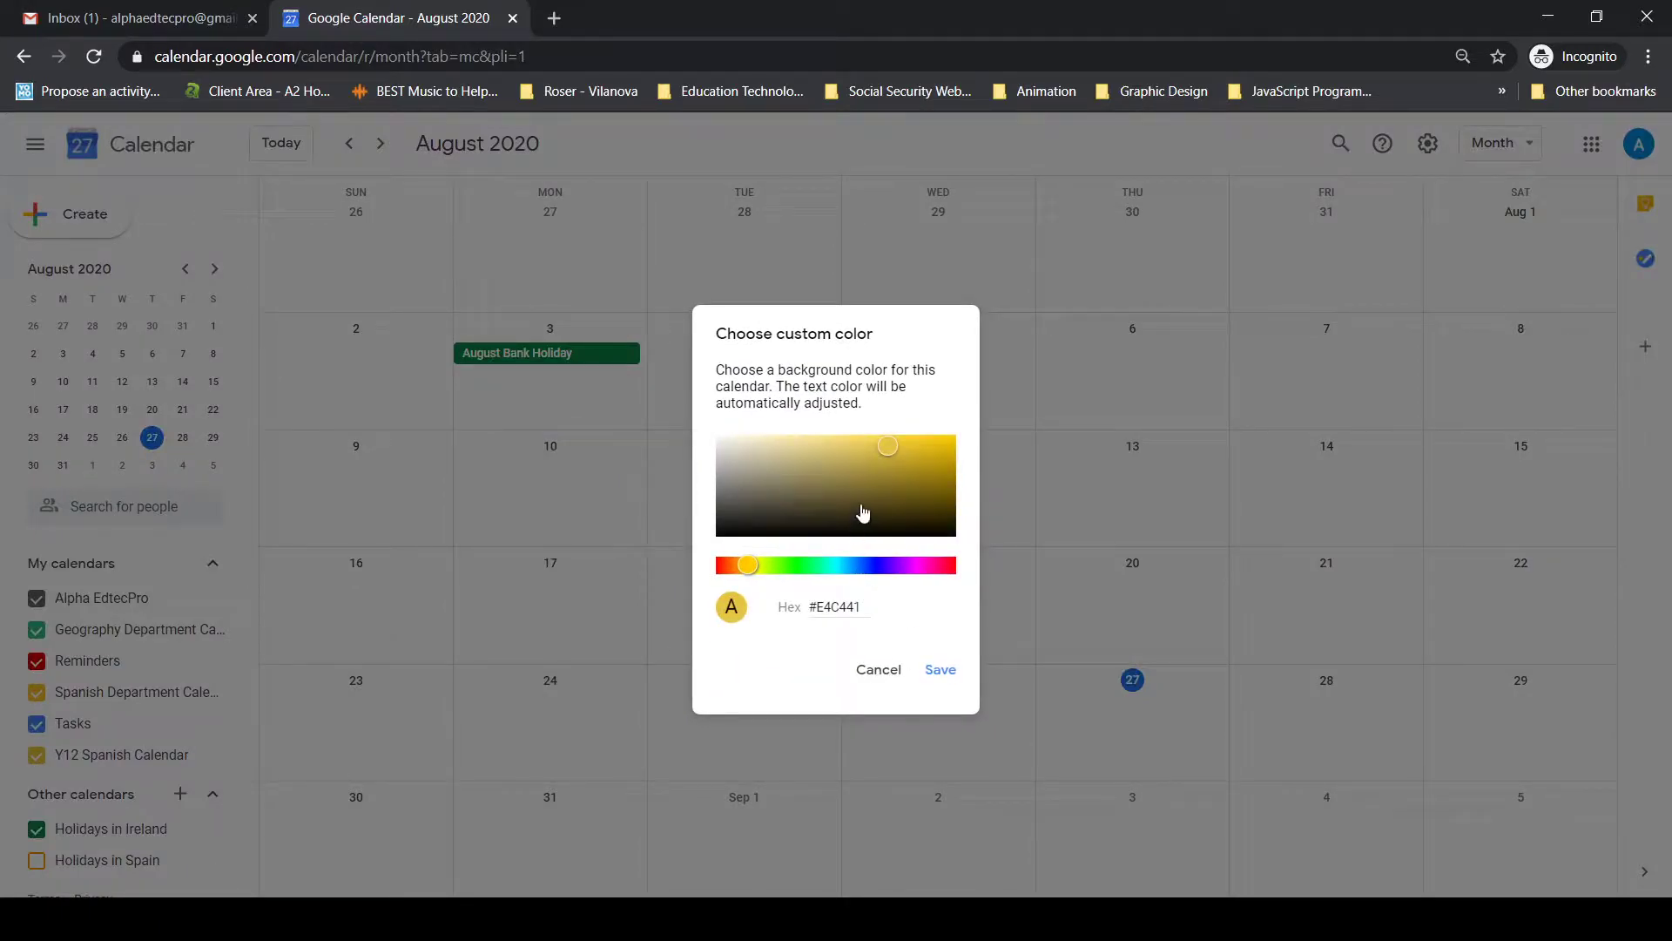
{"action": "left_click", "coordinate": [759, 568]}
{"action": "left_click_drag", "start_coordinate": [759, 571], "coordinate": [761, 568]}
{"action": "left_click", "coordinate": [940, 671]}
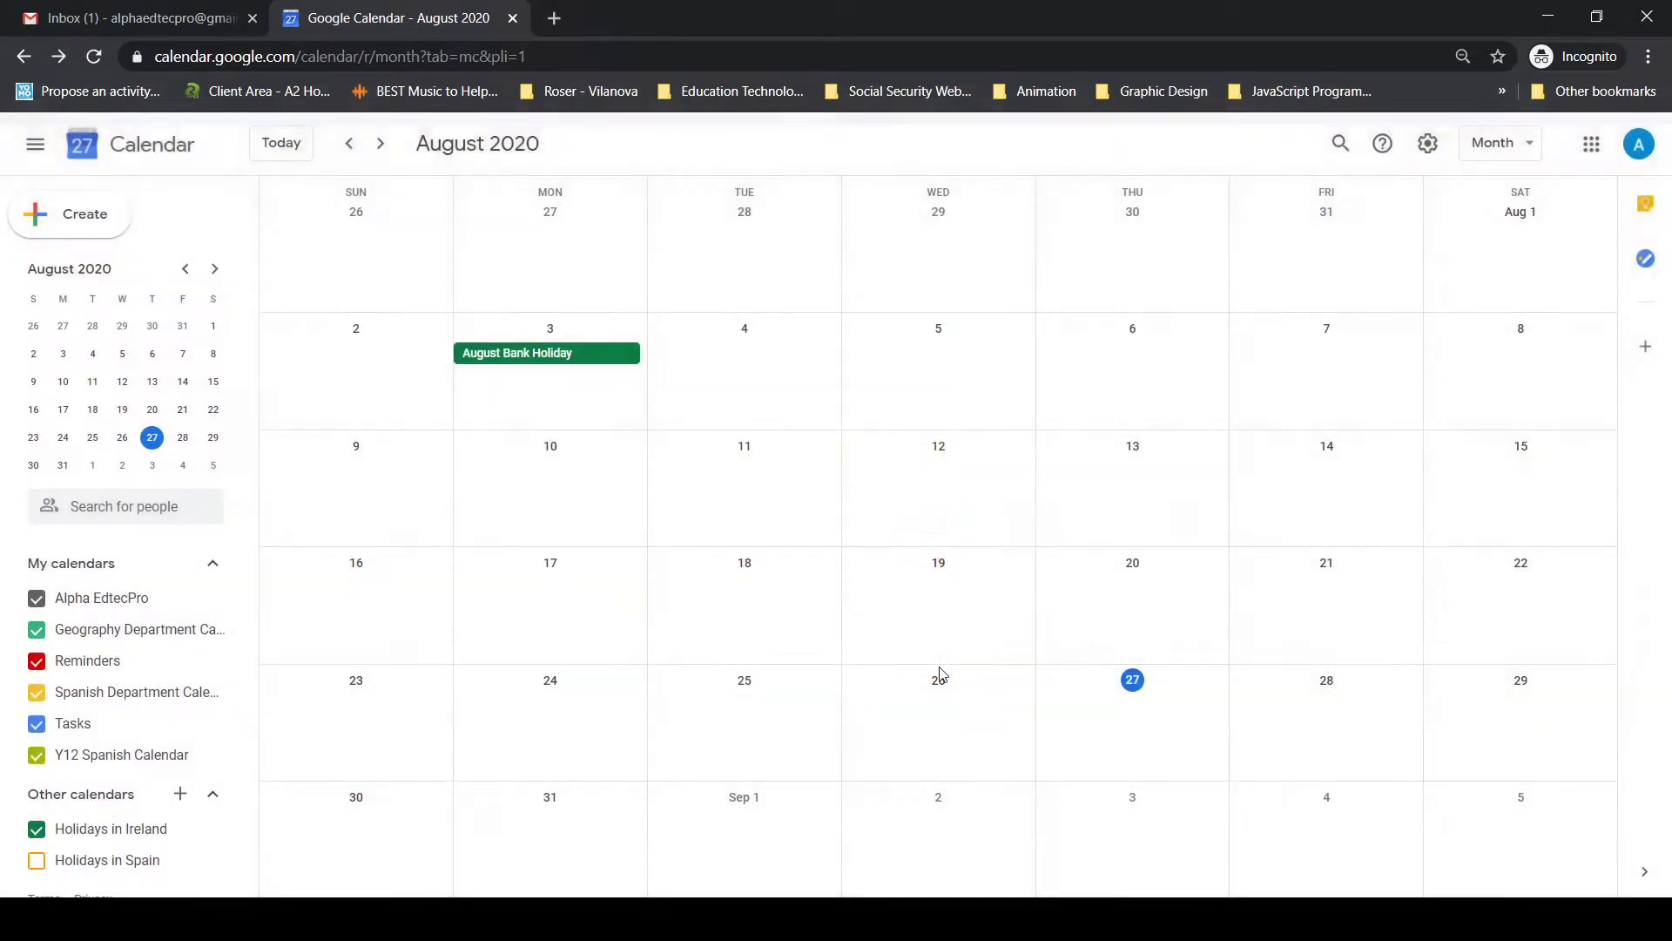
Step: Try Banana as the Y12 Spanish Calendar's color, but settle on the muted yellow preset #E4C441
{"action": "left_click", "coordinate": [209, 755]}
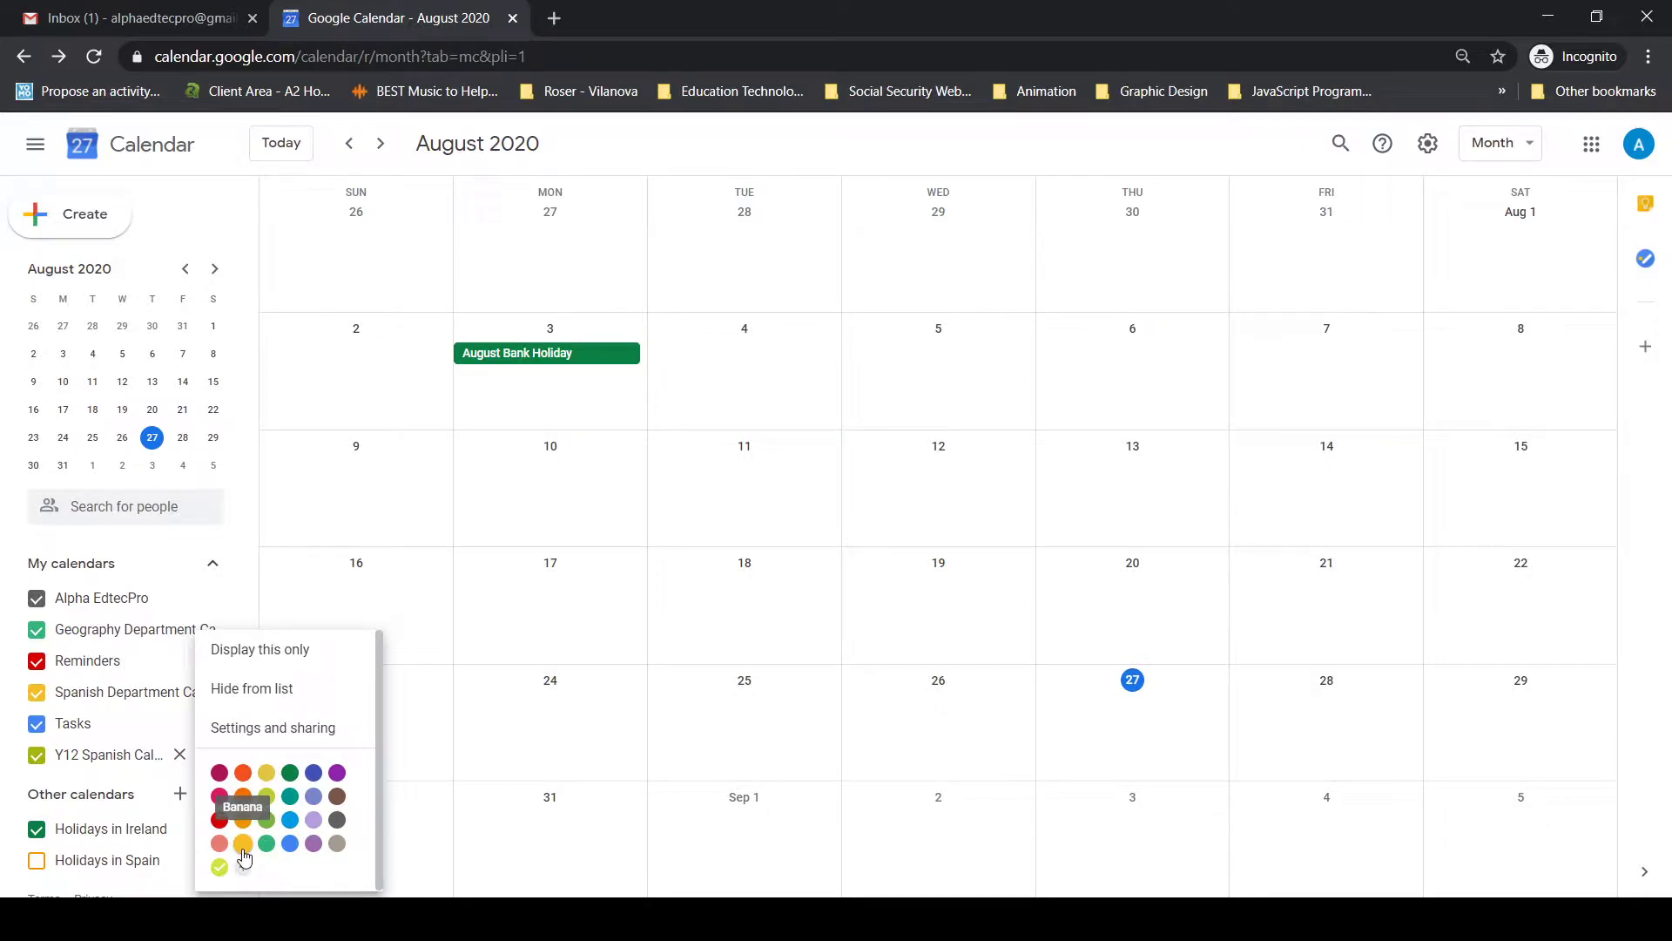
{"action": "left_click", "coordinate": [243, 846]}
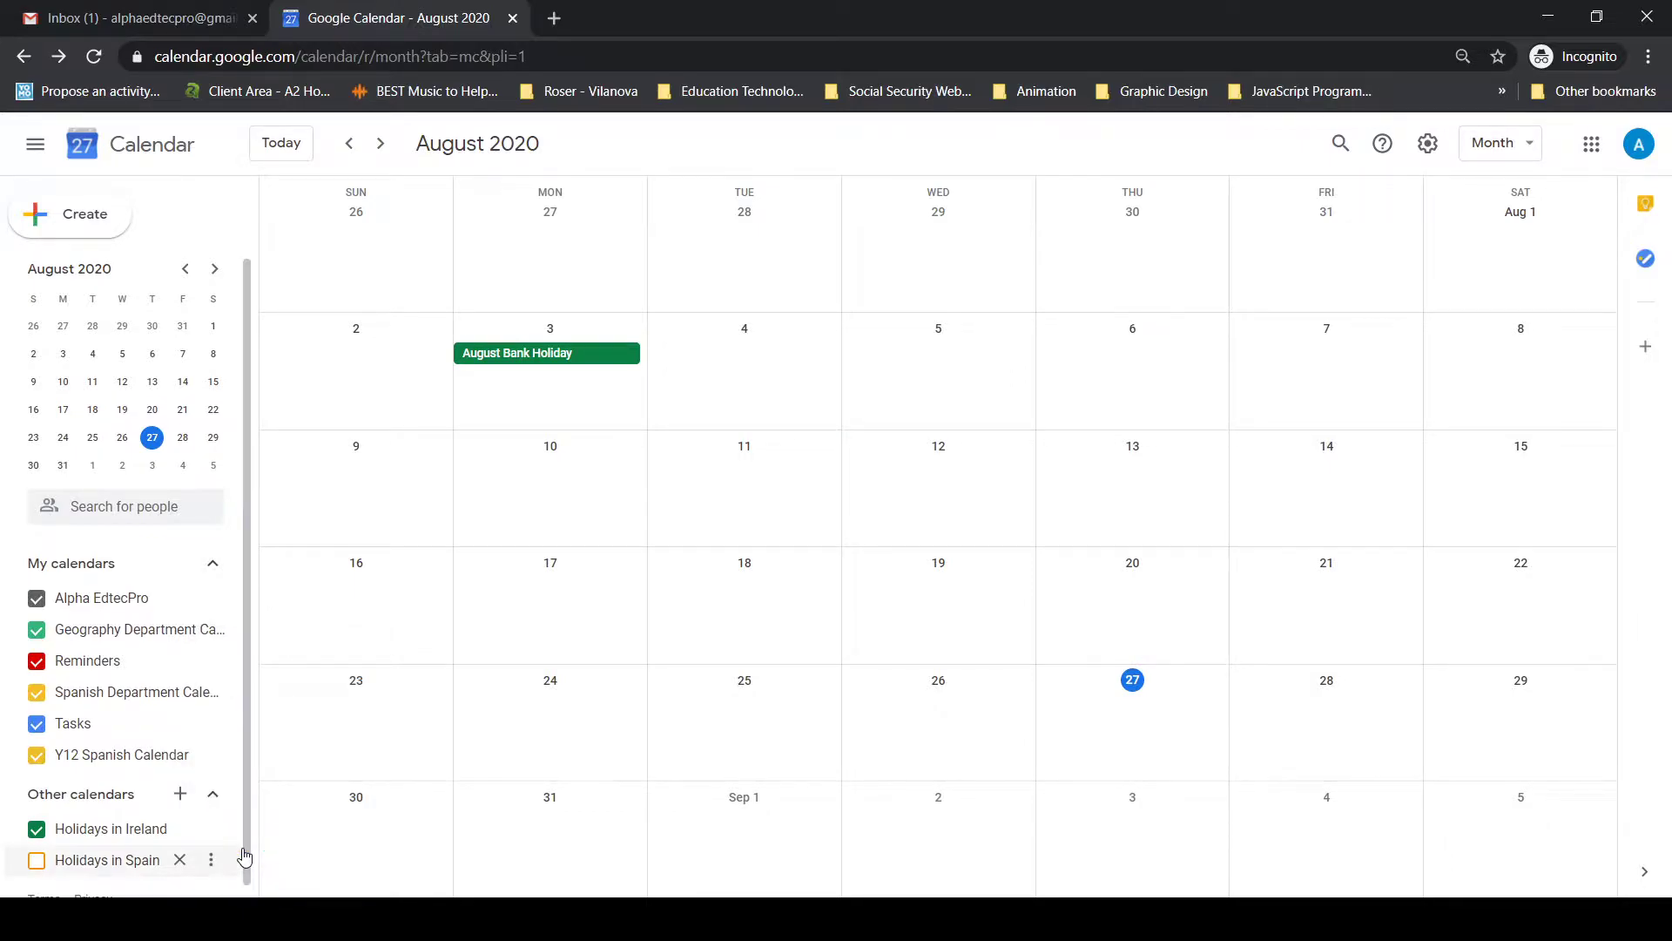
{"action": "left_click", "coordinate": [211, 756]}
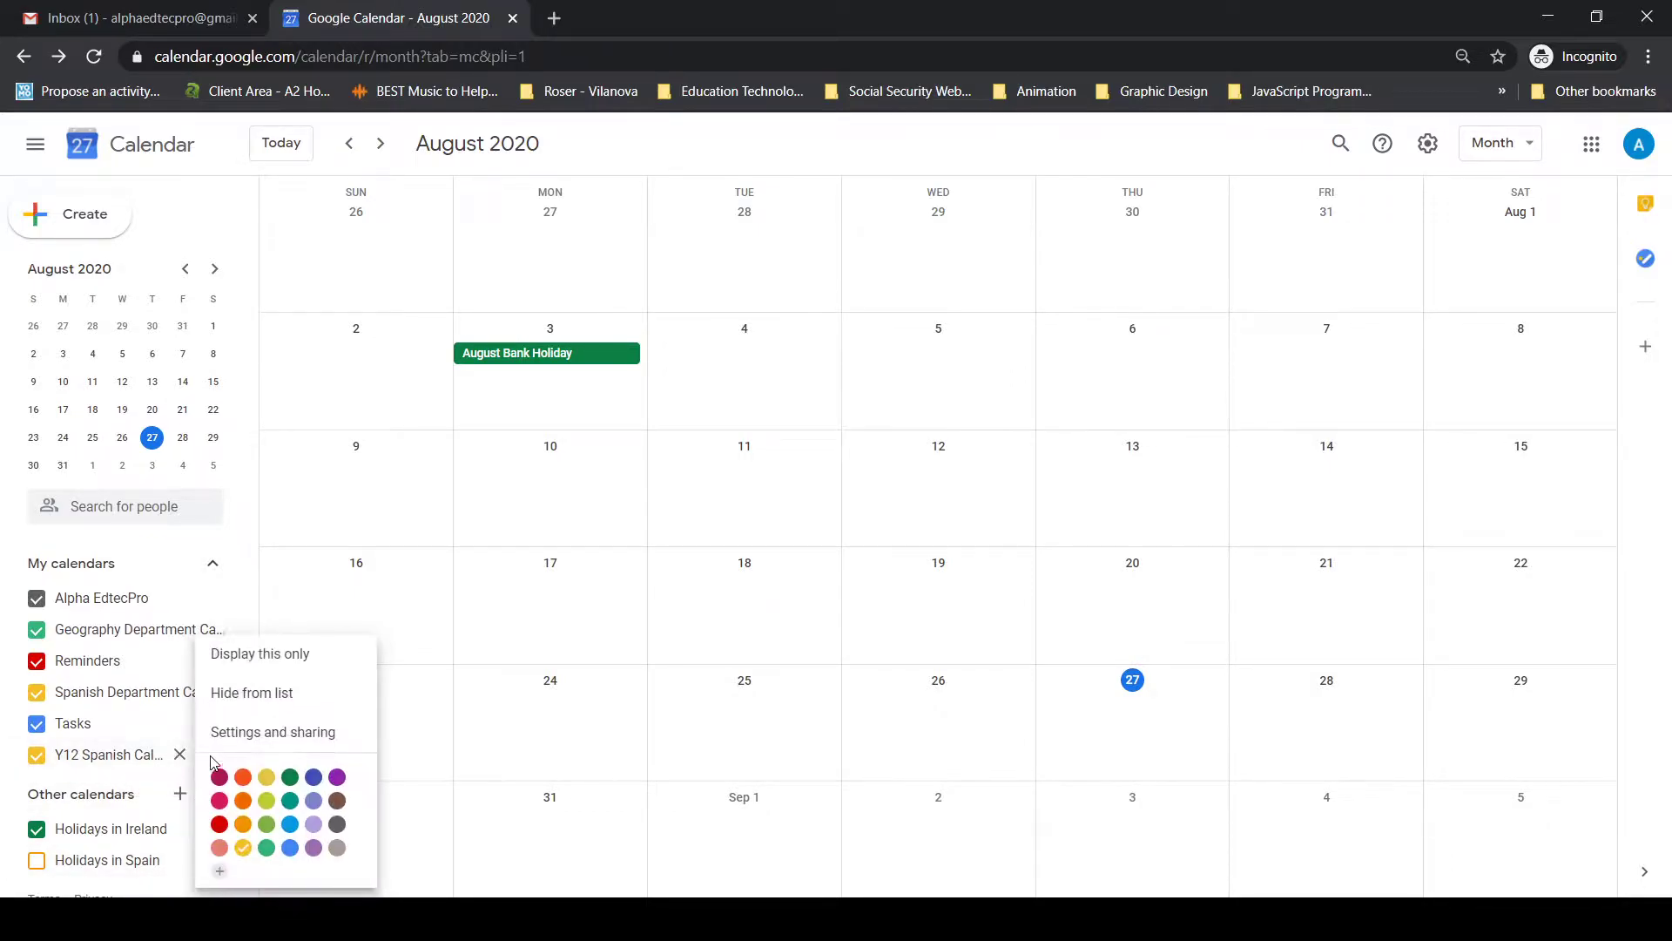
{"action": "left_click", "coordinate": [263, 779]}
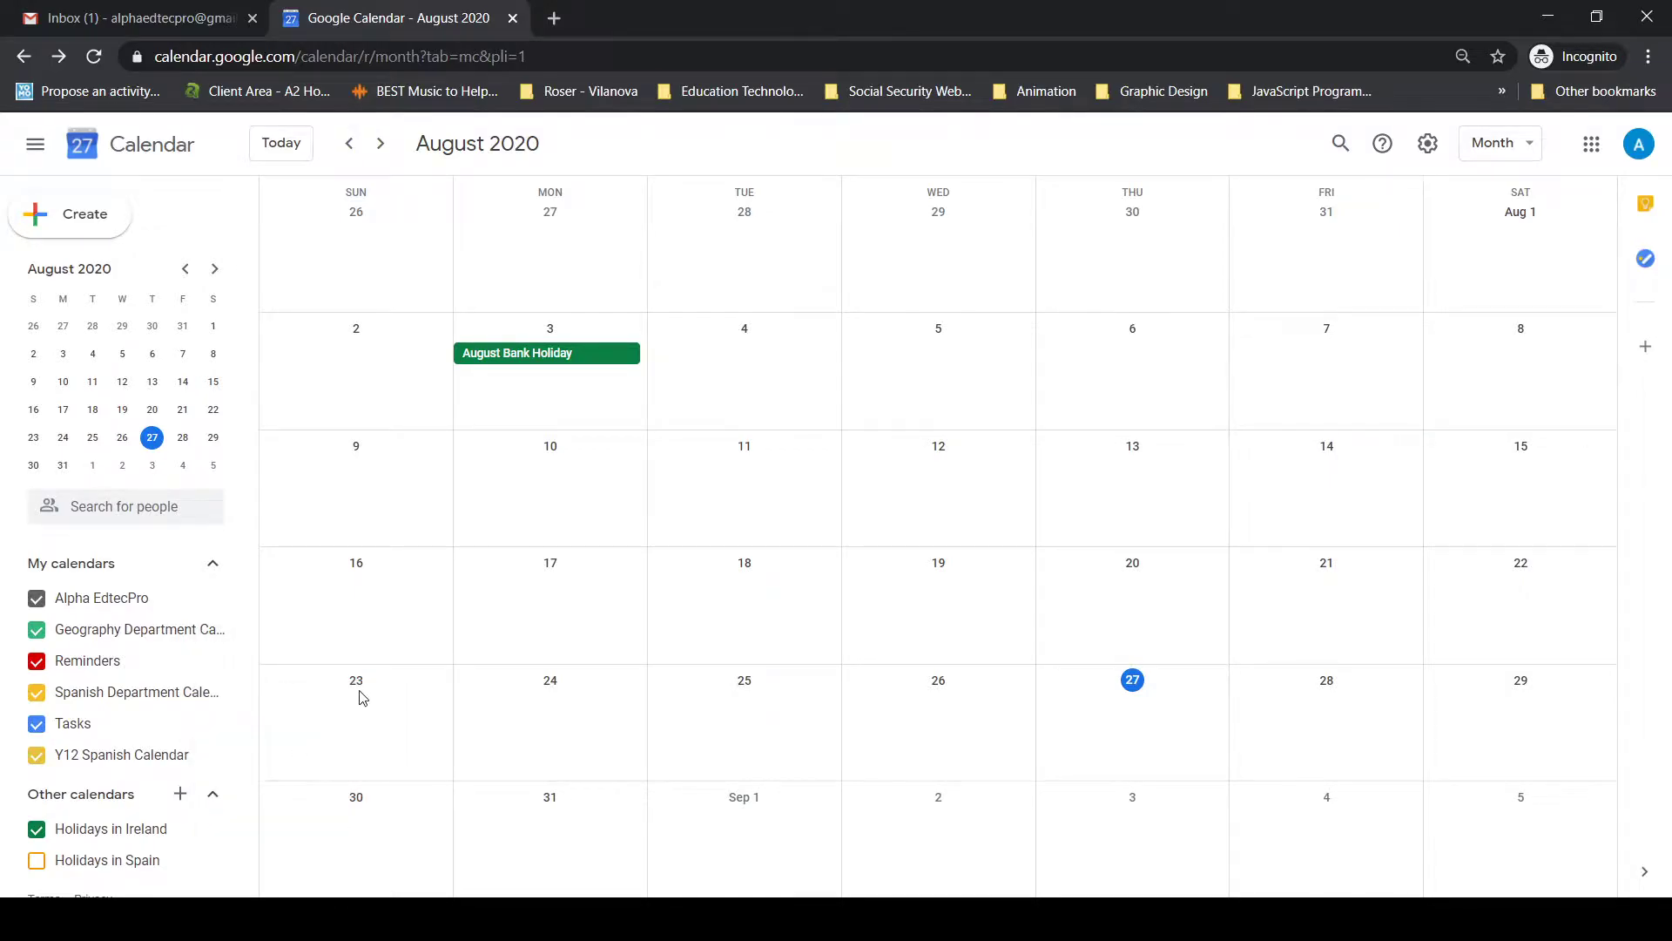
Step: Start another new calendar and name it "Y12 Geography Calendar"
{"action": "left_click", "coordinate": [180, 795]}
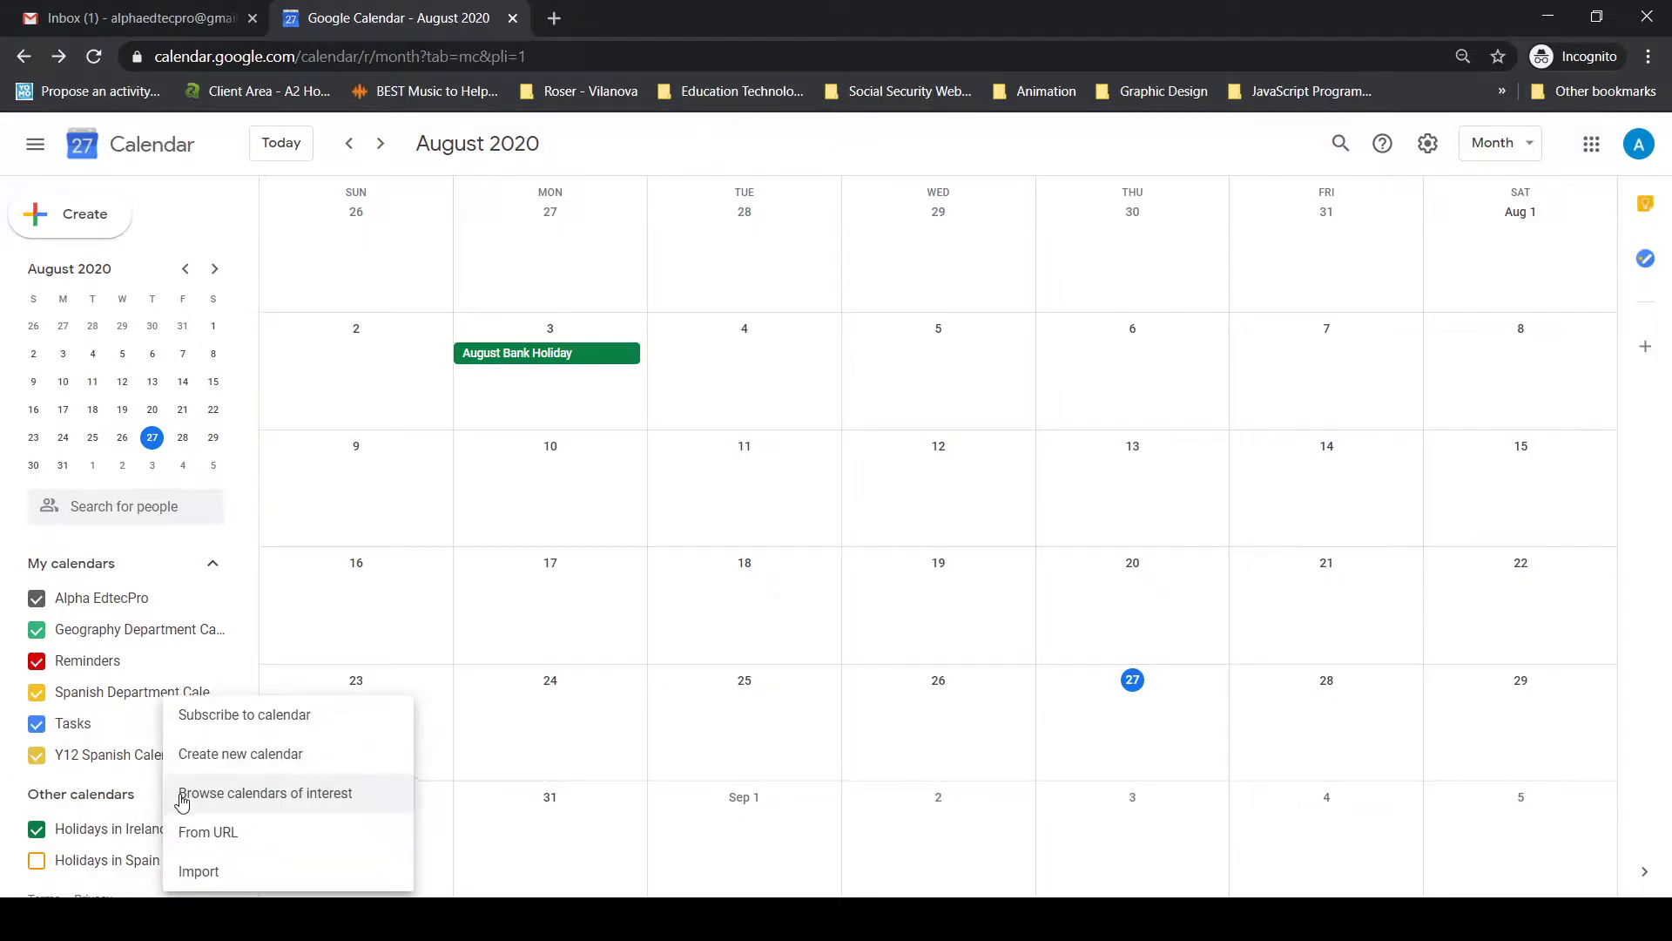
{"action": "left_click", "coordinate": [255, 756]}
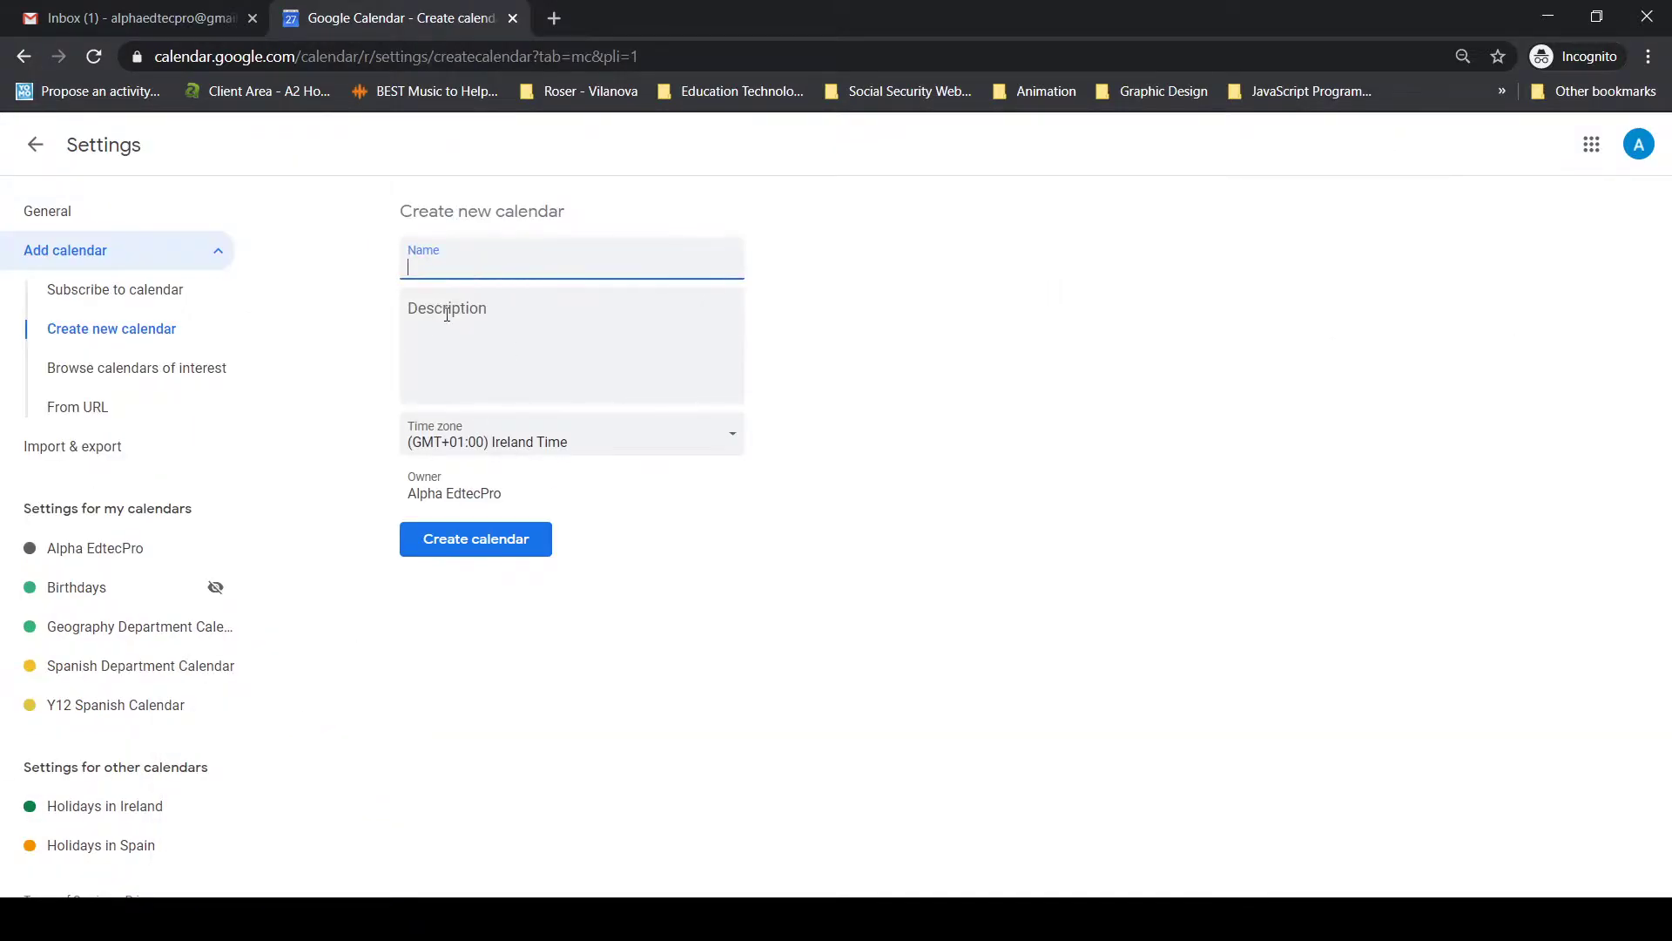
{"action": "left_click", "coordinate": [481, 319]}
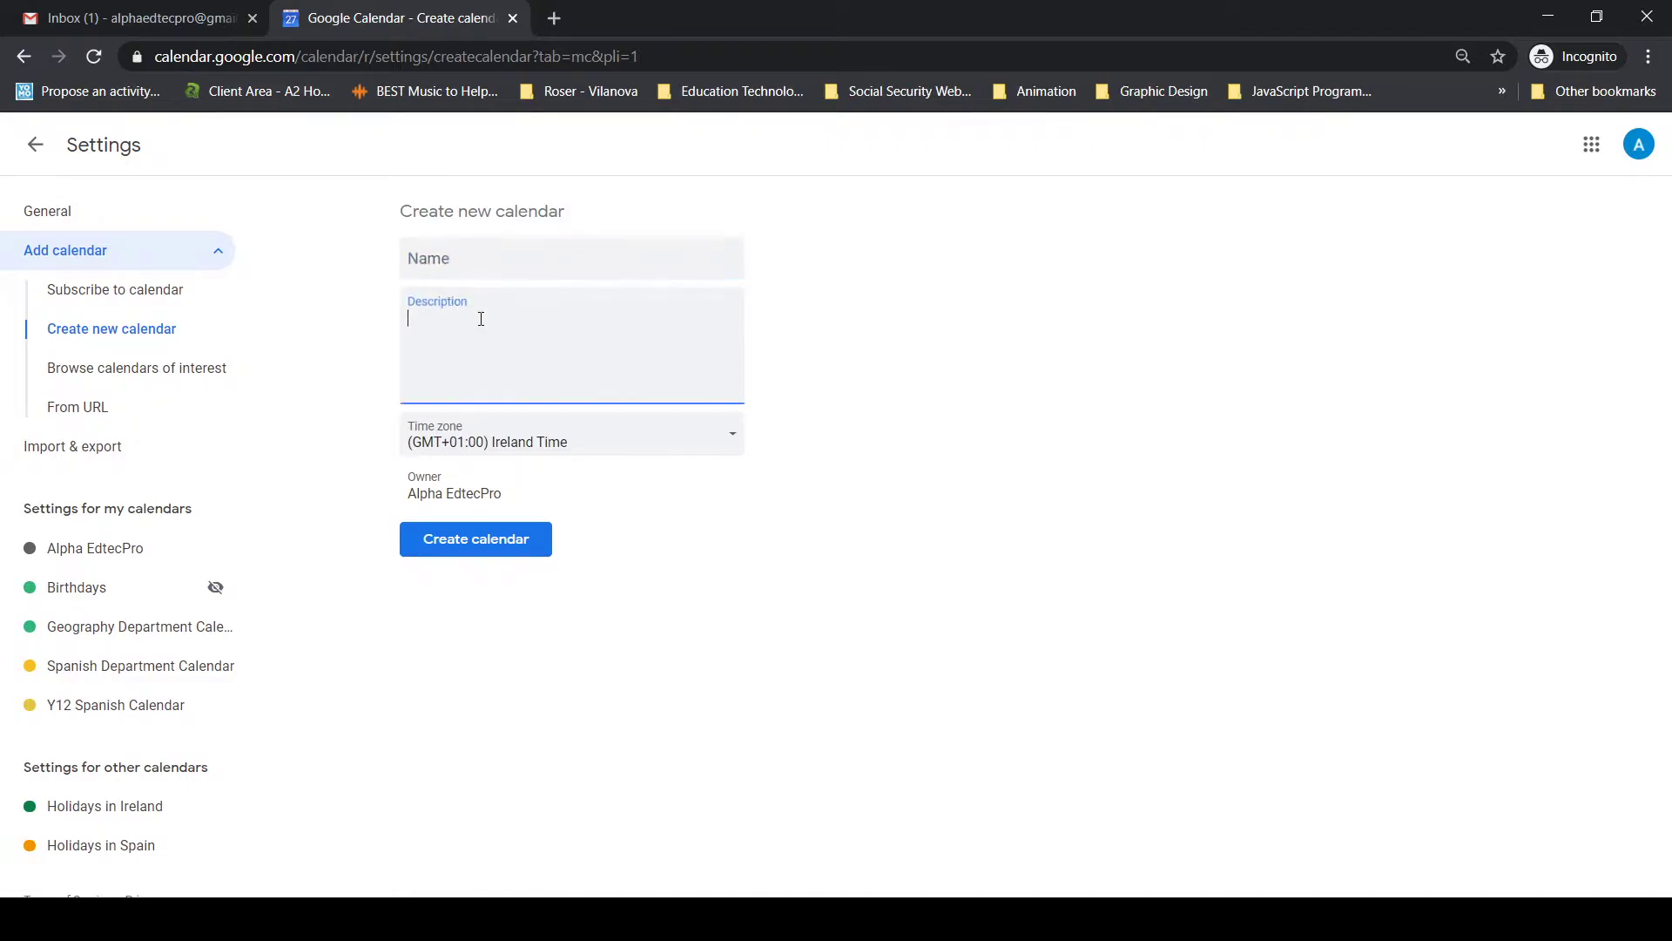
{"action": "left_click", "coordinate": [477, 267]}
{"action": "type", "text": "y"}
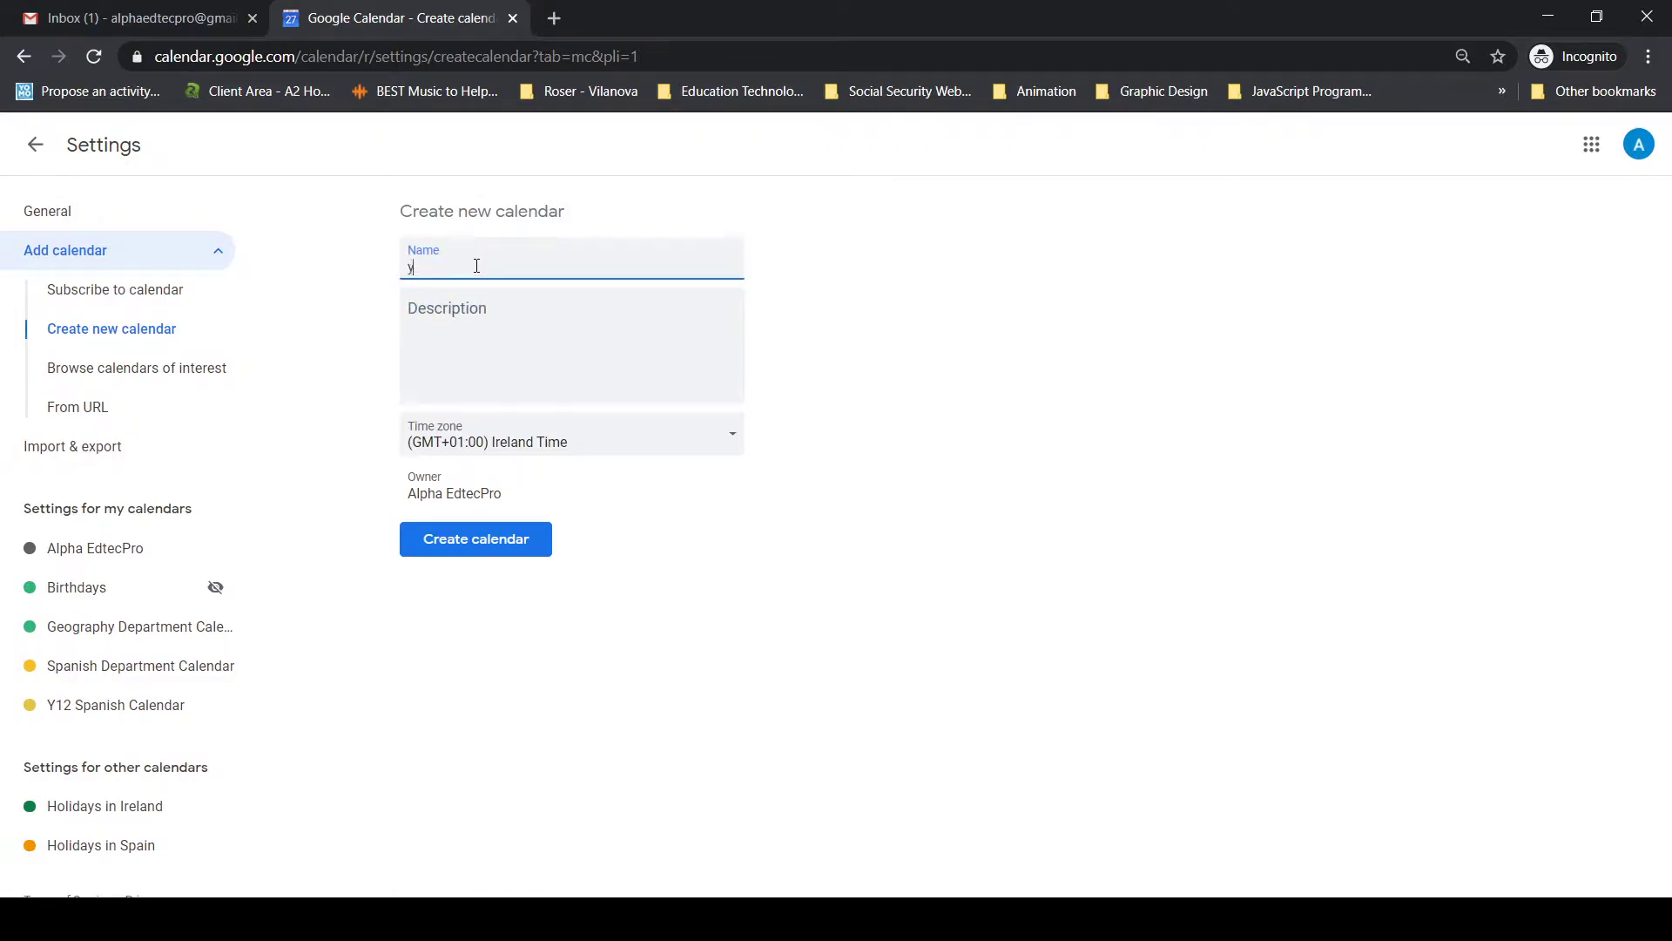
{"action": "key", "text": "BackSpace"}
{"action": "type", "text": "Y12 Geography Calendar"}
Step: Describe the calendar as "Calendar for Y12 Geography Students", create it and return to the month view
{"action": "left_click", "coordinate": [501, 306]}
{"action": "type", "text": "Calendar for Y12 Spanish Students"}
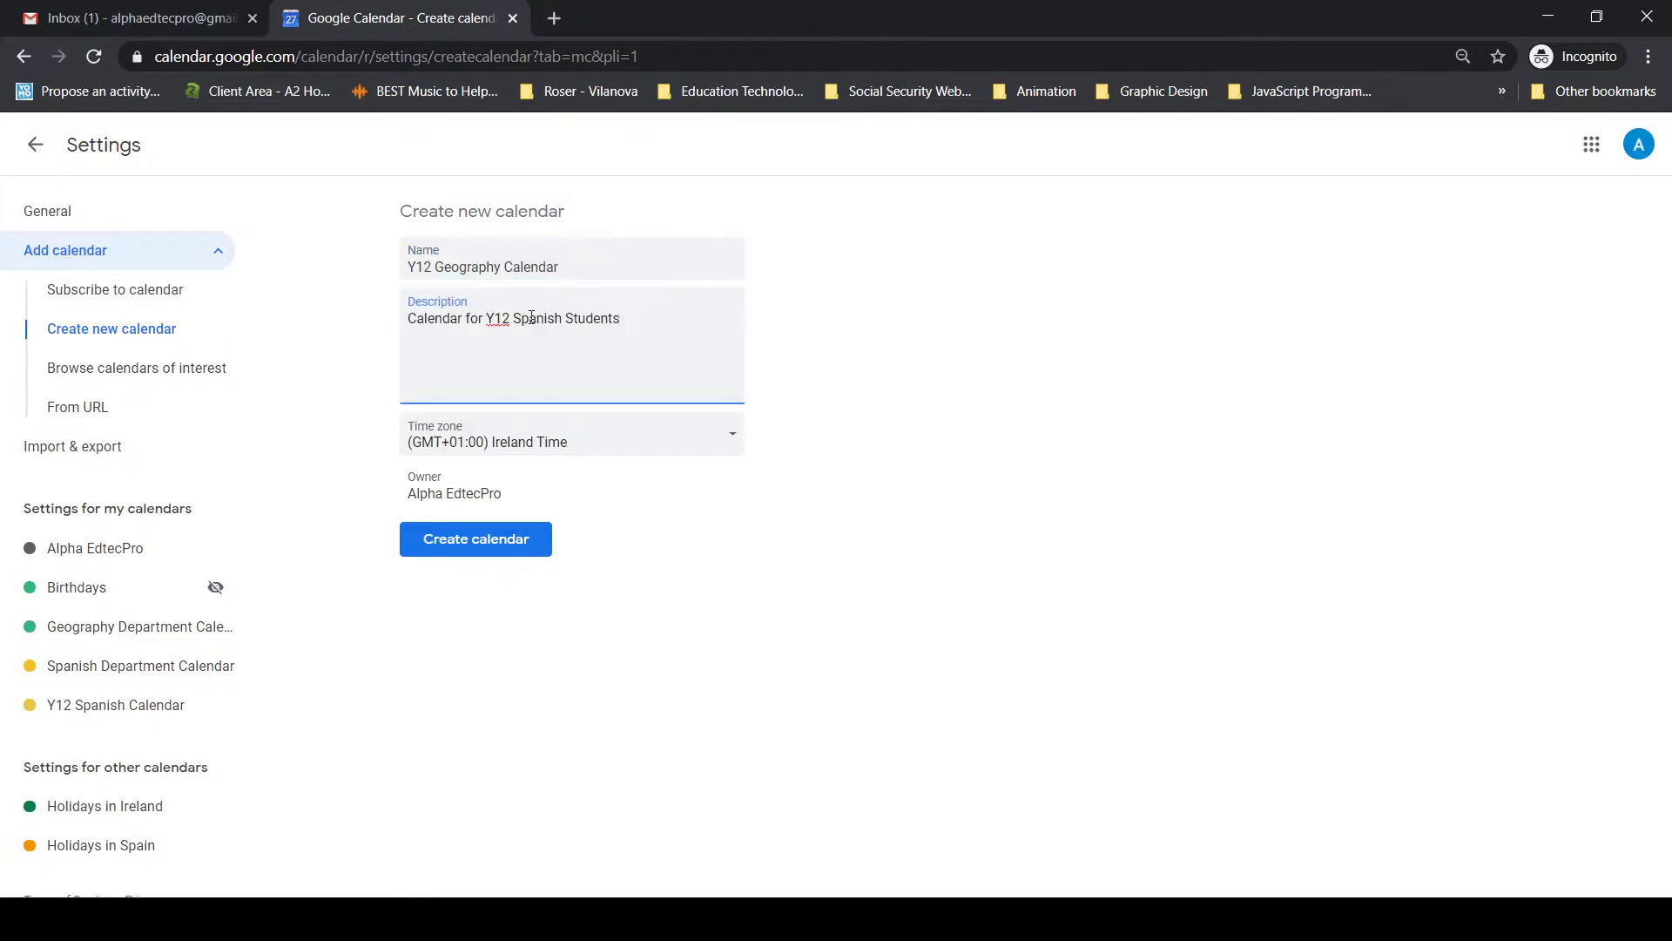
{"action": "left_click_drag", "start_coordinate": [561, 319], "coordinate": [516, 321]}
{"action": "type", "text": "Geography"}
{"action": "left_click", "coordinate": [491, 545]}
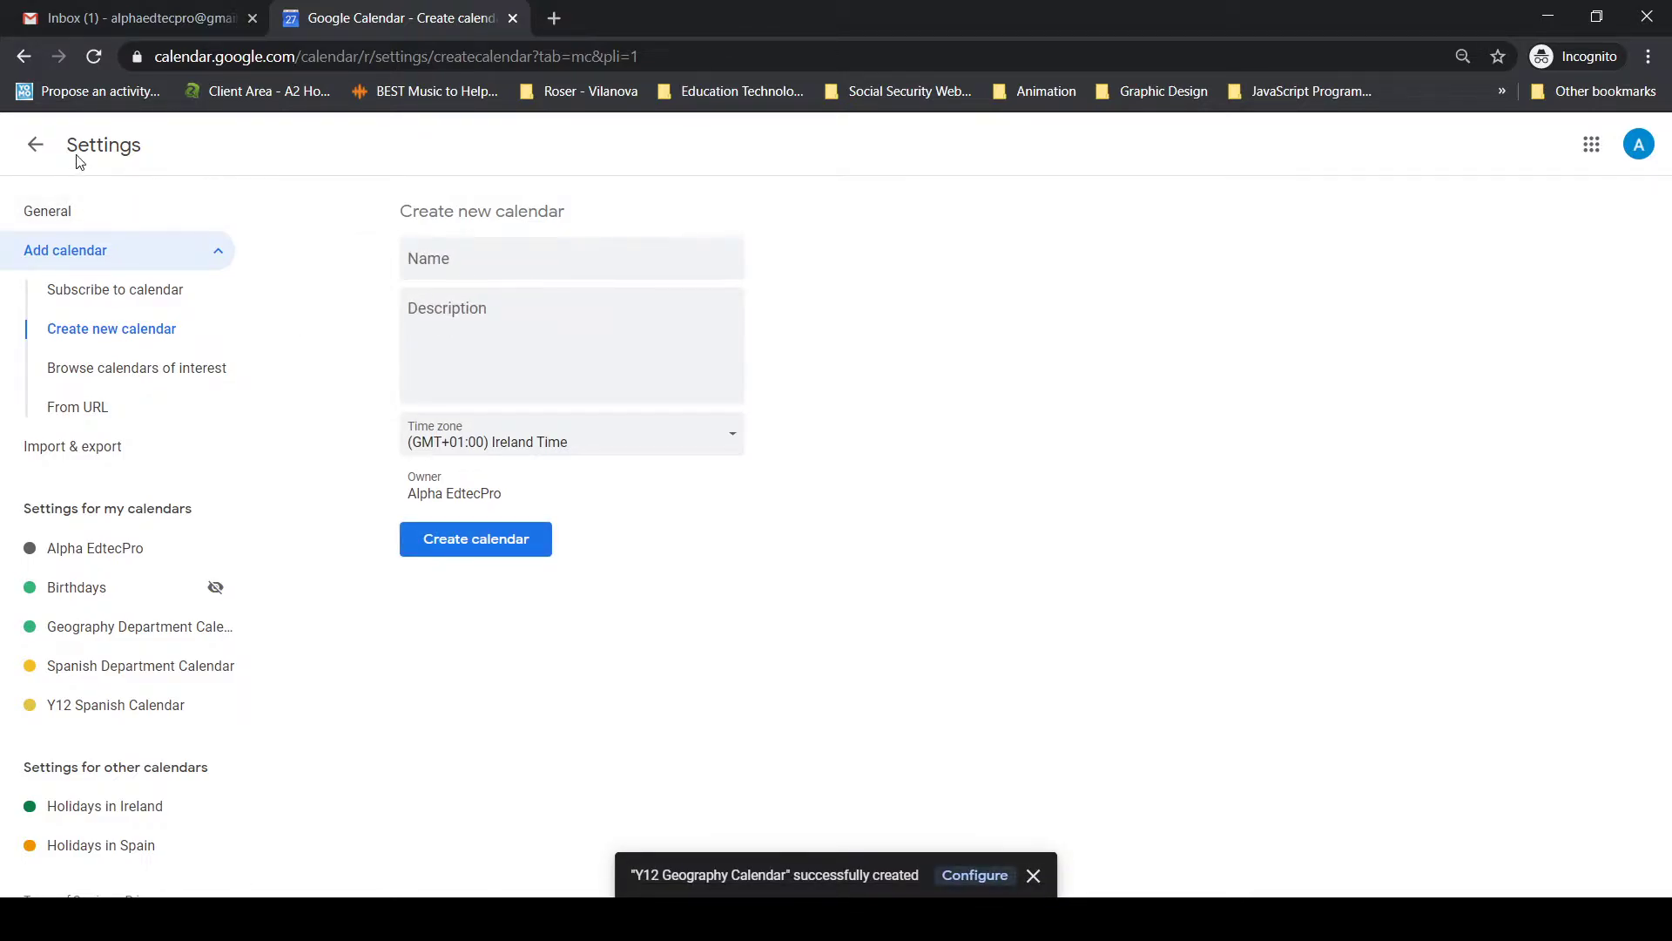
{"action": "left_click", "coordinate": [34, 150]}
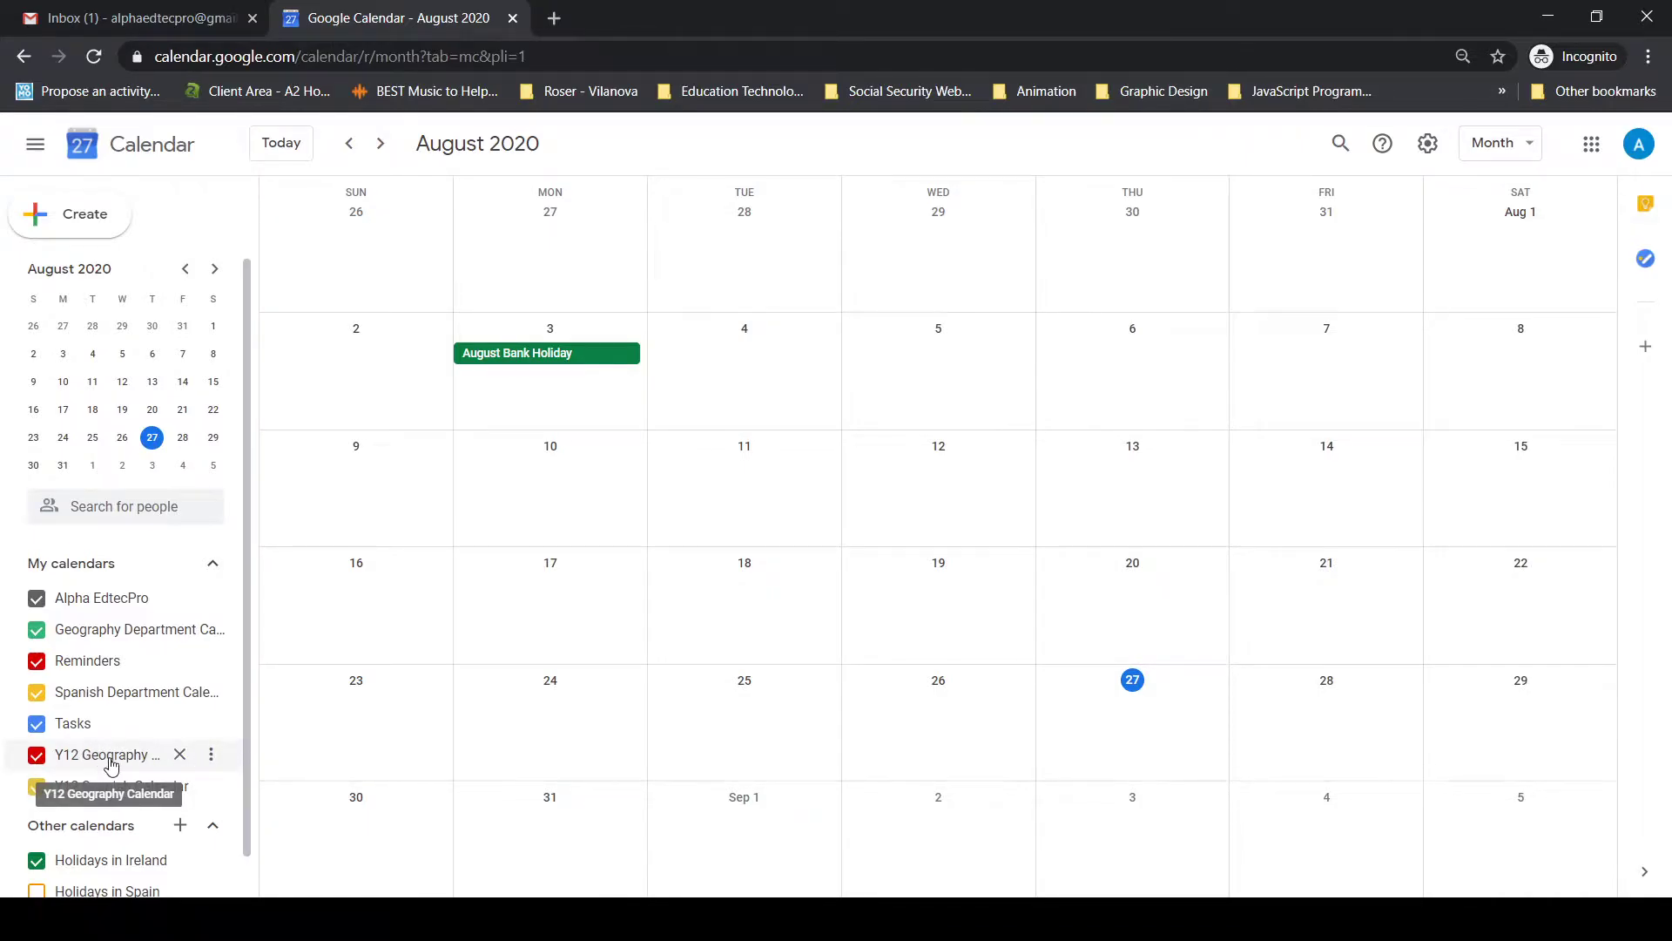
Step: Set the Y12 Geography Calendar's color to the light green preset
{"action": "left_click", "coordinate": [212, 756]}
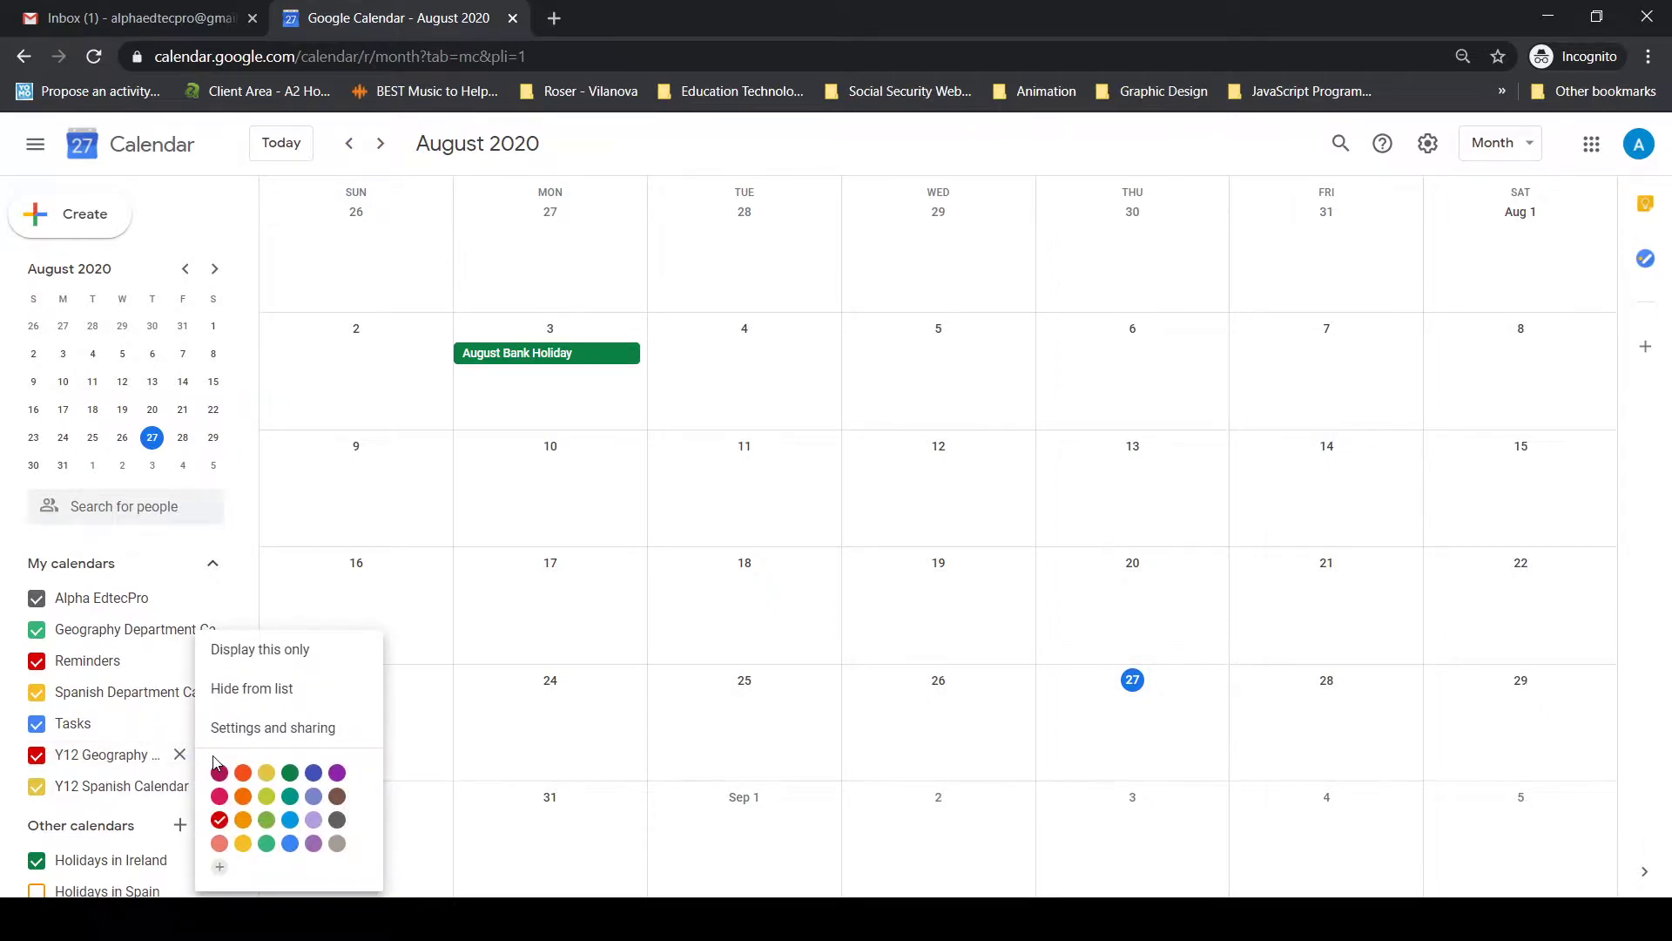
{"action": "left_click", "coordinate": [267, 821]}
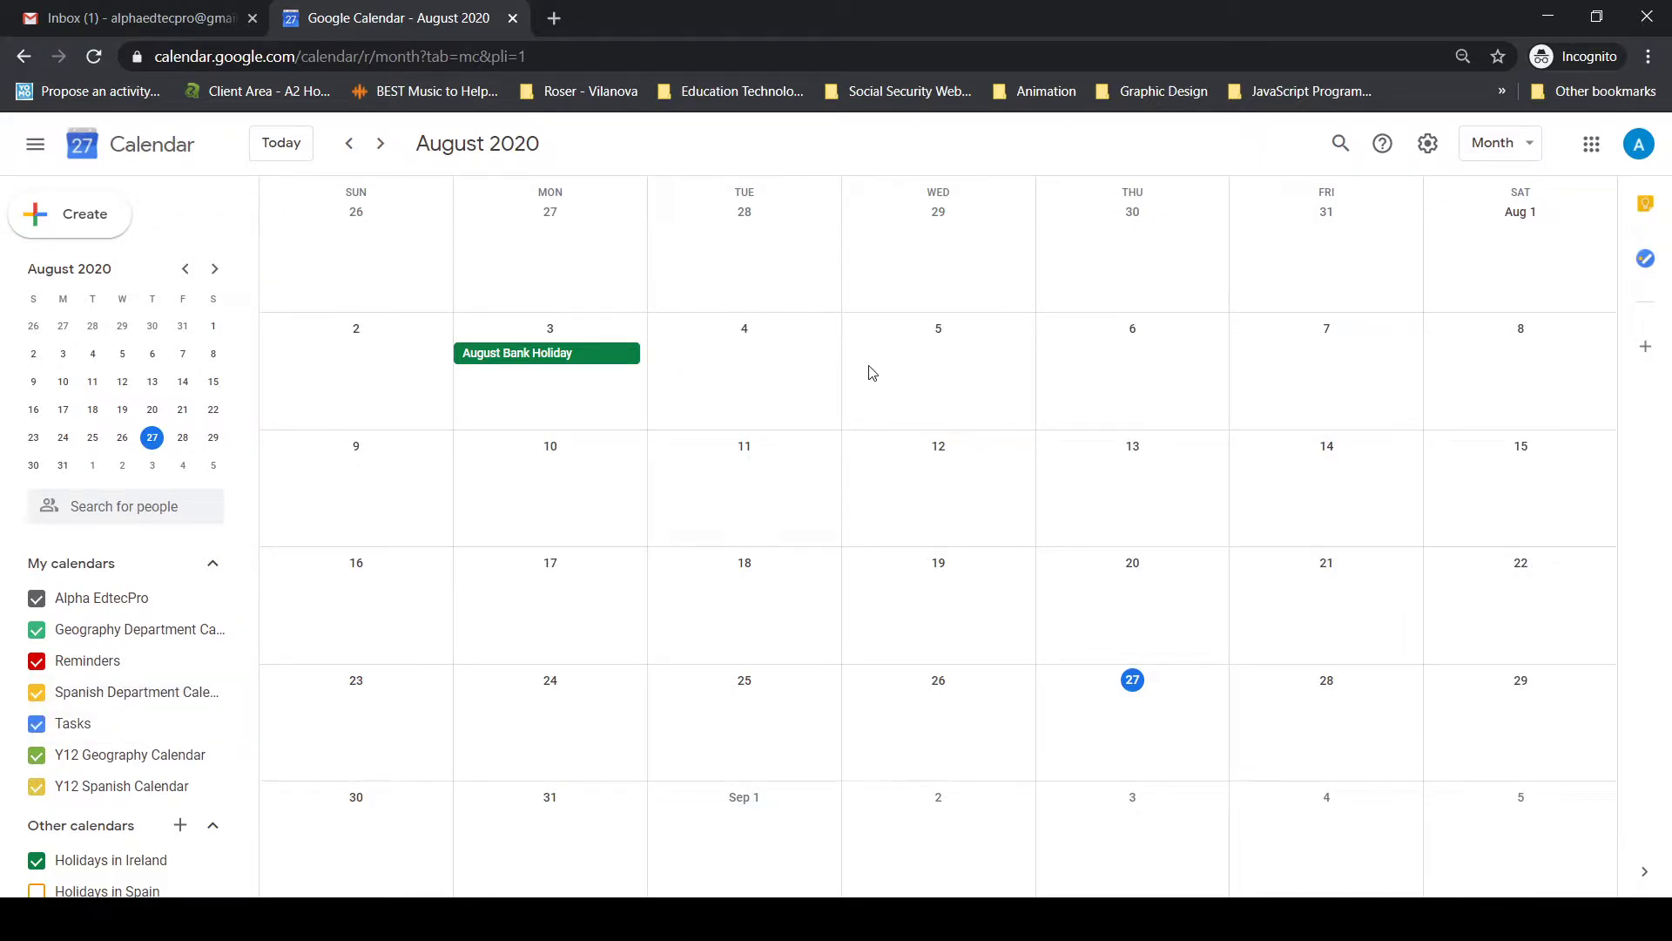
Step: In October 2020, hide and re-show the Alpha EdtecPro and Reminders calendars to compare their entries, and return to the current month
{"action": "left_click", "coordinate": [382, 146]}
{"action": "left_click", "coordinate": [382, 146]}
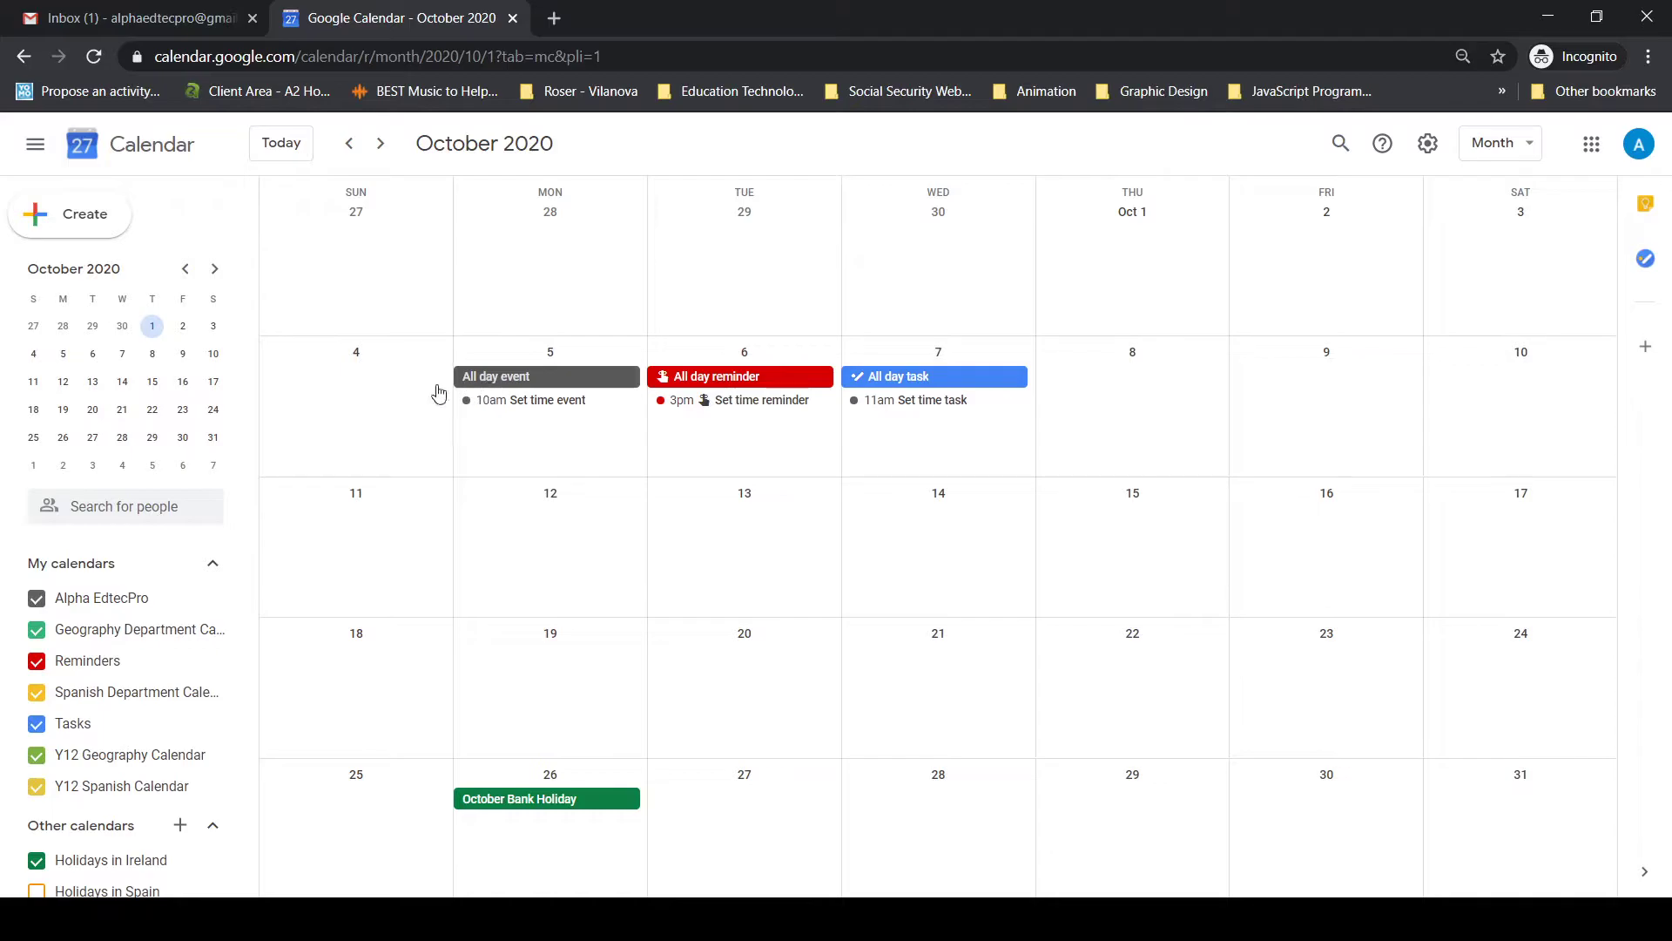
{"action": "left_click", "coordinate": [37, 598]}
{"action": "left_click", "coordinate": [36, 598]}
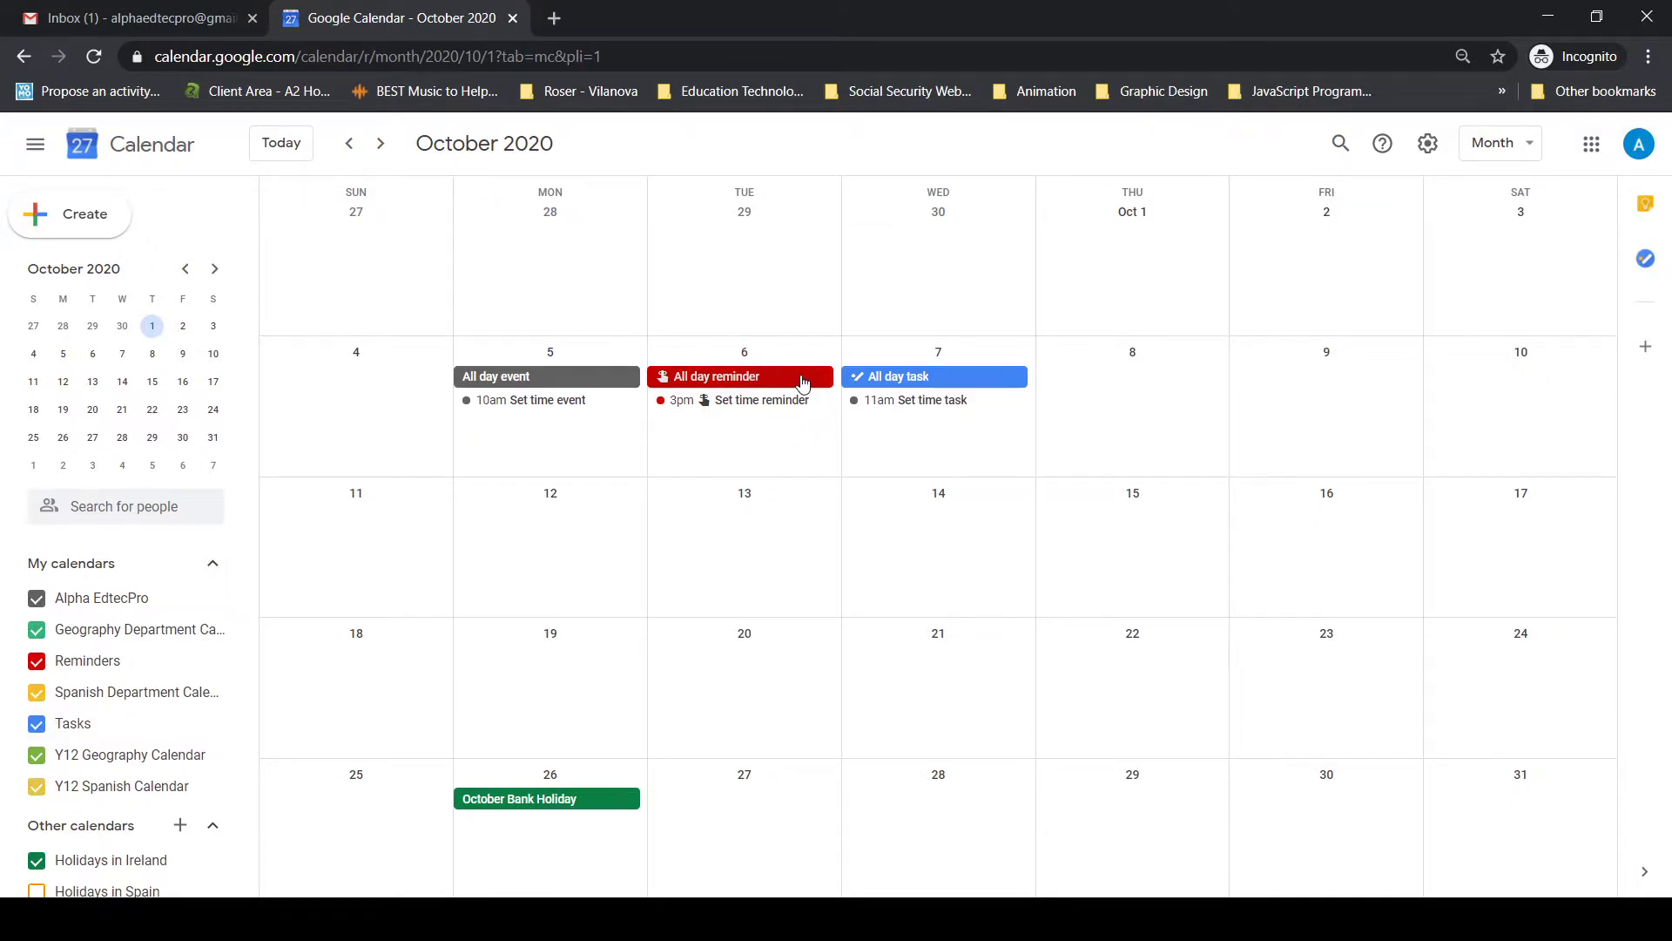
{"action": "left_click", "coordinate": [87, 664]}
{"action": "left_click", "coordinate": [87, 663]}
{"action": "left_click", "coordinate": [282, 144]}
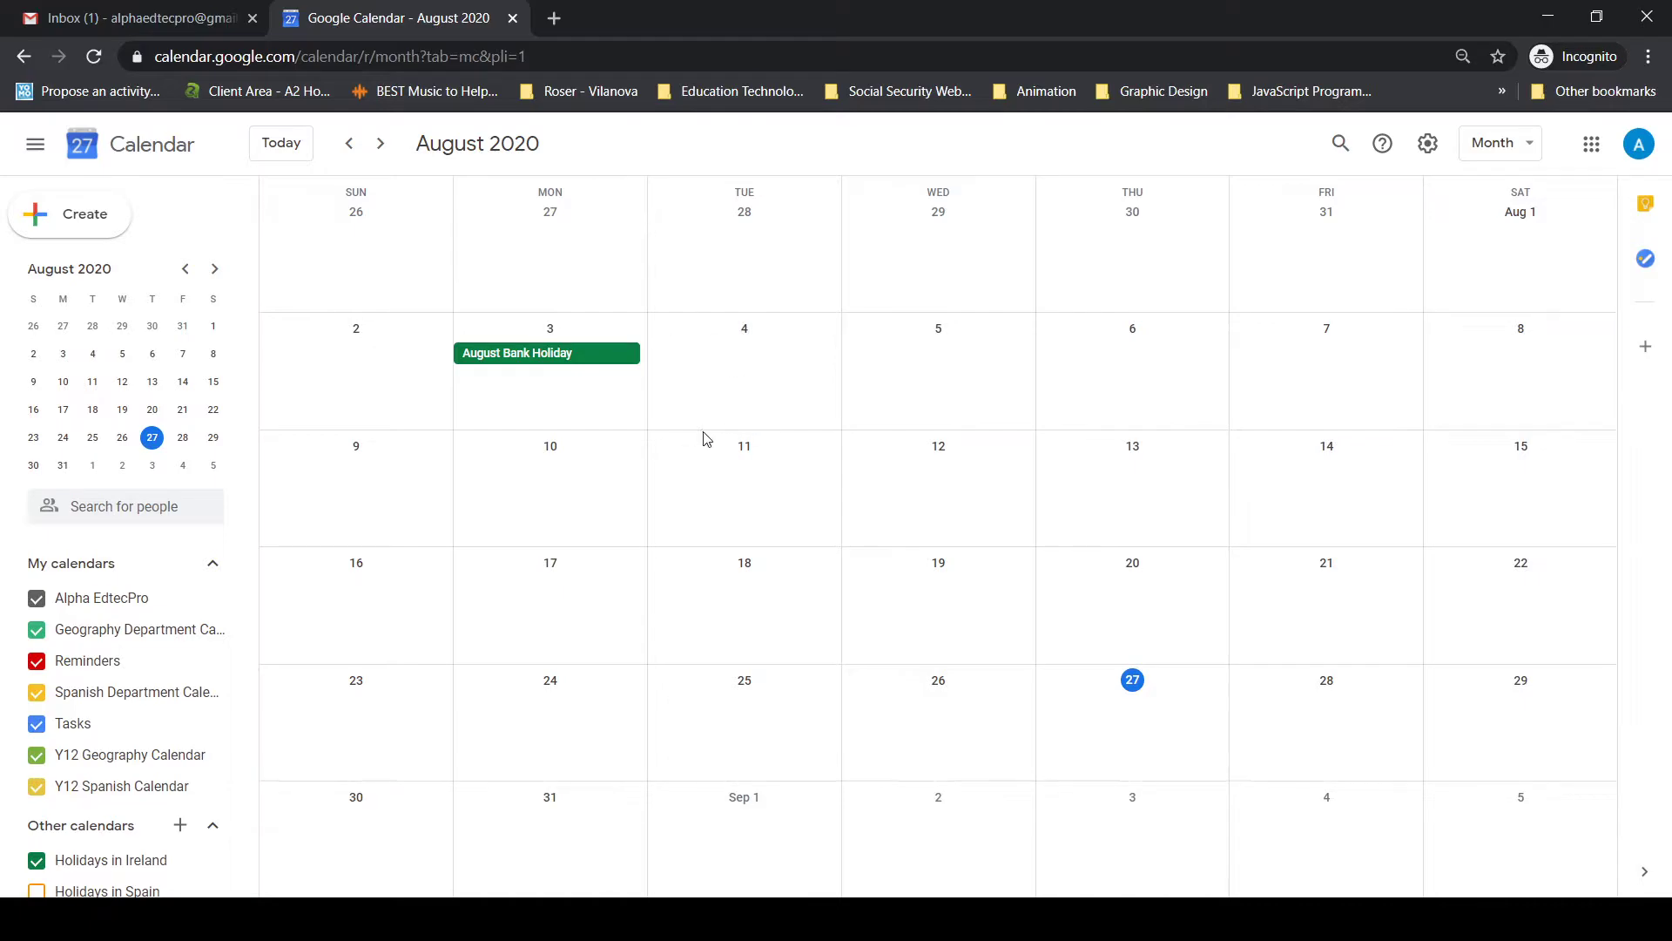
Step: Advance to September 2020, check which entry types a new calendar entry offers and close the form
{"action": "left_click", "coordinate": [379, 148]}
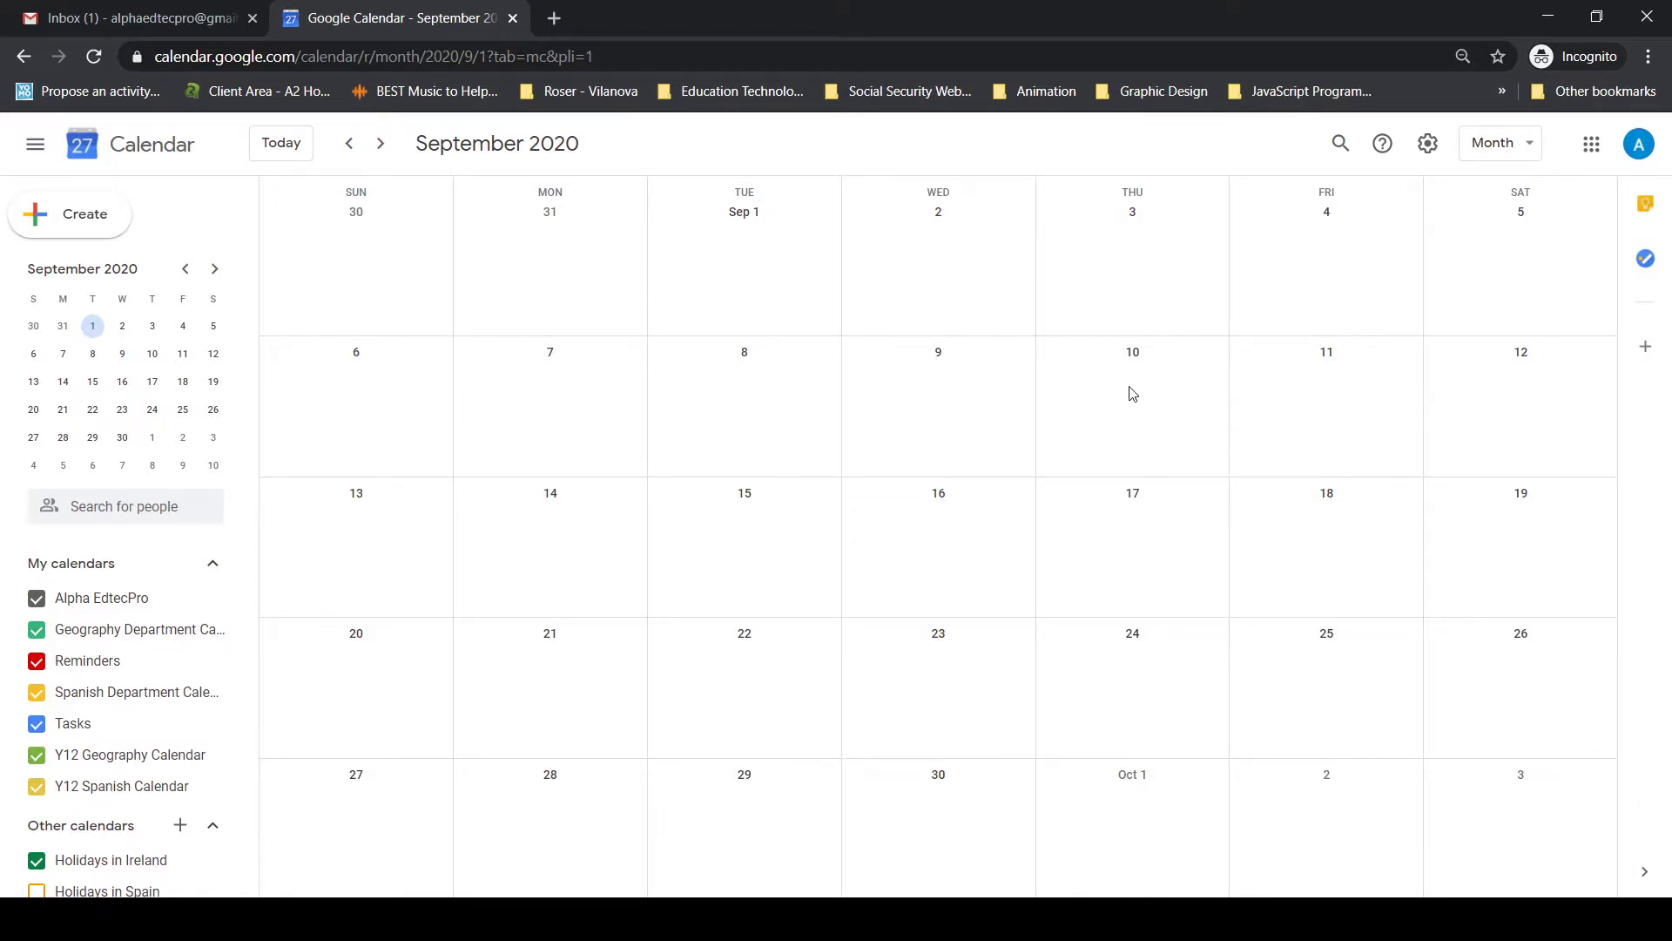
{"action": "left_click", "coordinate": [78, 225]}
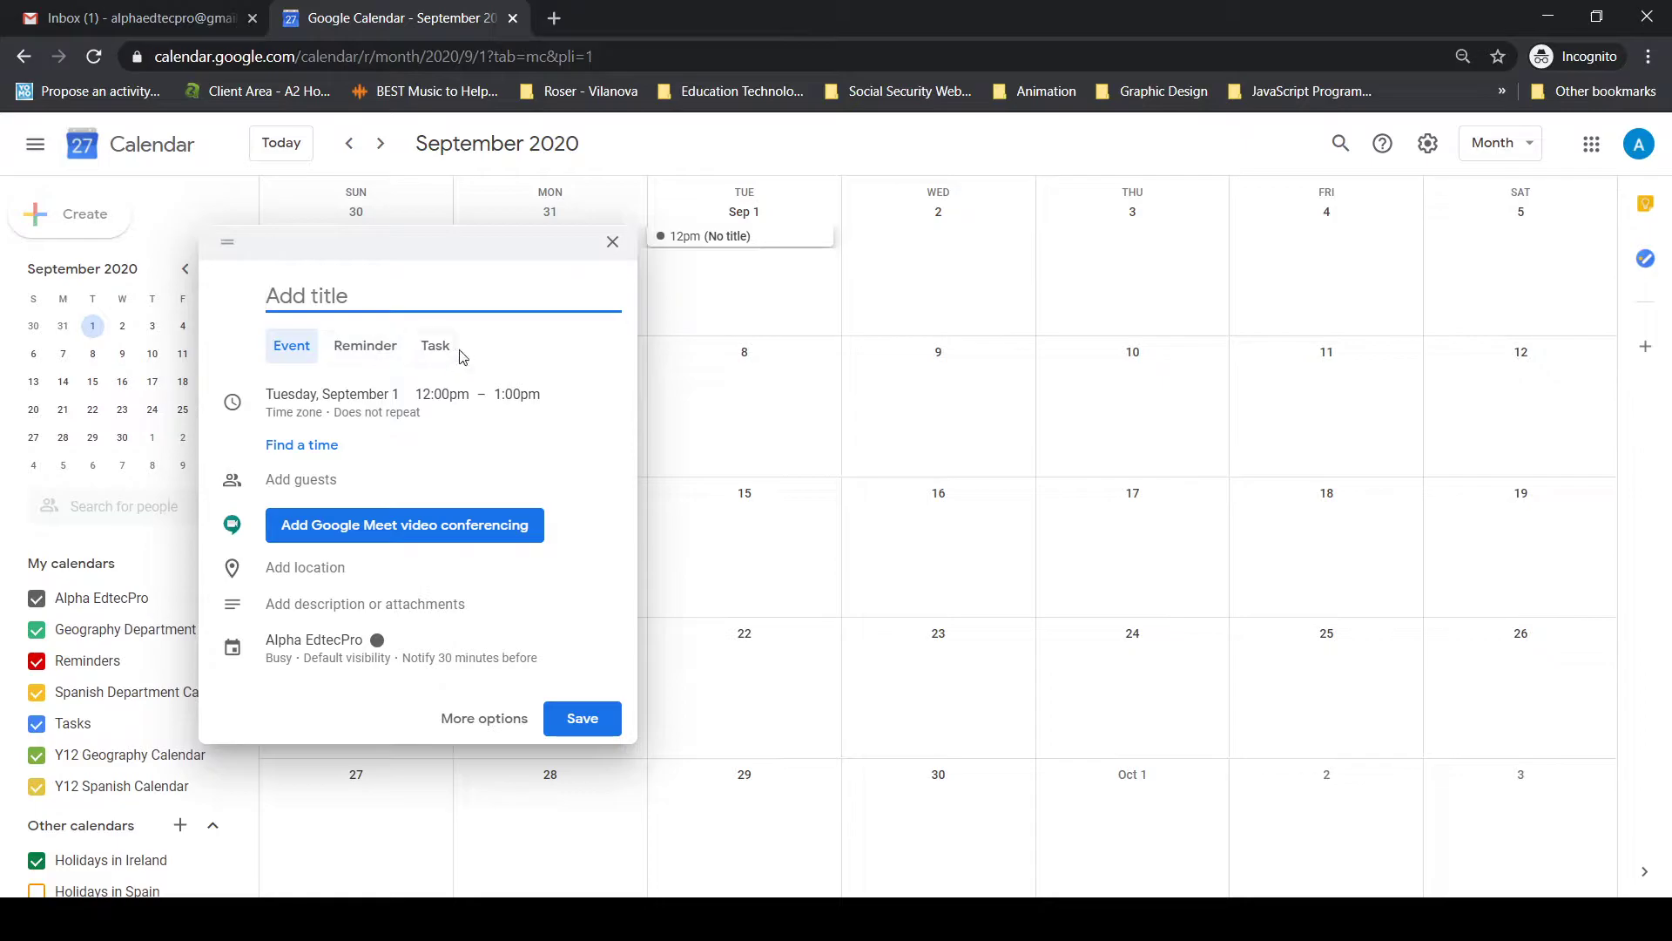
{"action": "left_click", "coordinate": [39, 669]}
Step: Hide the Reminders and Tasks calendars, check the entry types offered in a new entry form, and show both calendars again
{"action": "left_click", "coordinate": [39, 669]}
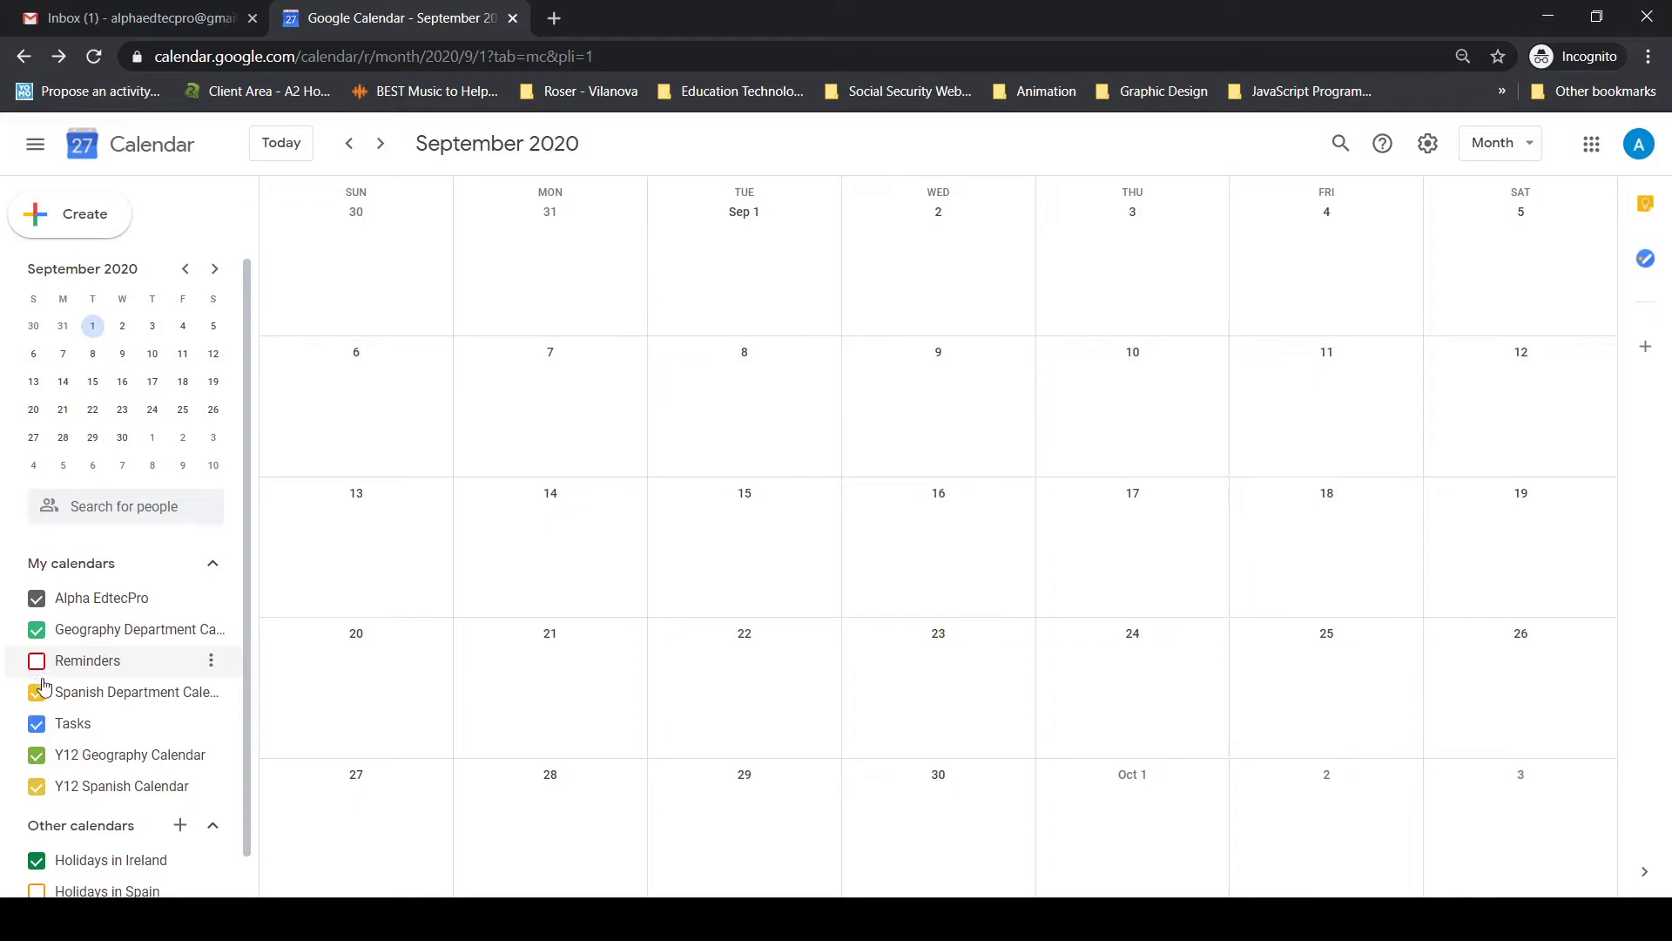
{"action": "left_click", "coordinate": [37, 724]}
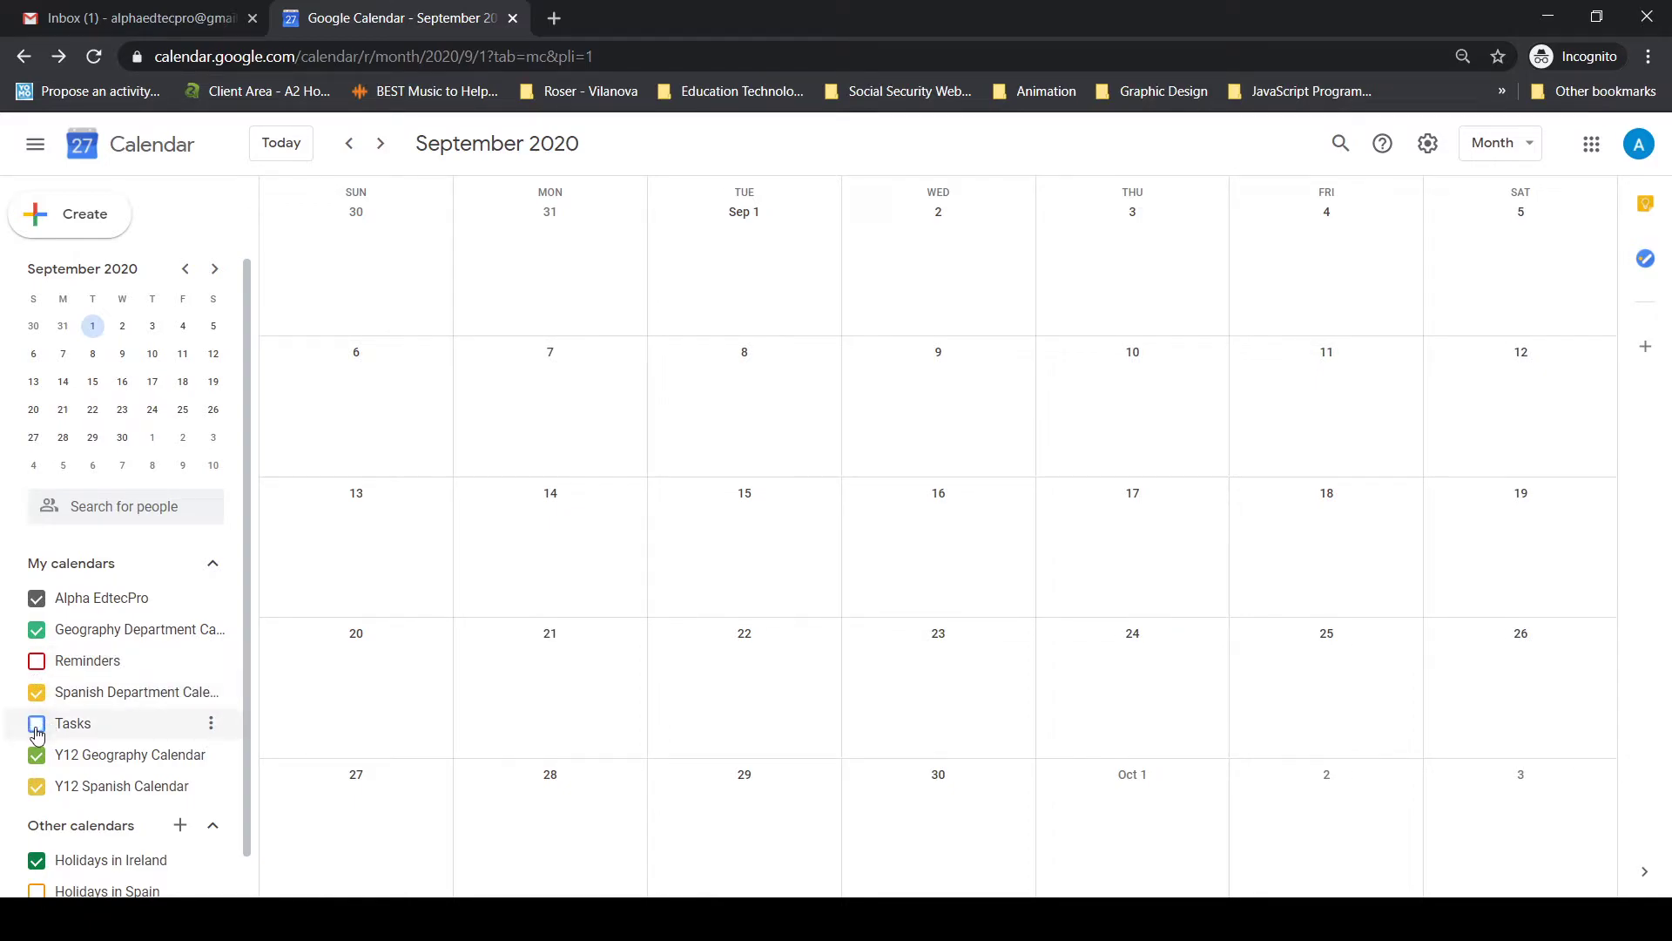
{"action": "left_click", "coordinate": [80, 213]}
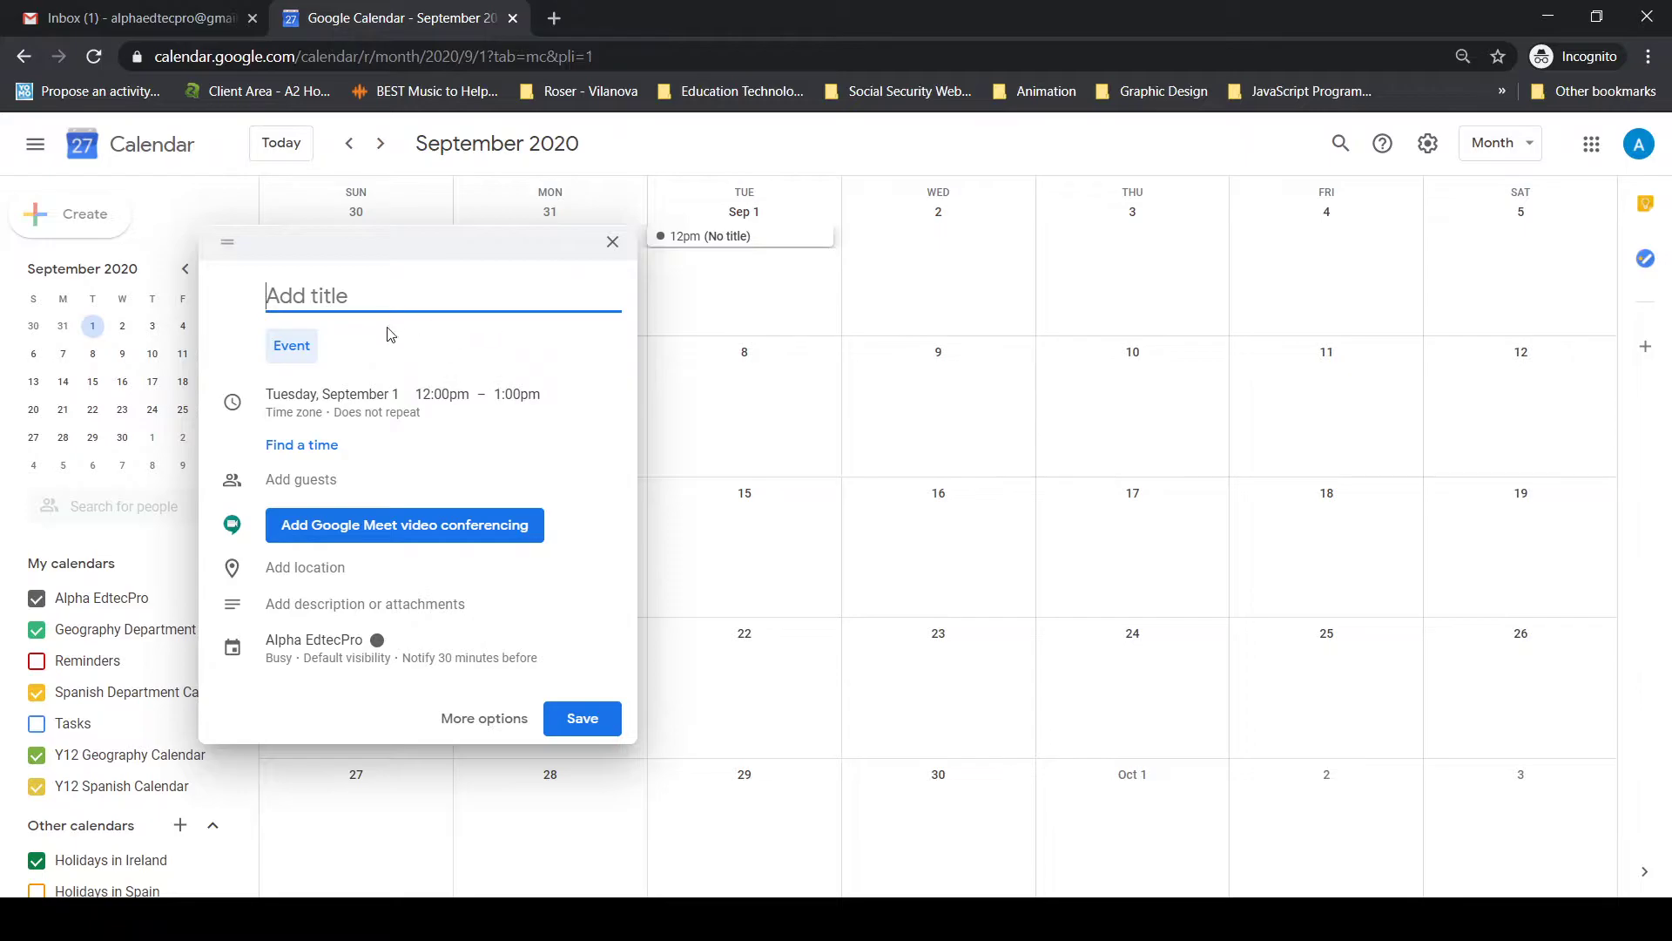
{"action": "left_click", "coordinate": [612, 243]}
{"action": "left_click", "coordinate": [36, 660]}
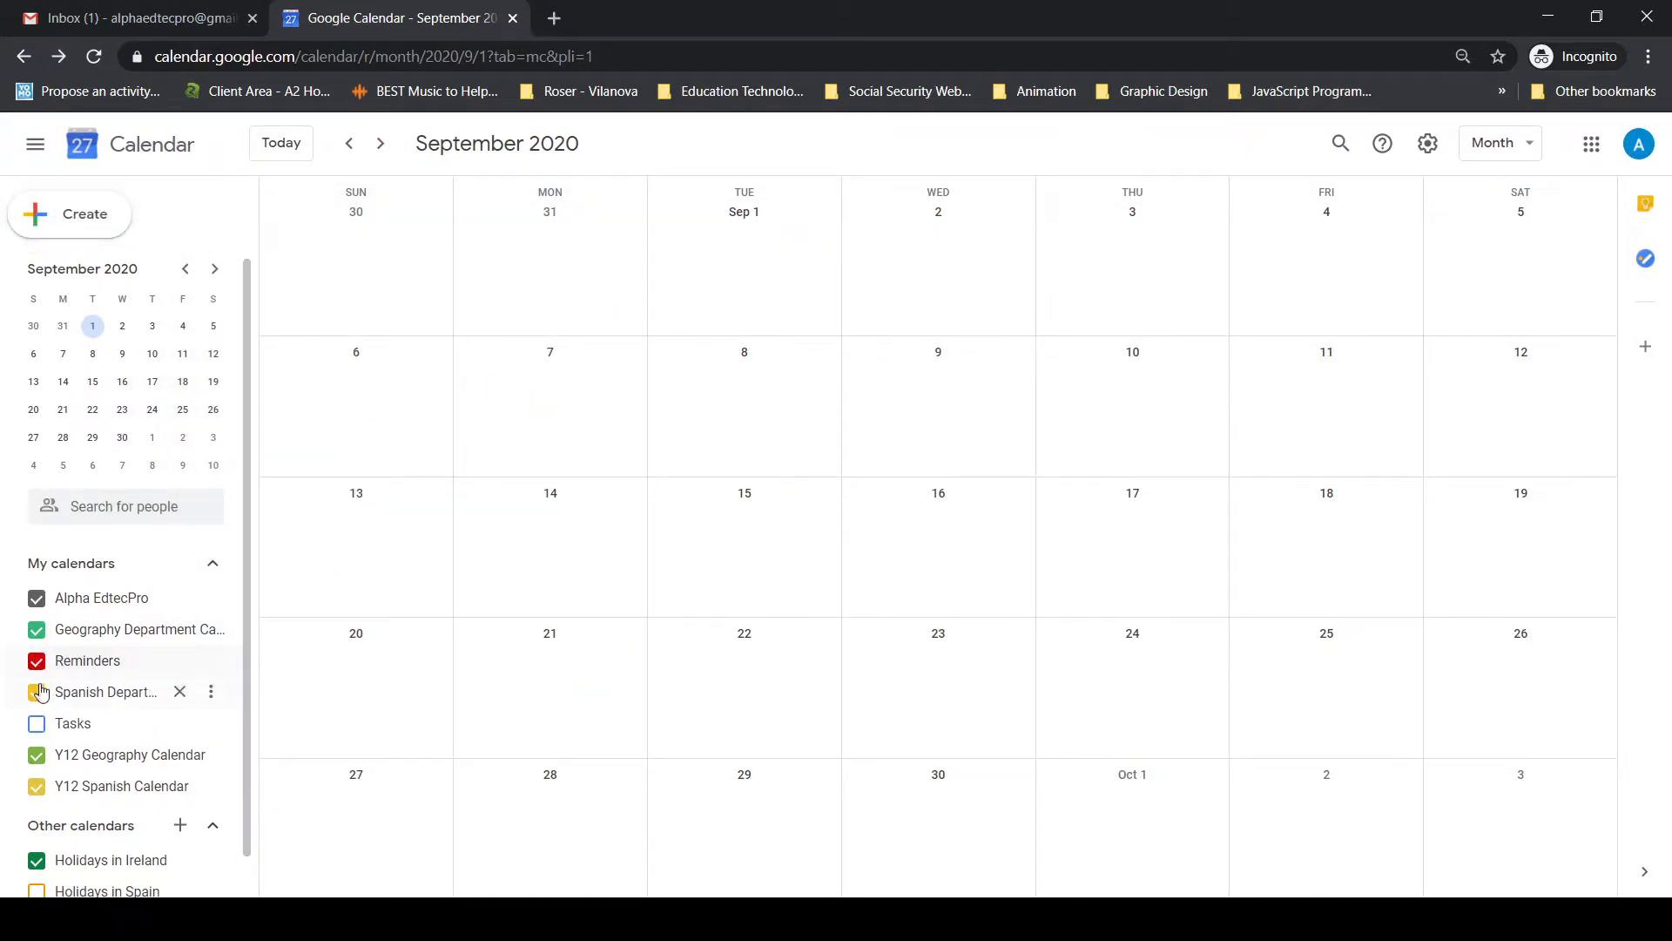
{"action": "left_click", "coordinate": [37, 725]}
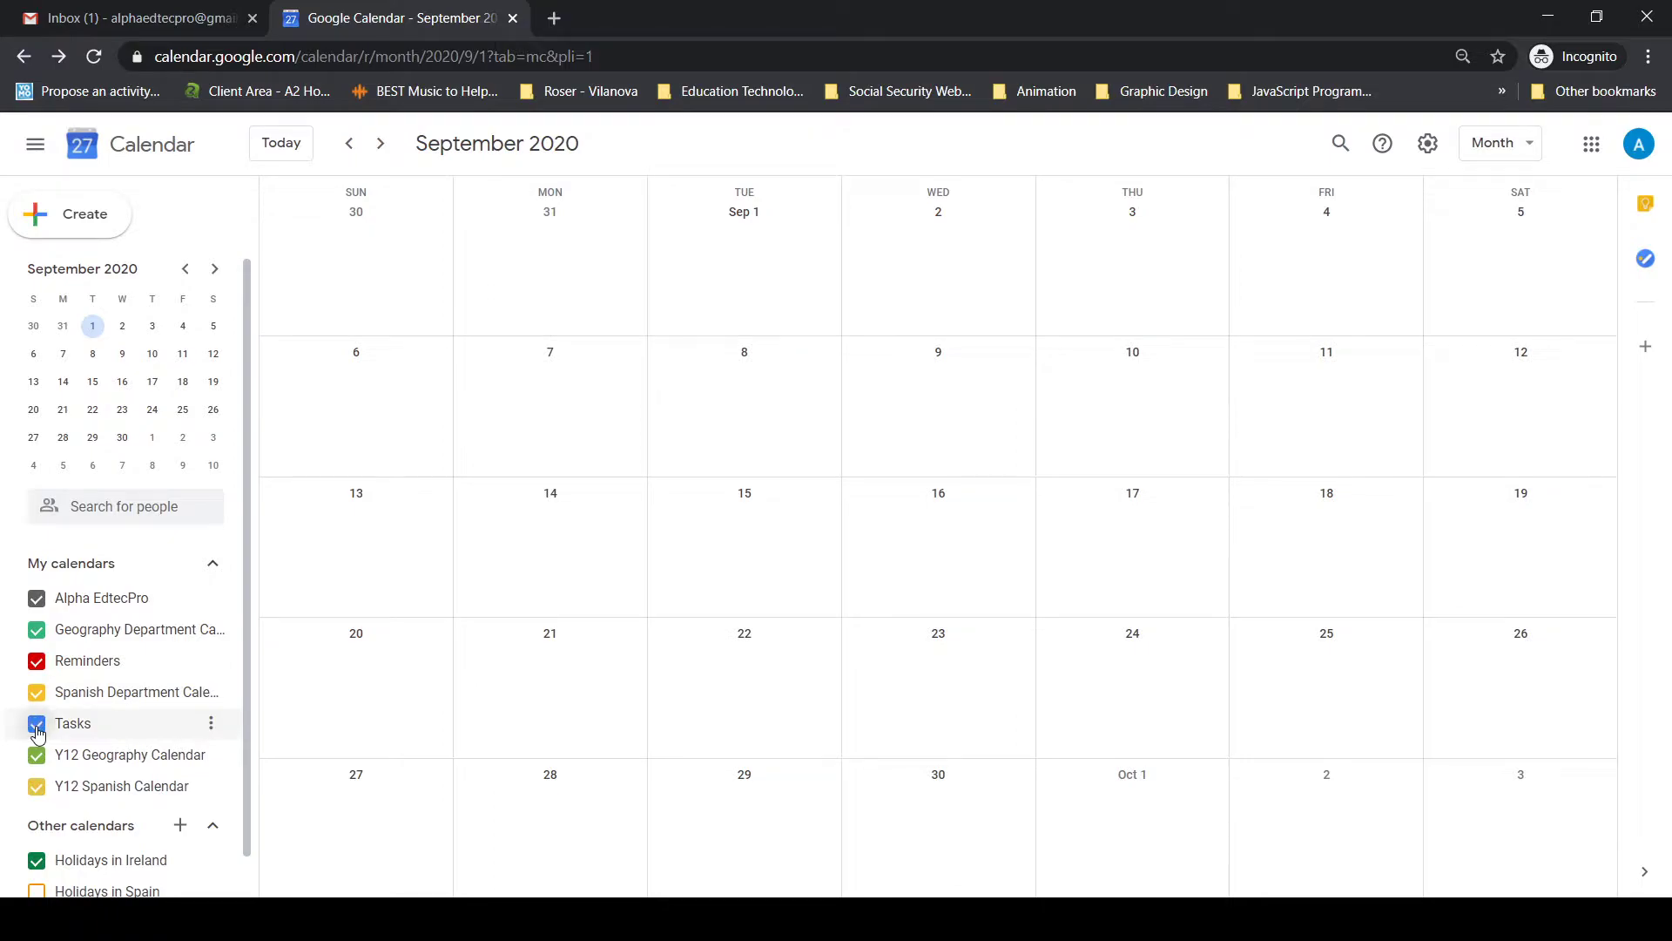
{"action": "left_click", "coordinate": [80, 214]}
{"action": "left_click_drag", "start_coordinate": [440, 250], "coordinate": [542, 252]}
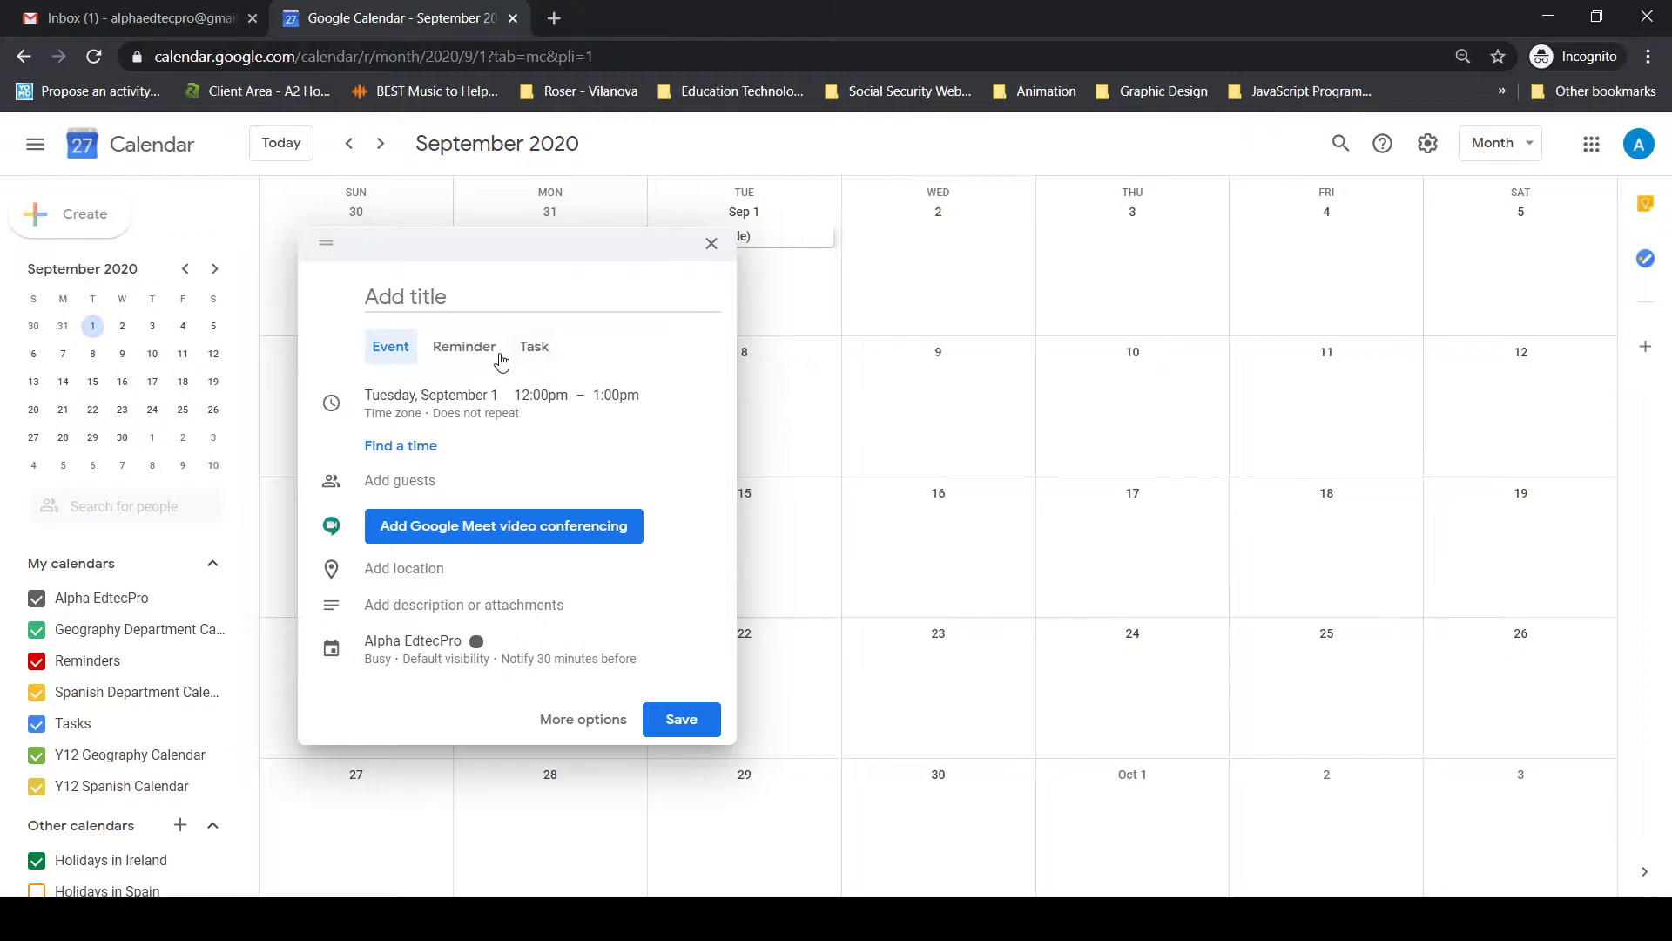
{"action": "left_click_drag", "start_coordinate": [572, 251], "coordinate": [673, 263]}
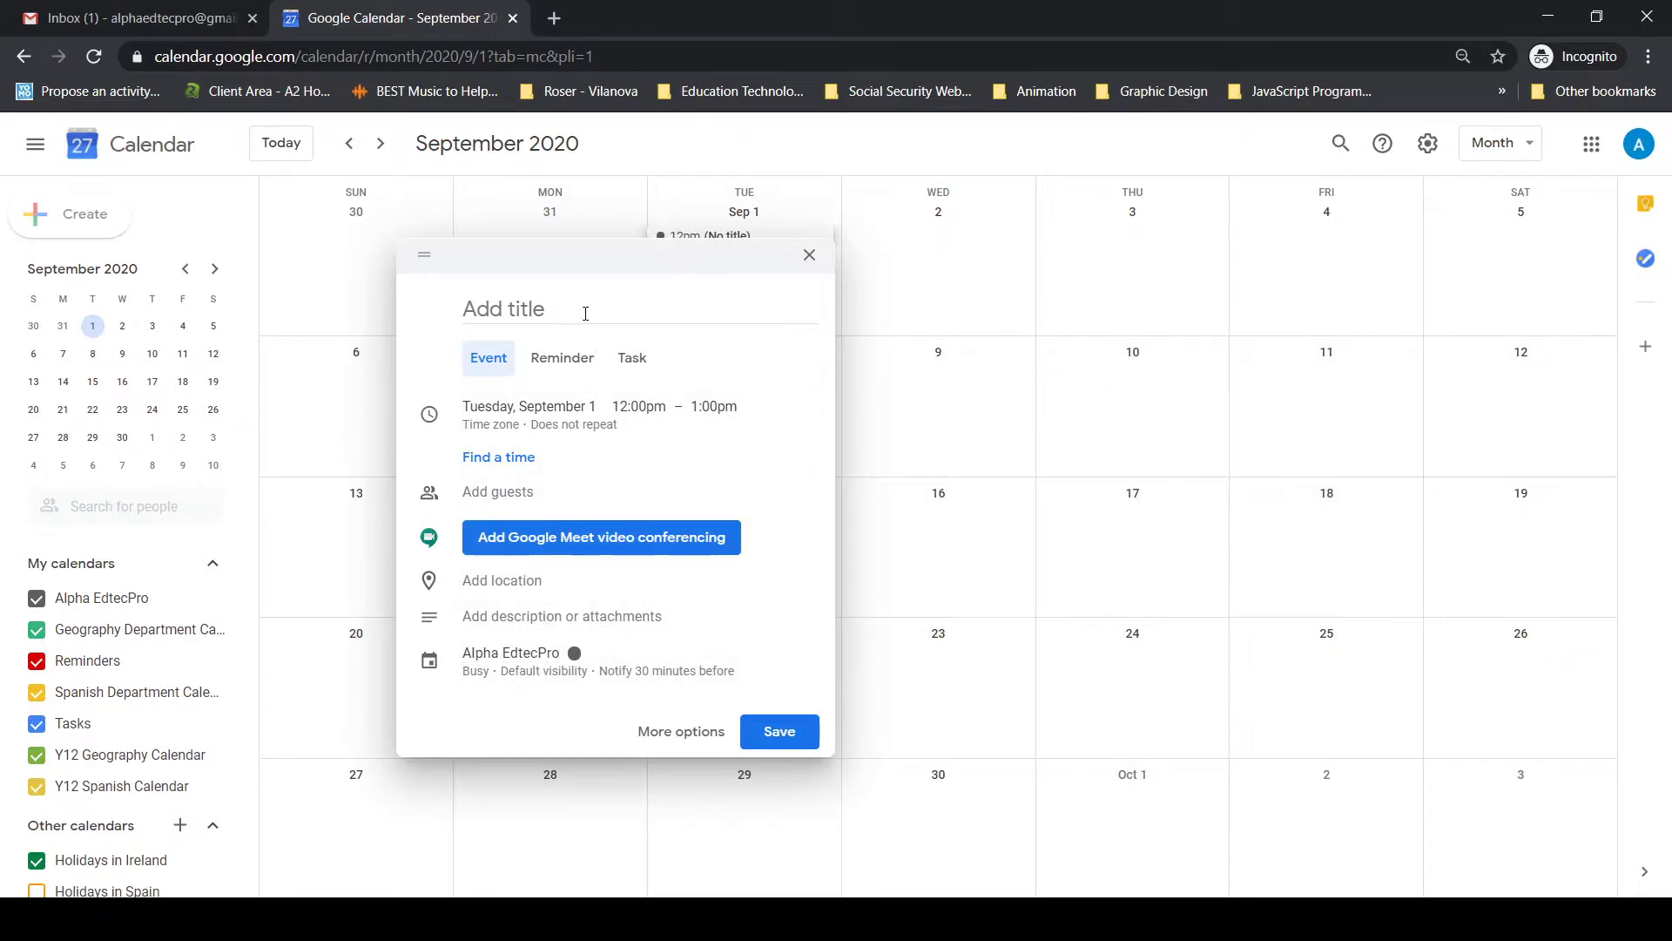
{"action": "left_click", "coordinate": [809, 257]}
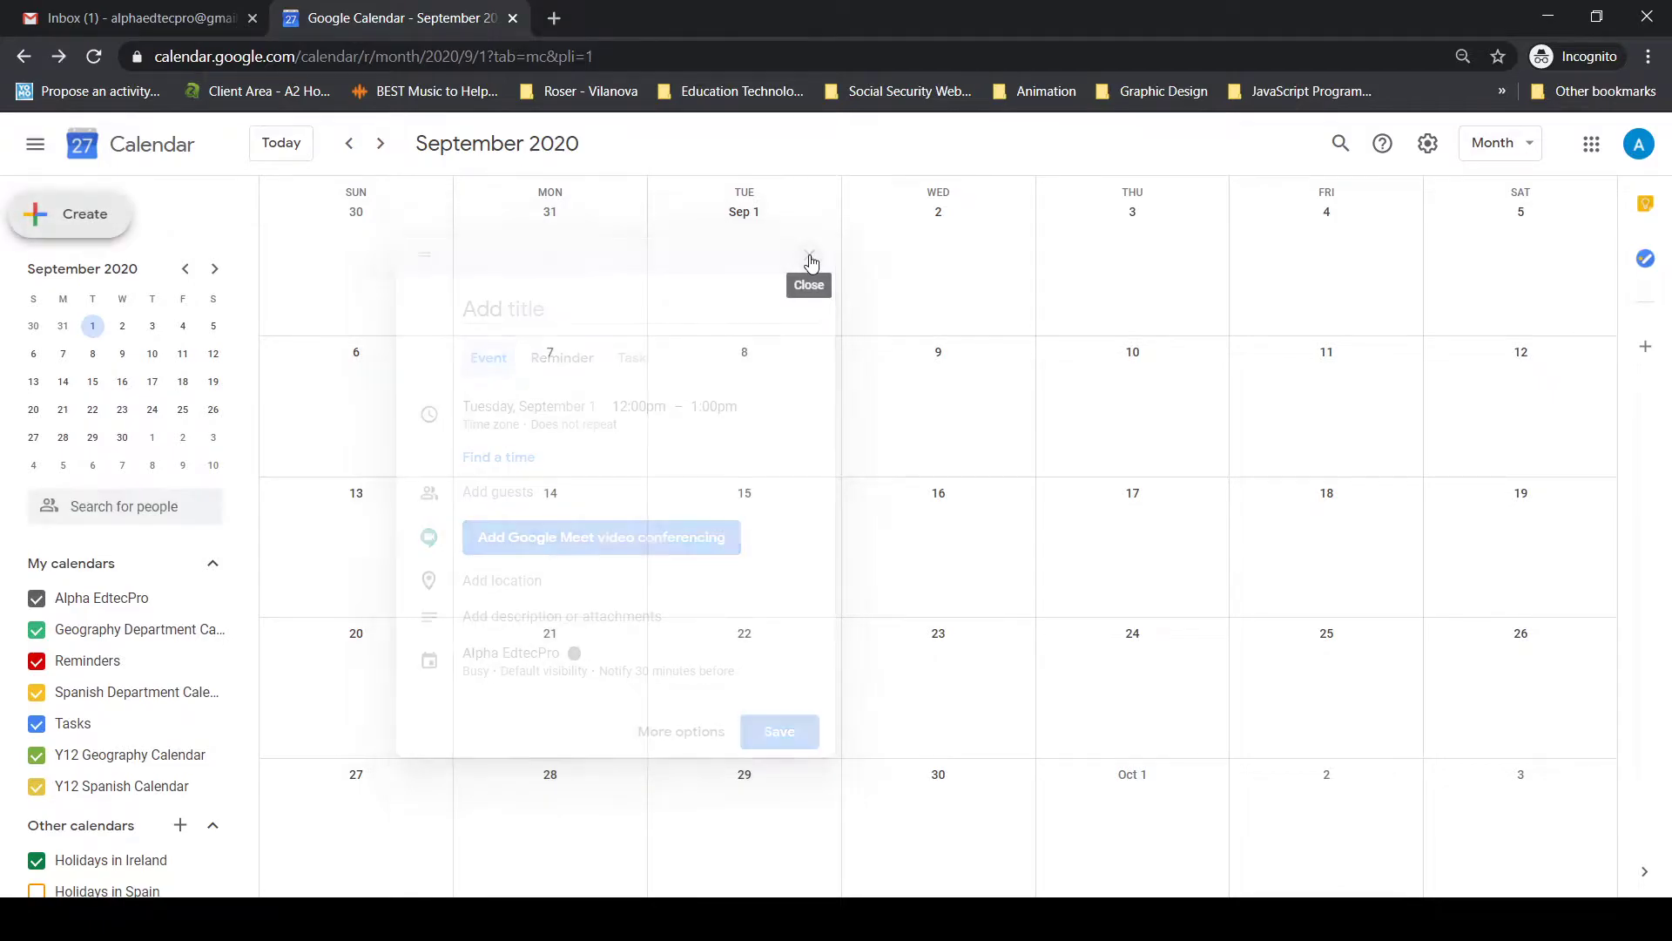
Step: Start an all-day event titled "Spanish Culture Day" on Thursday, September 10
{"action": "left_click", "coordinate": [1096, 389]}
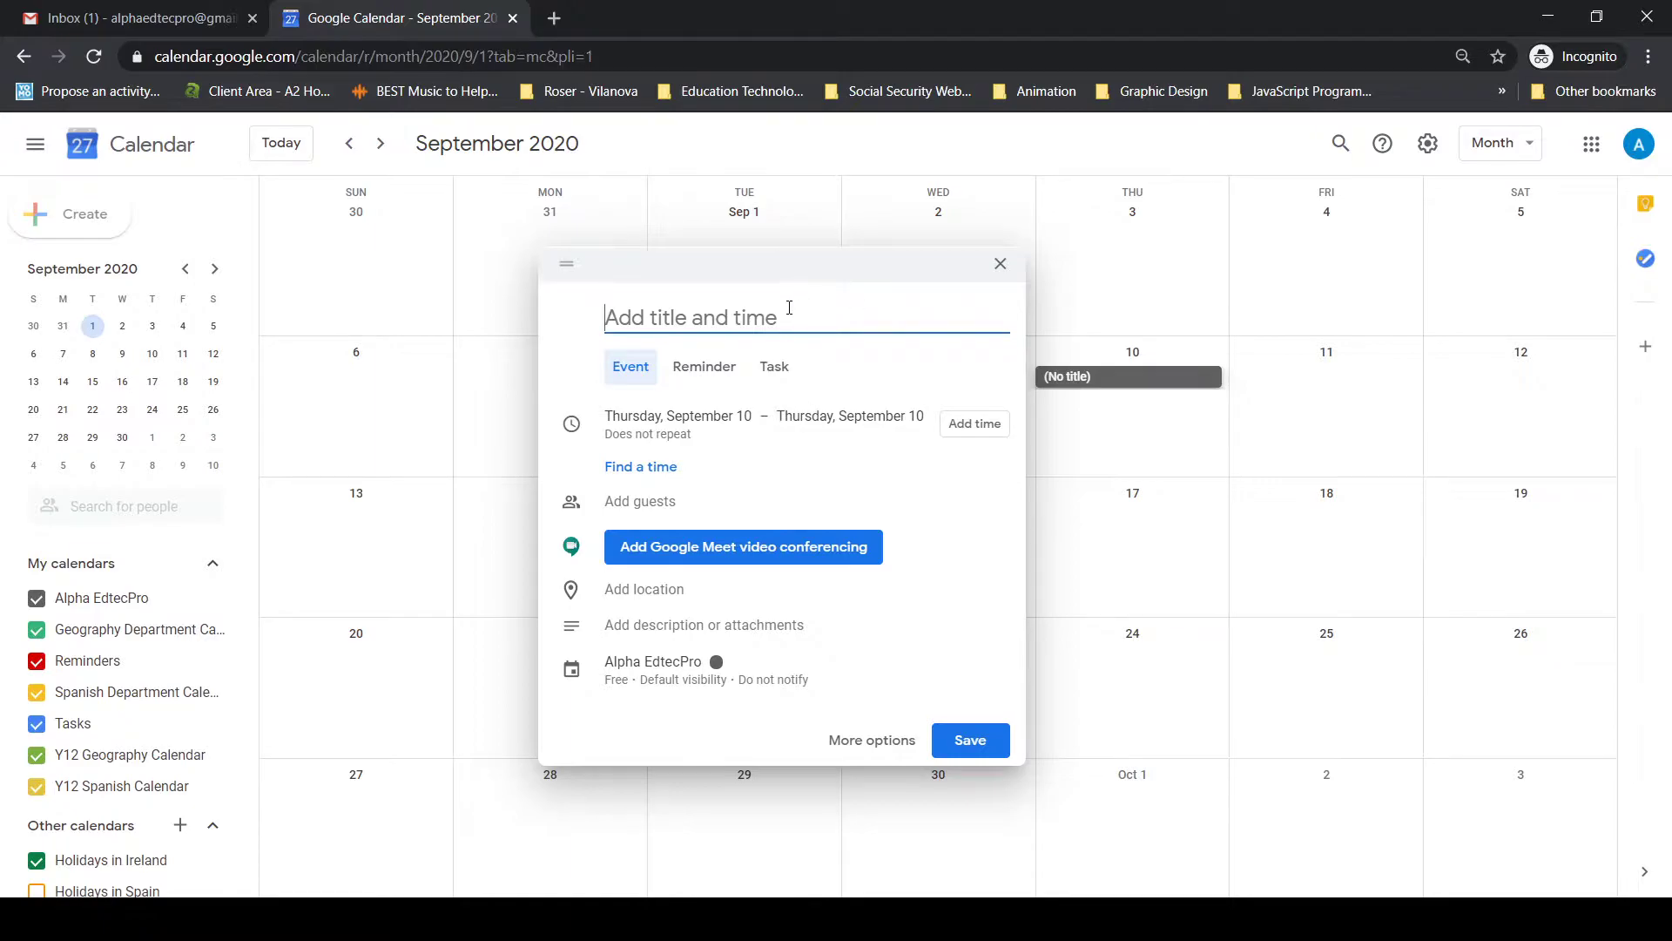
{"action": "type", "text": "Spanish"}
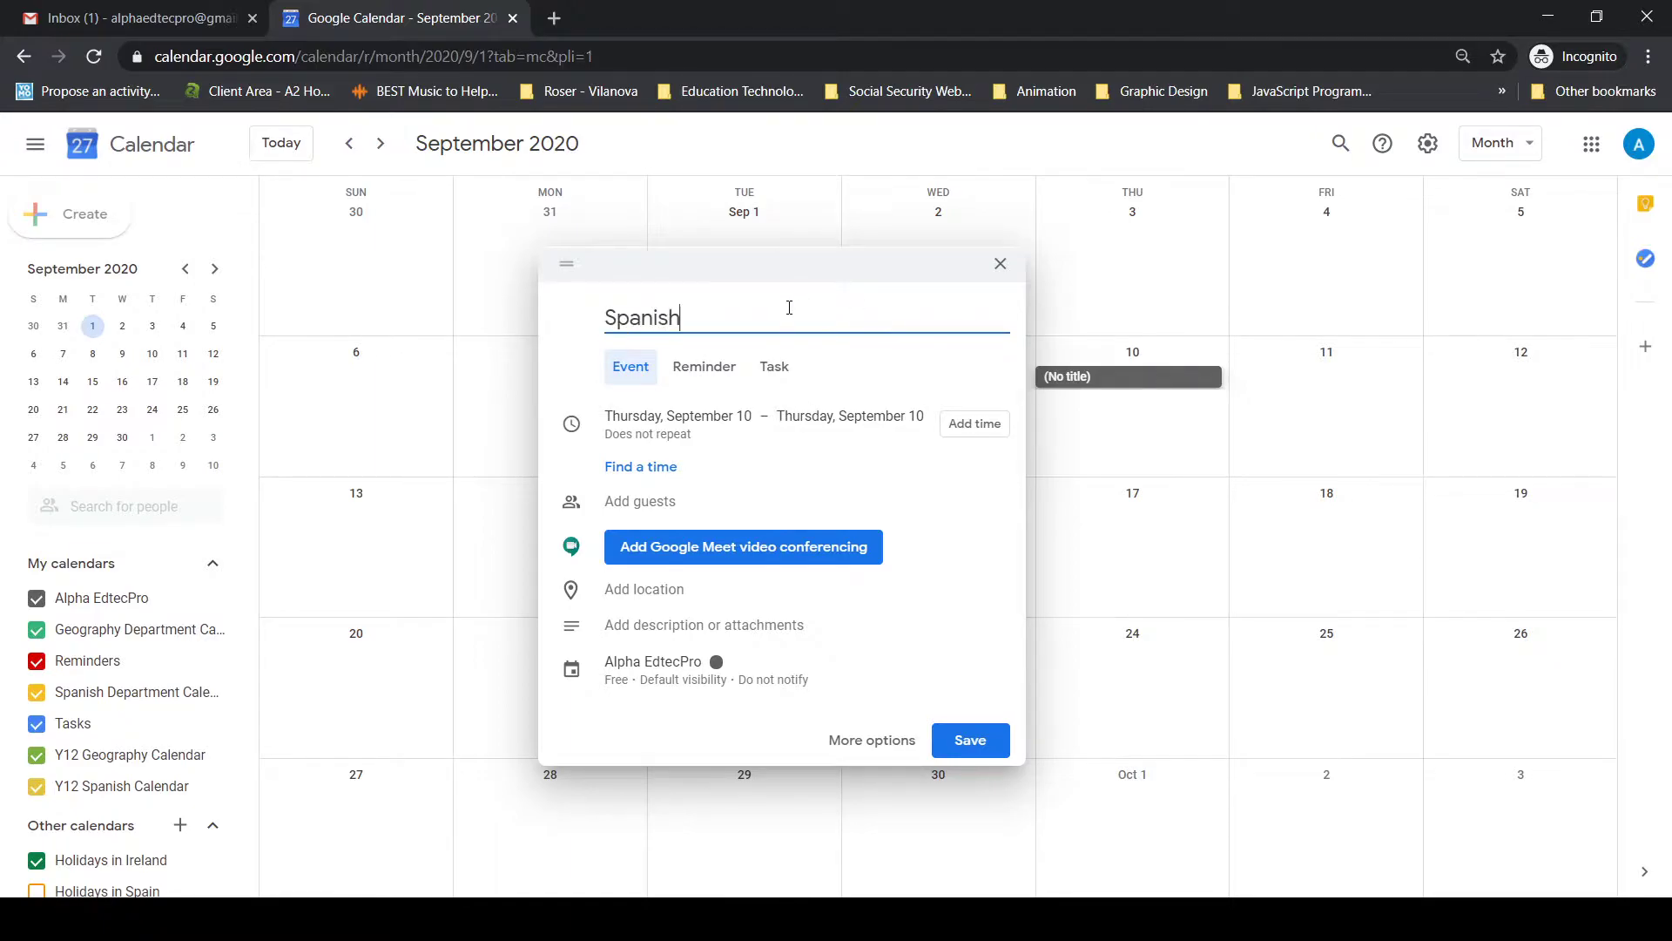
{"action": "type", "text": " Culture Day"}
{"action": "left_click", "coordinate": [989, 425]}
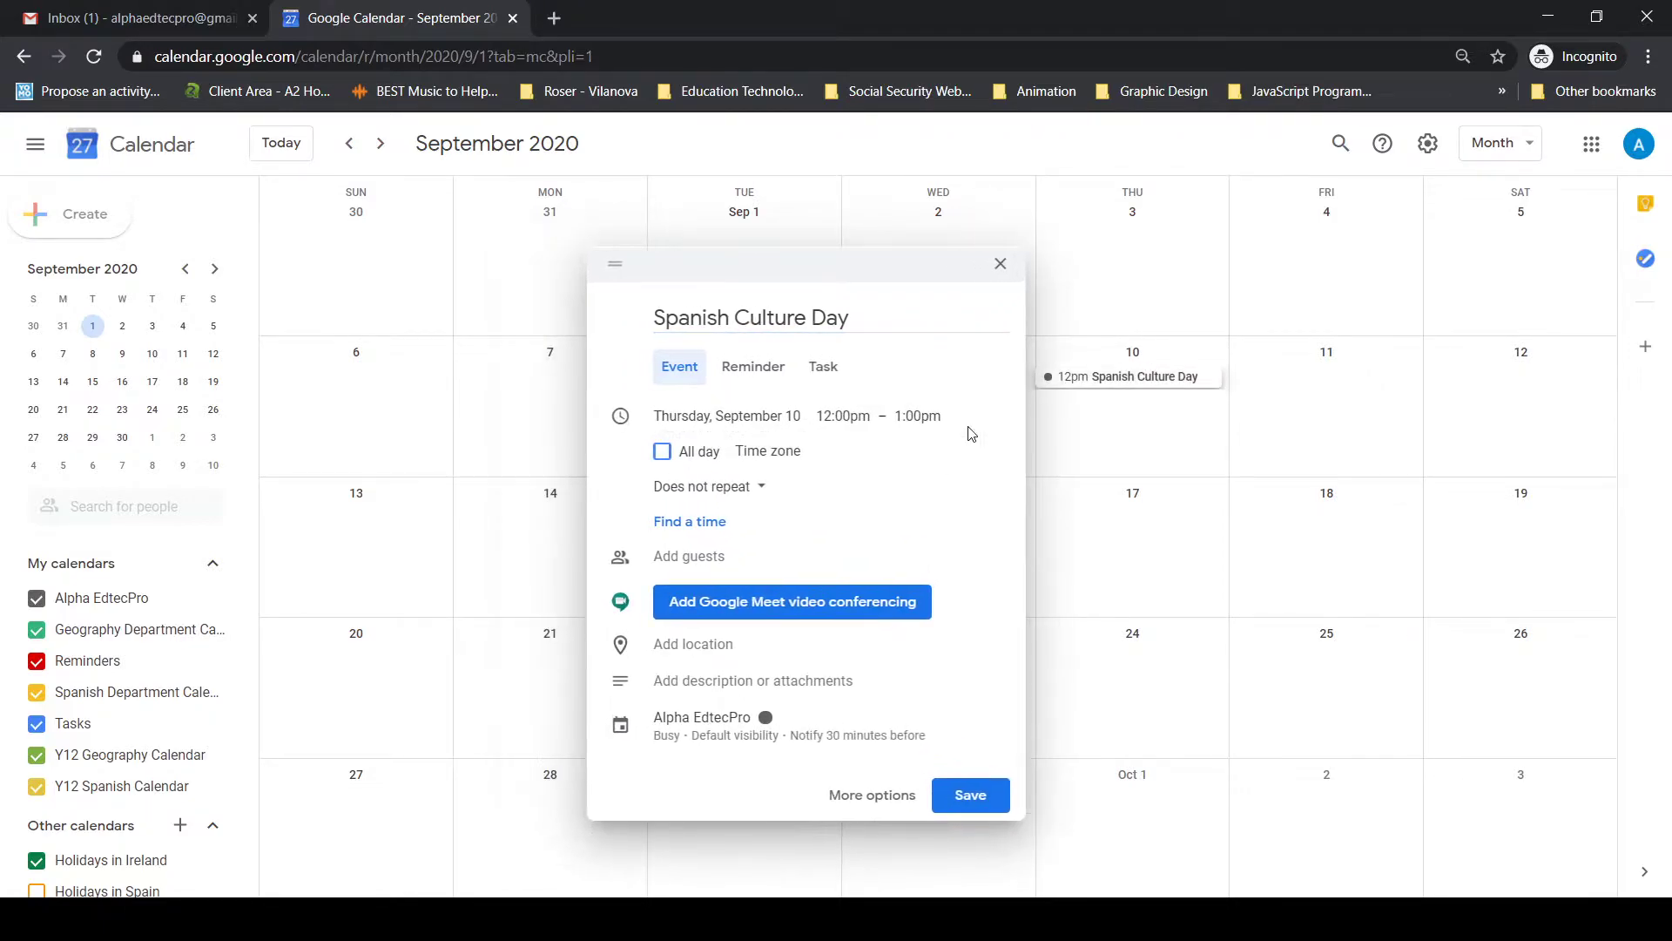
{"action": "left_click", "coordinate": [662, 452]}
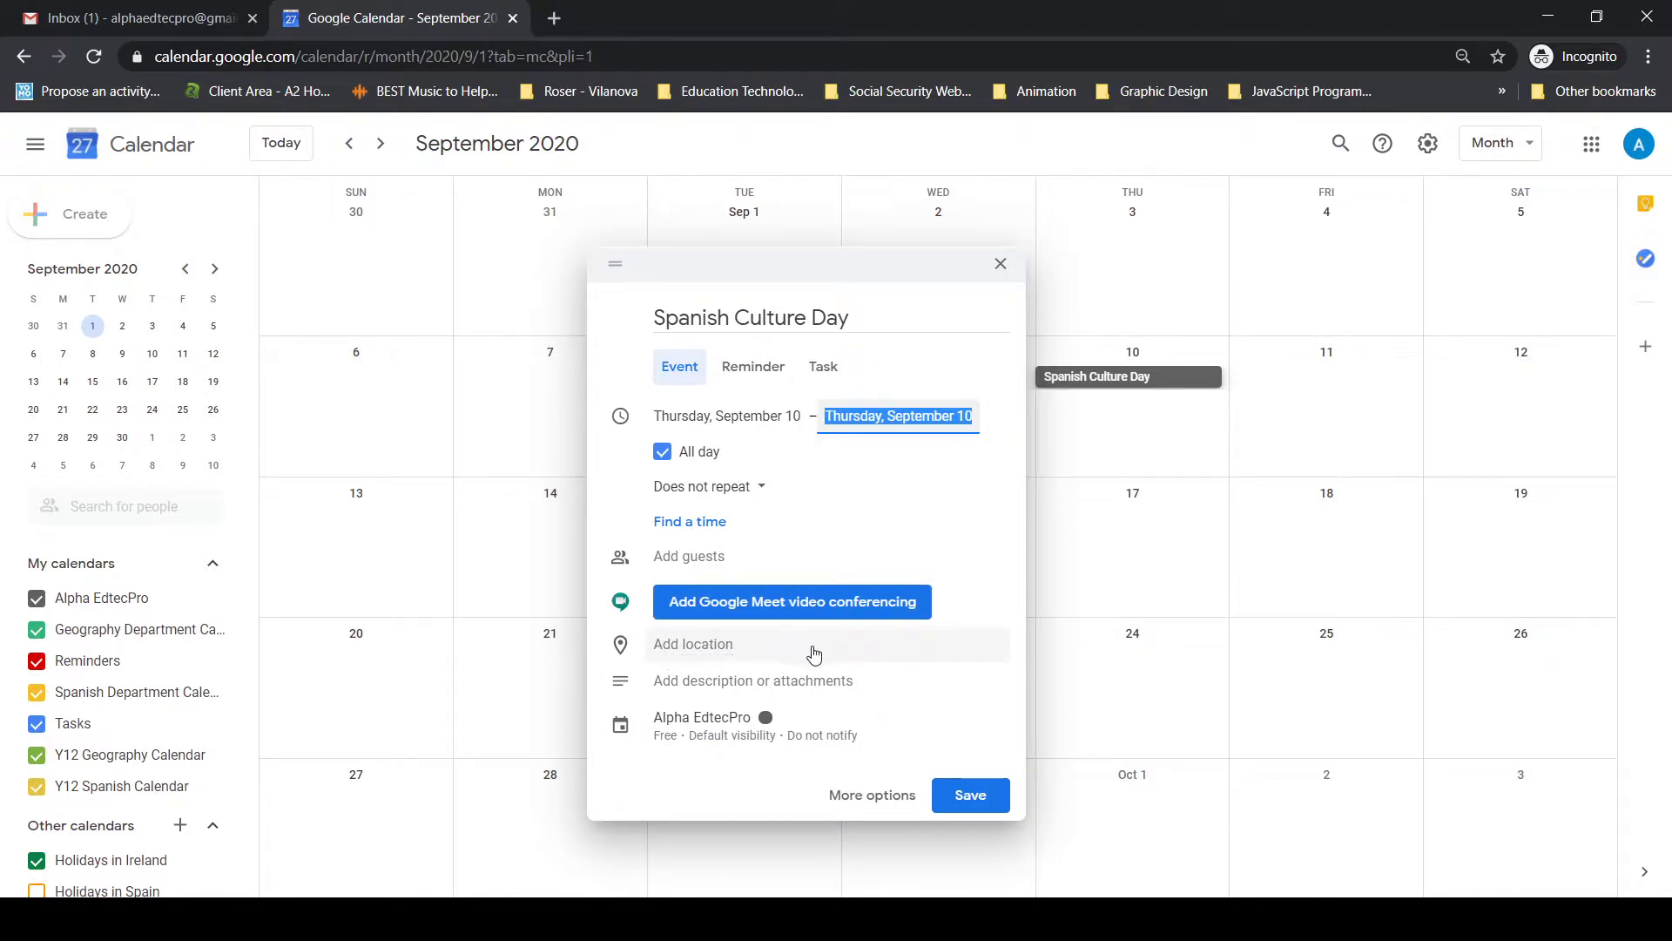
Step: Search the event's location for "Ludgate, Ski" and pick The Ludgate Hub in Skibbereen
{"action": "left_click", "coordinate": [701, 652]}
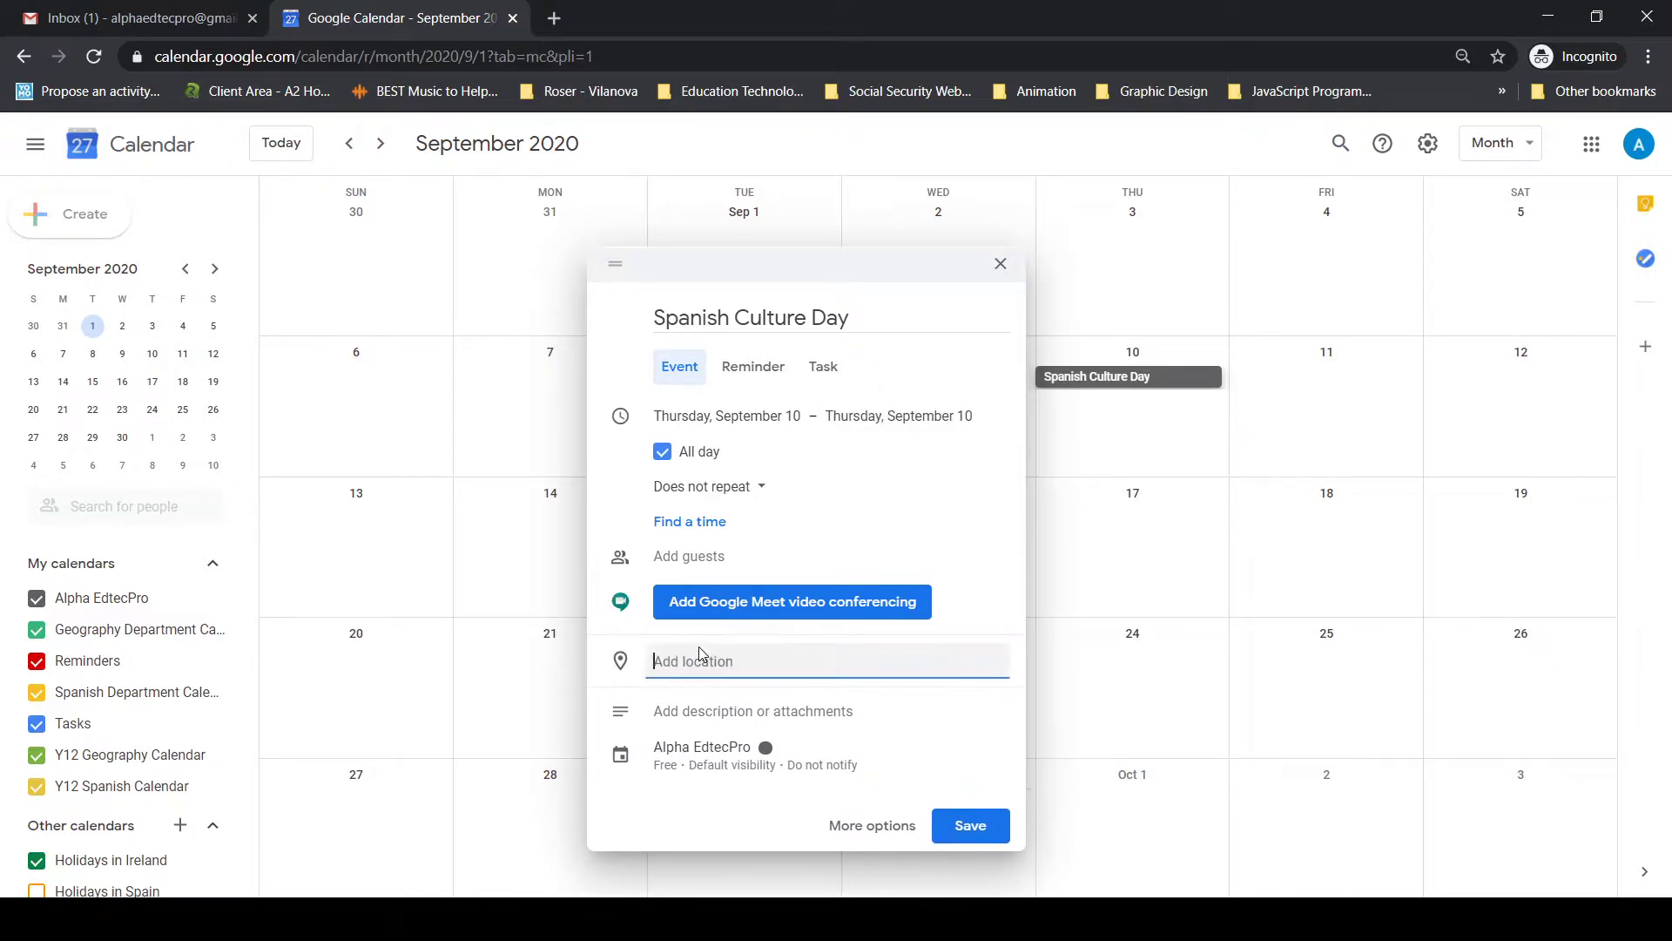
{"action": "type", "text": "Ludgate"}
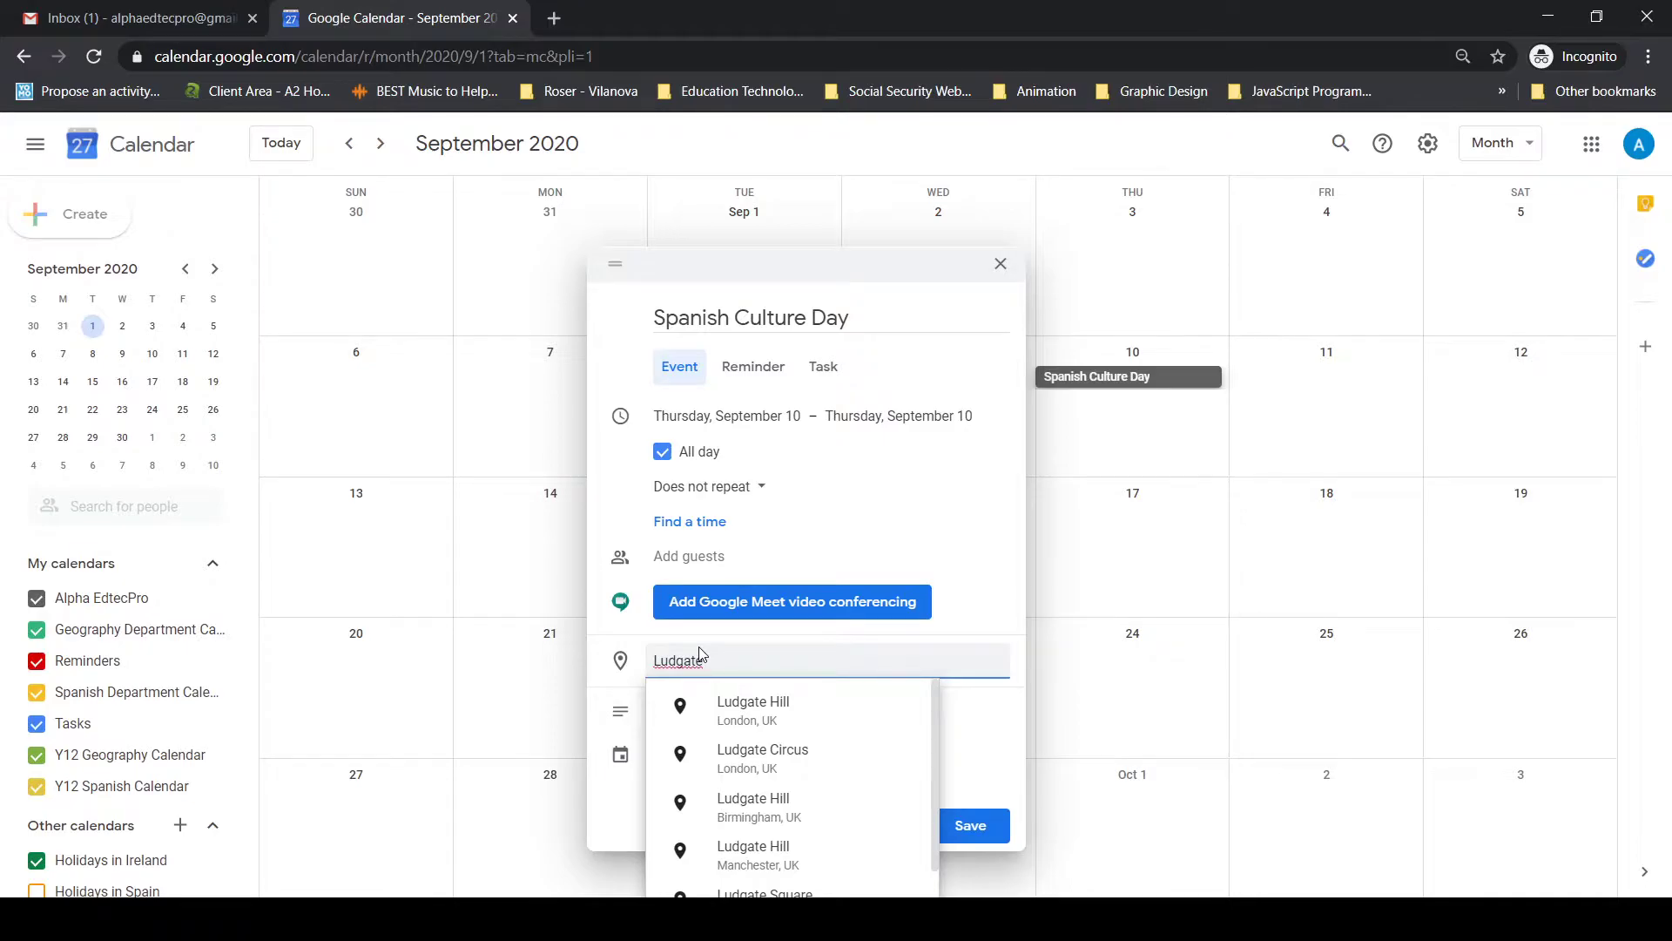
{"action": "type", "text": ", Ski"}
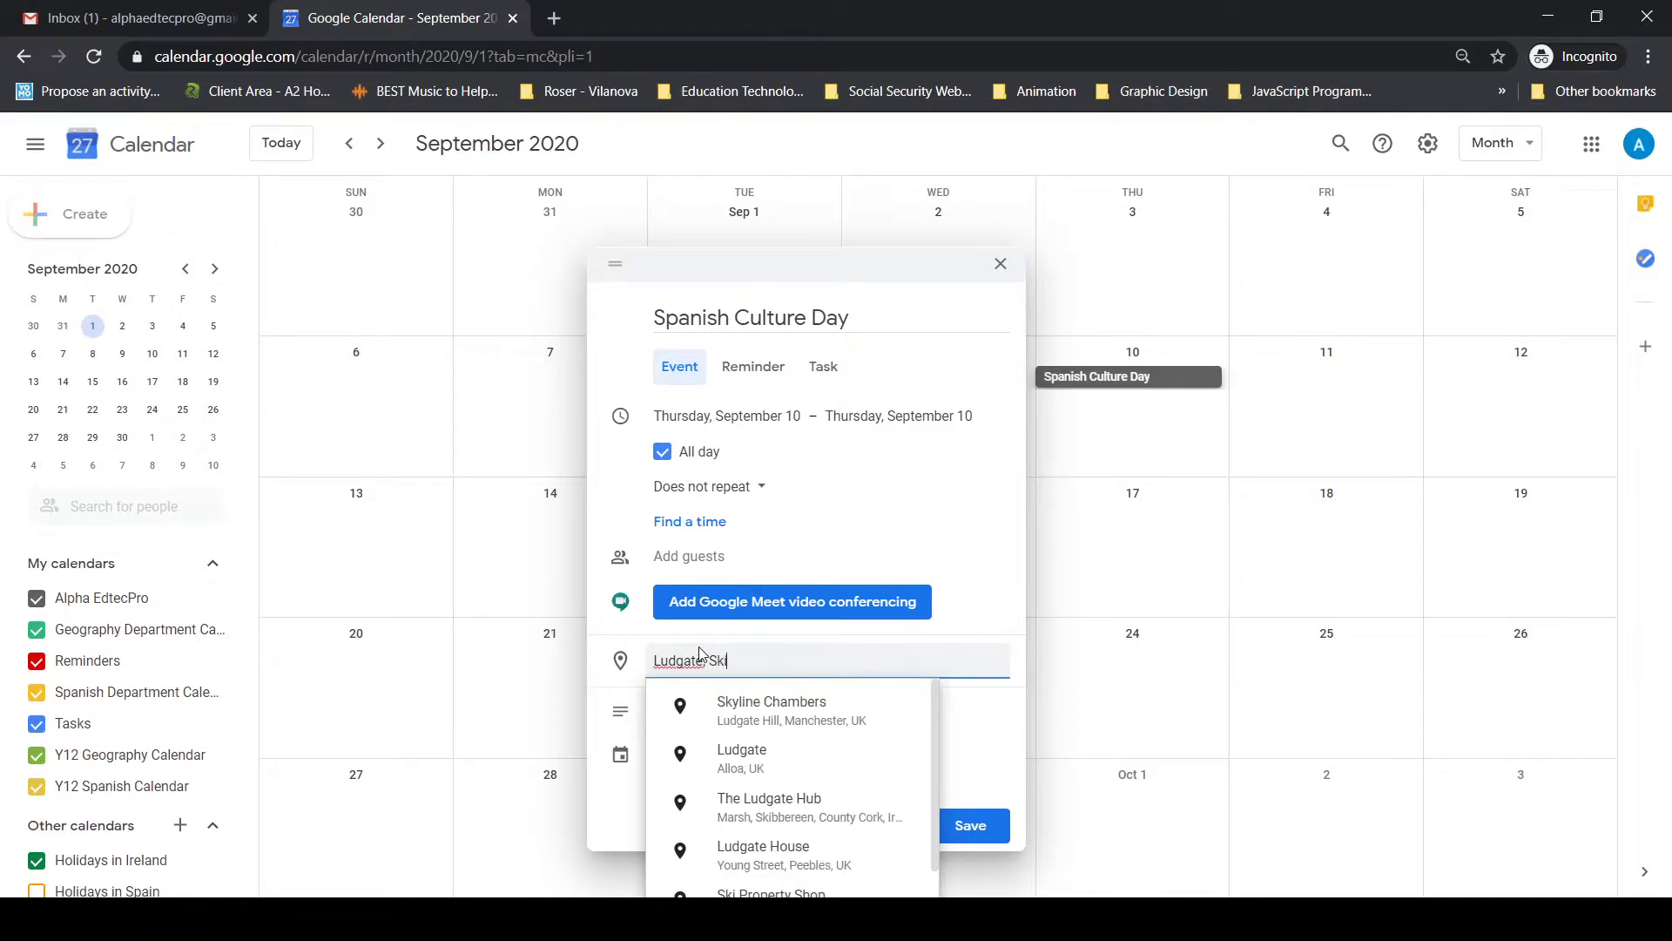
{"action": "left_click", "coordinate": [734, 708]}
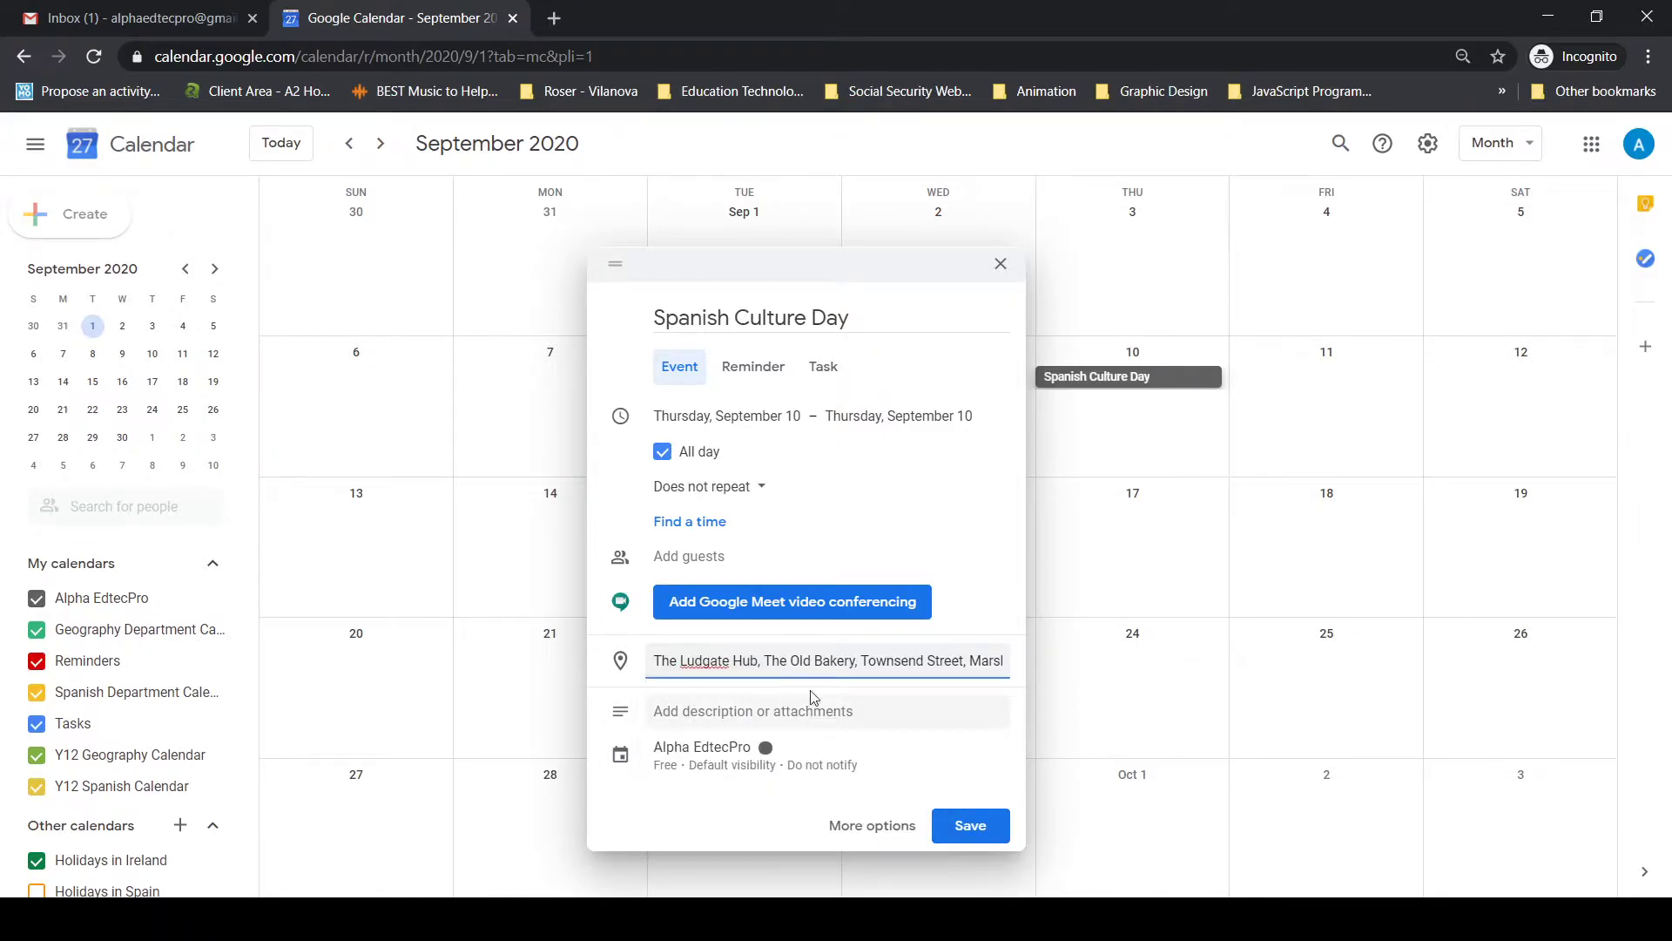
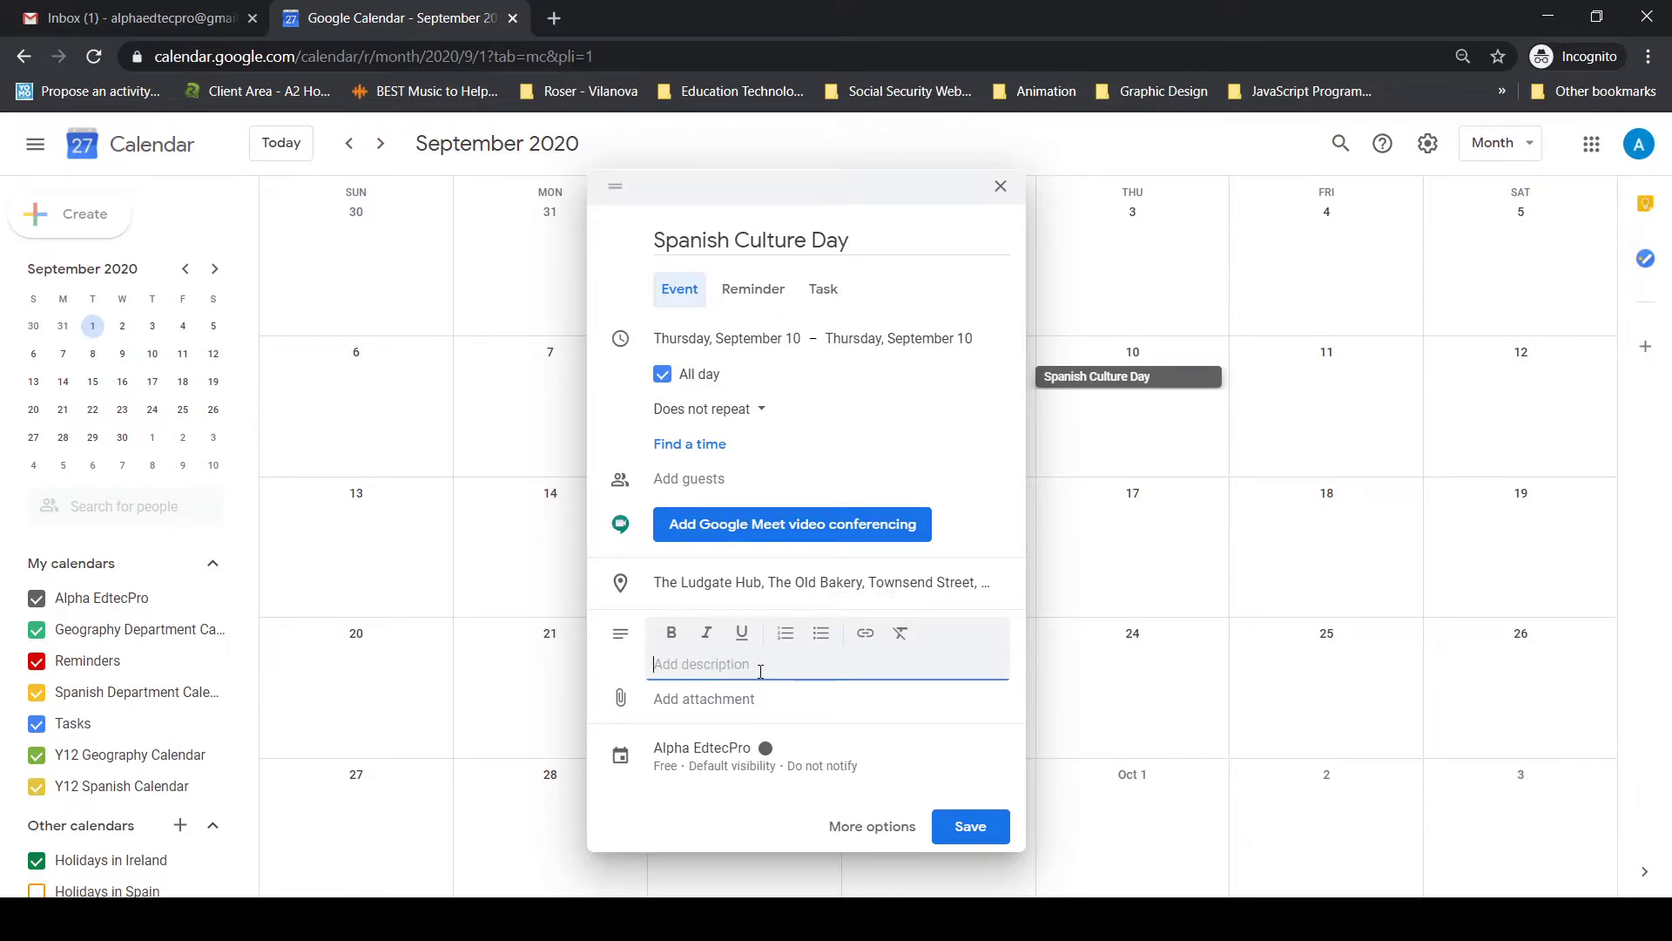
Step: Set the event description to "Spanish Culture Day with a focus this year on Catalonia"
{"action": "type", "text": "Calendar for Y12 Spanish Students"}
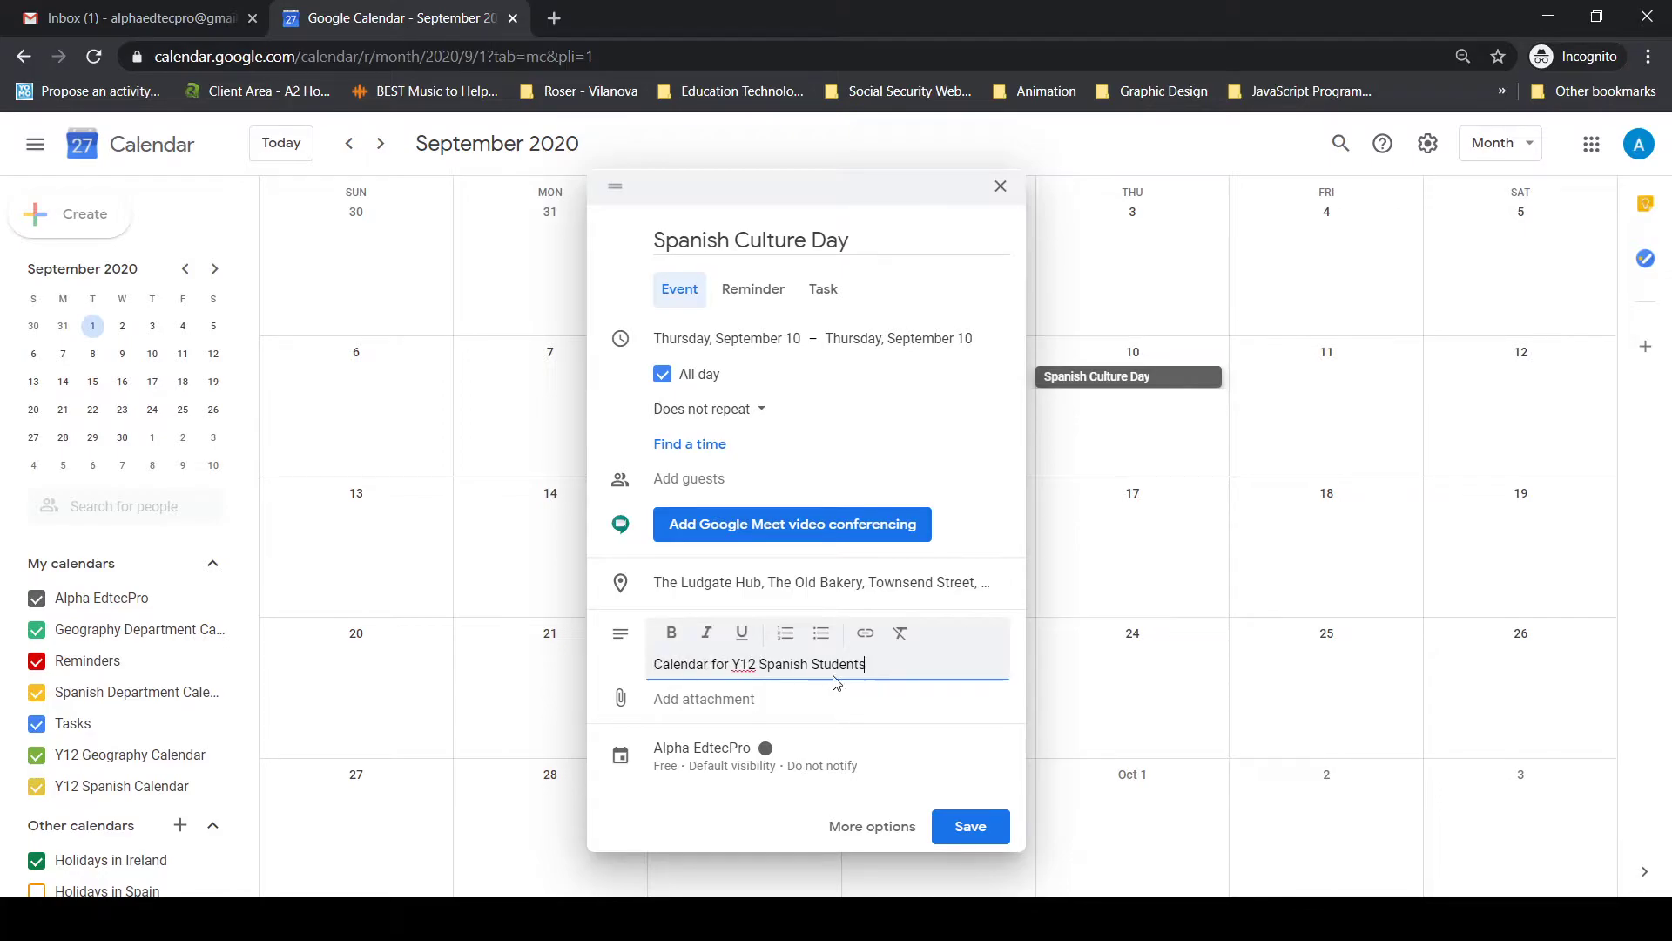
{"action": "left_click_drag", "start_coordinate": [868, 666], "coordinate": [655, 671]}
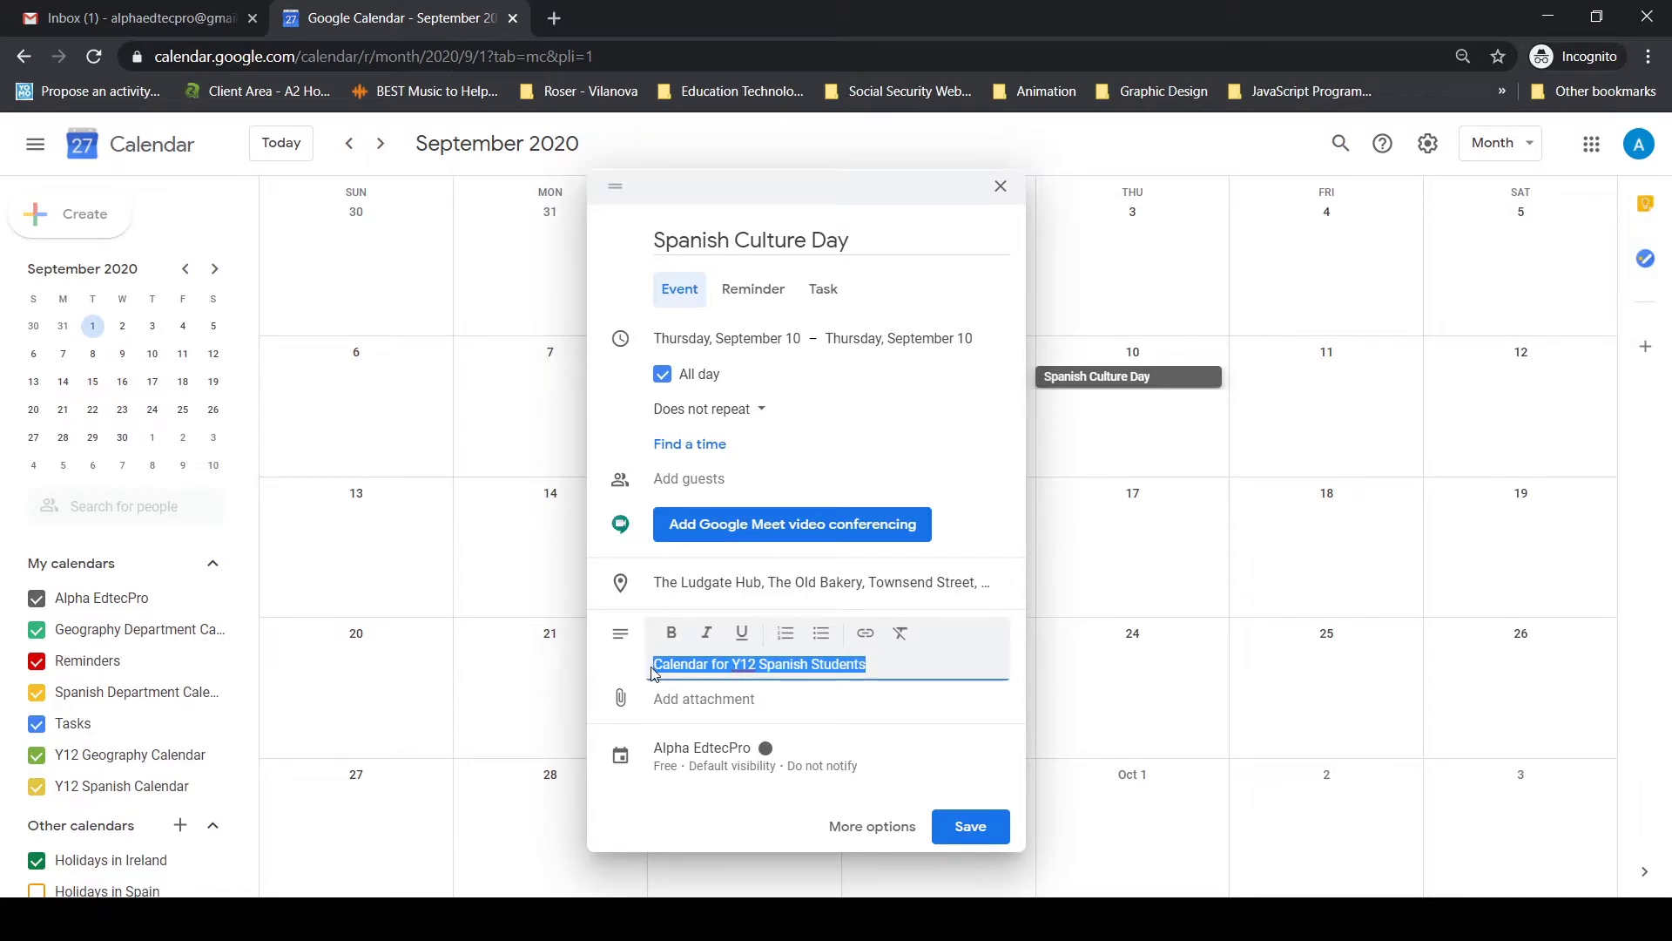
{"action": "type", "text": "Spanish Cu"}
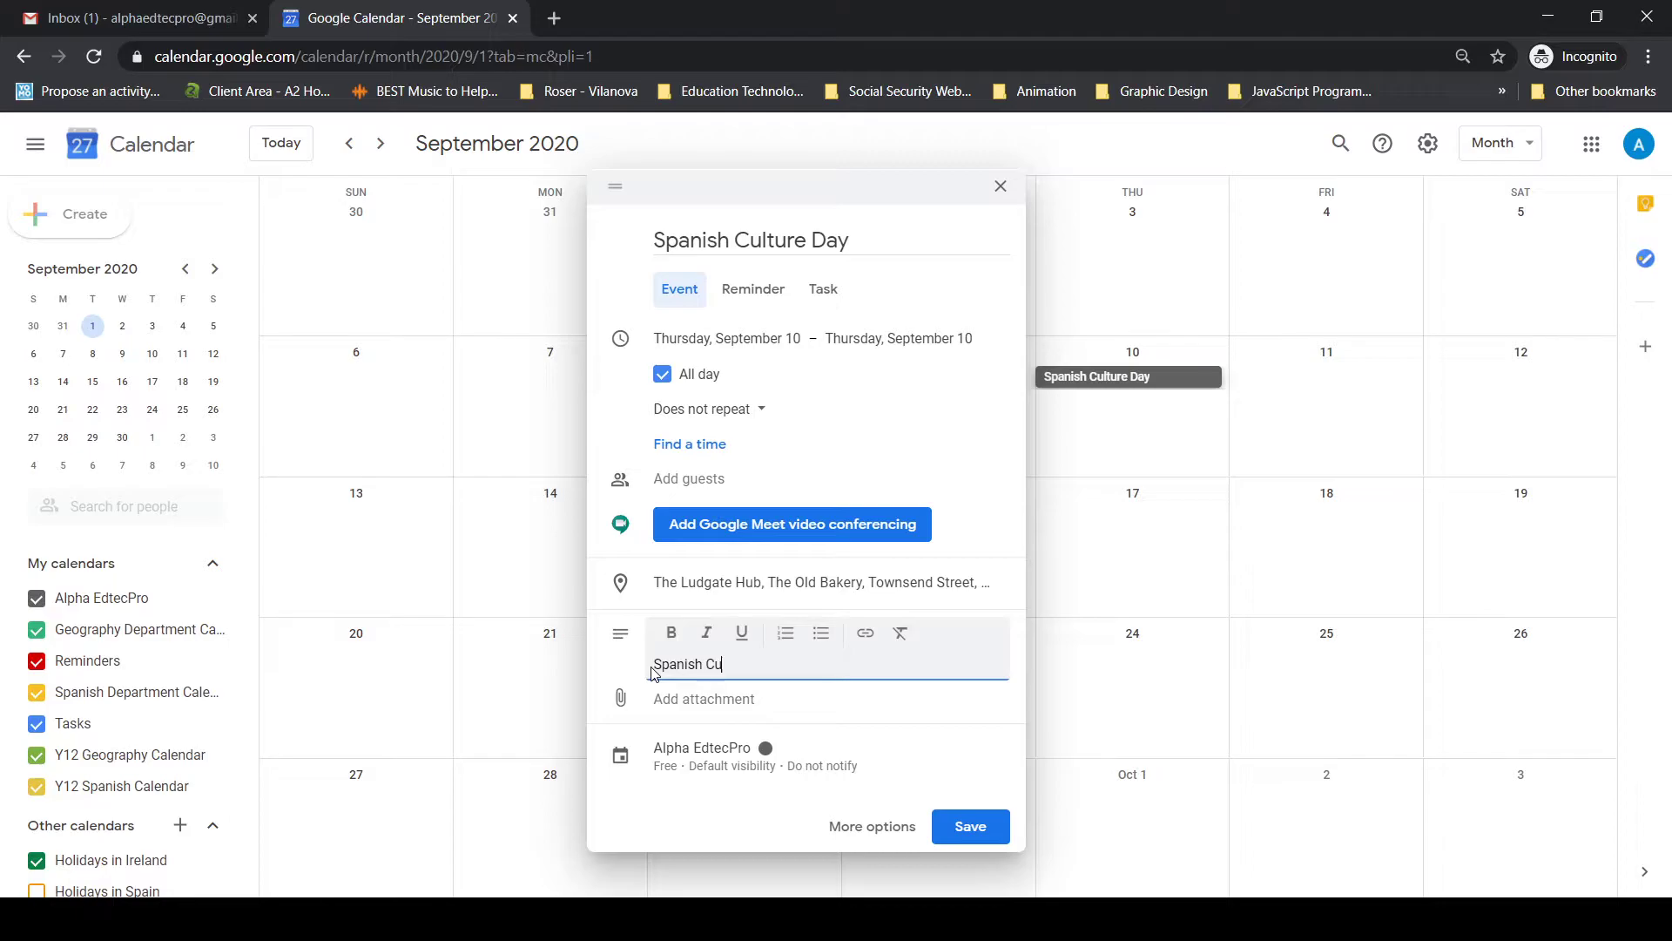
{"action": "type", "text": "lture Dayu with a focus this yeaer on Ca"}
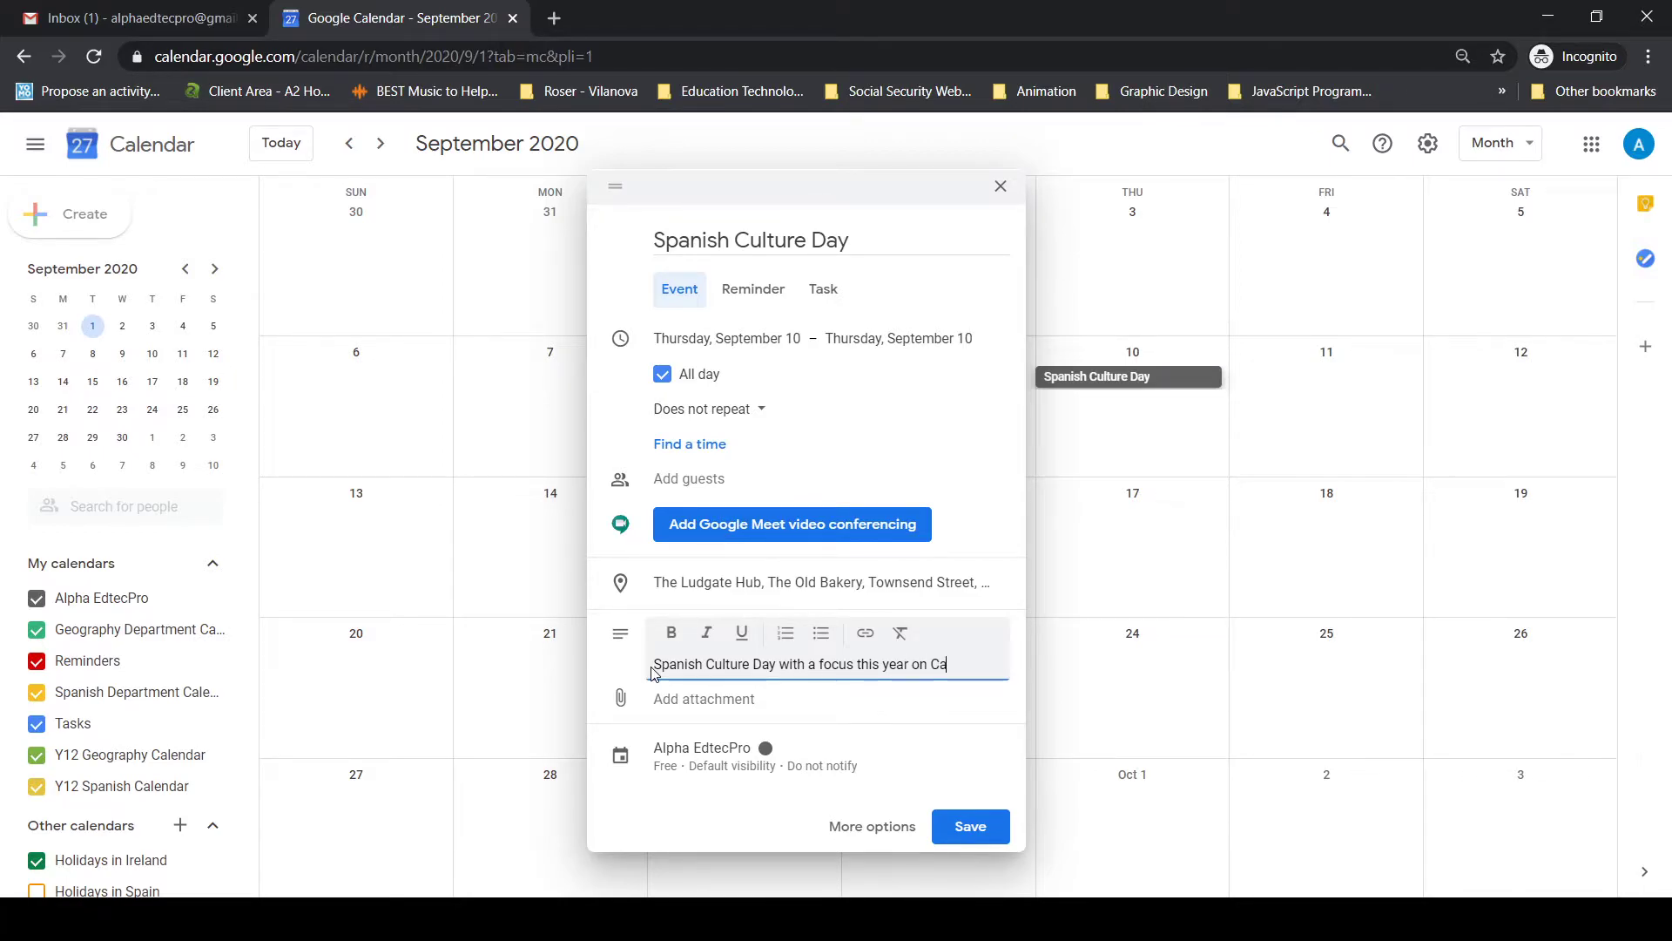
{"action": "type", "text": "lonia"}
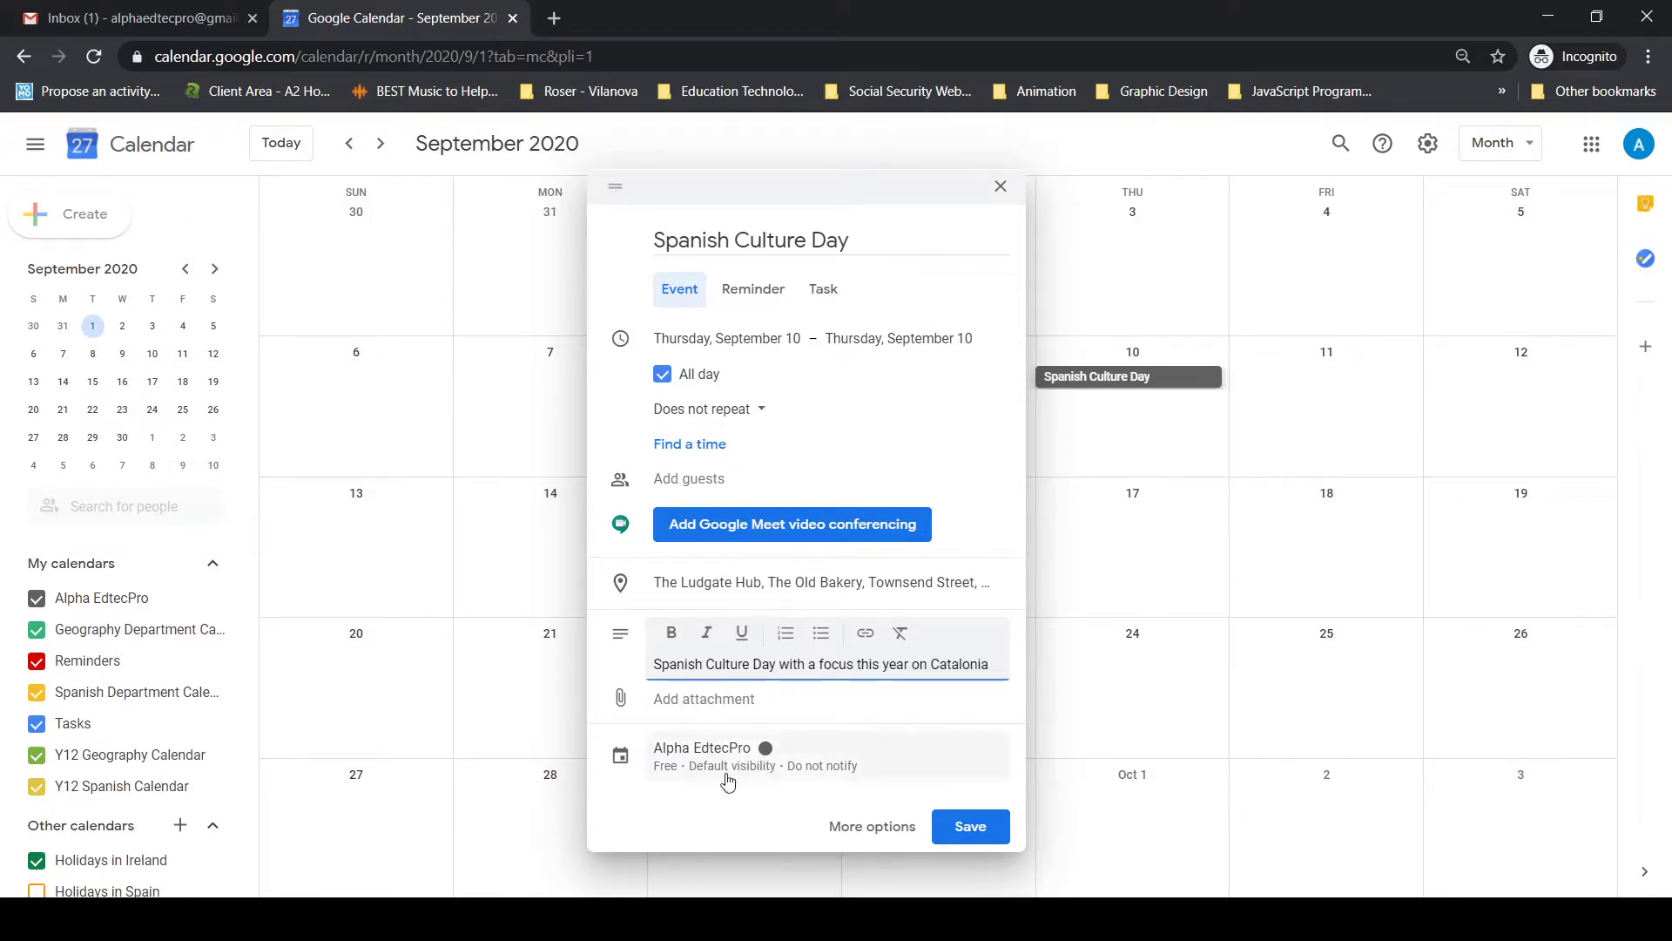
Step: Check which calendars the event can be assigned to, keep Alpha EdtecPro and set the availability to Busy
{"action": "left_click", "coordinate": [766, 758]}
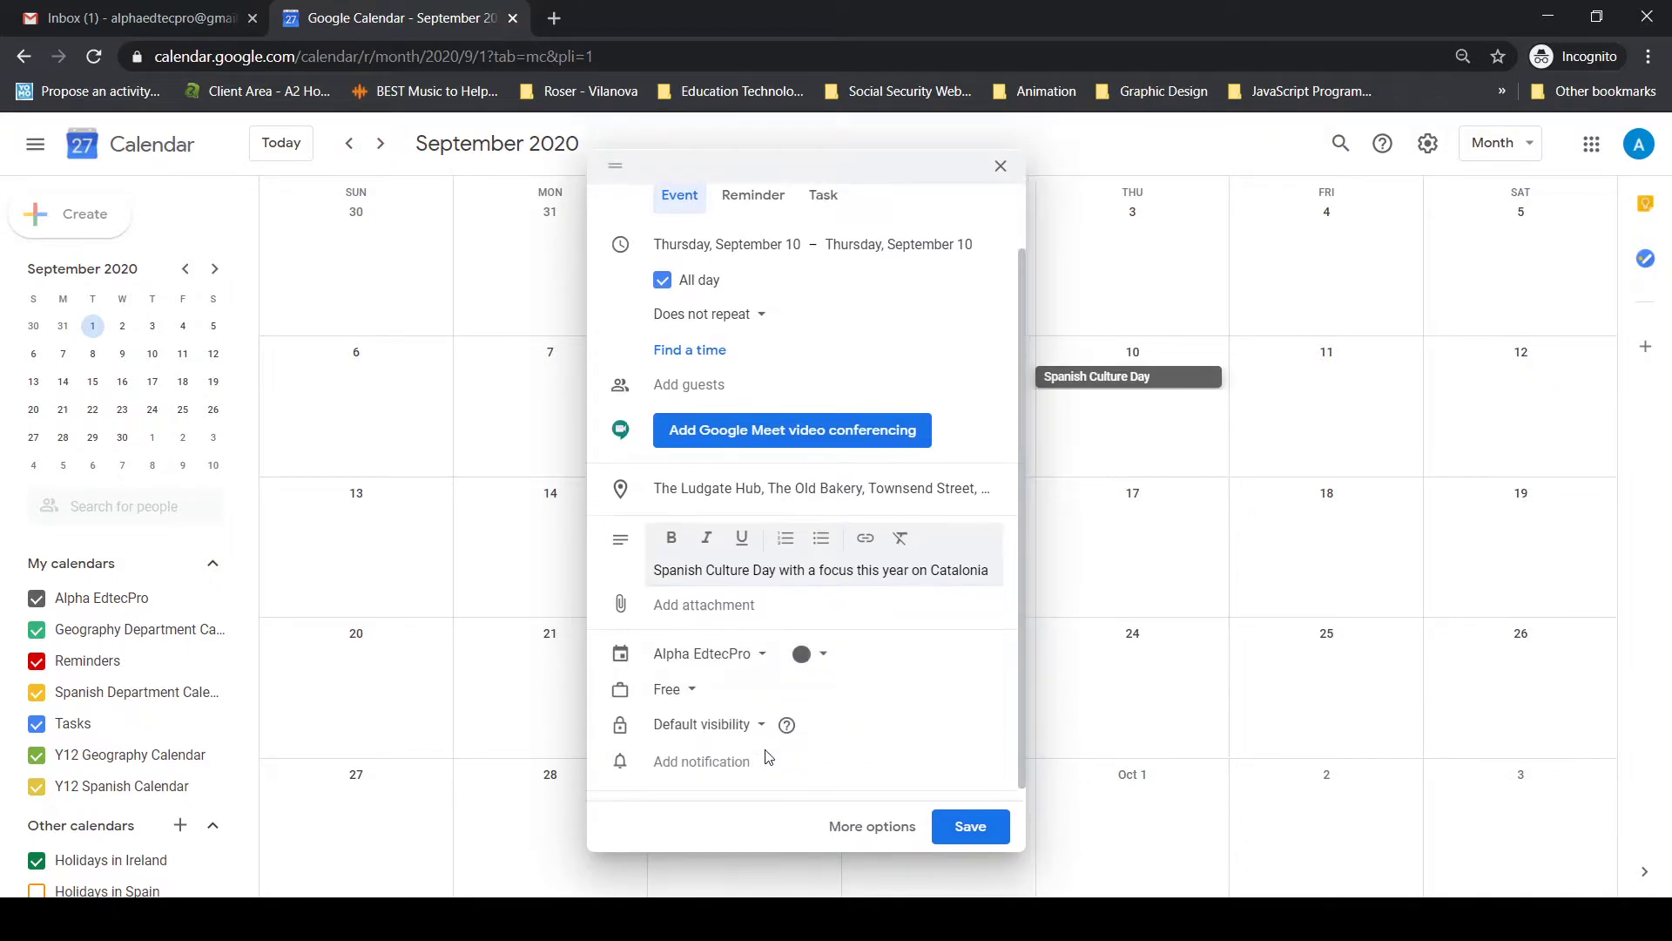
{"action": "left_click", "coordinate": [765, 658]}
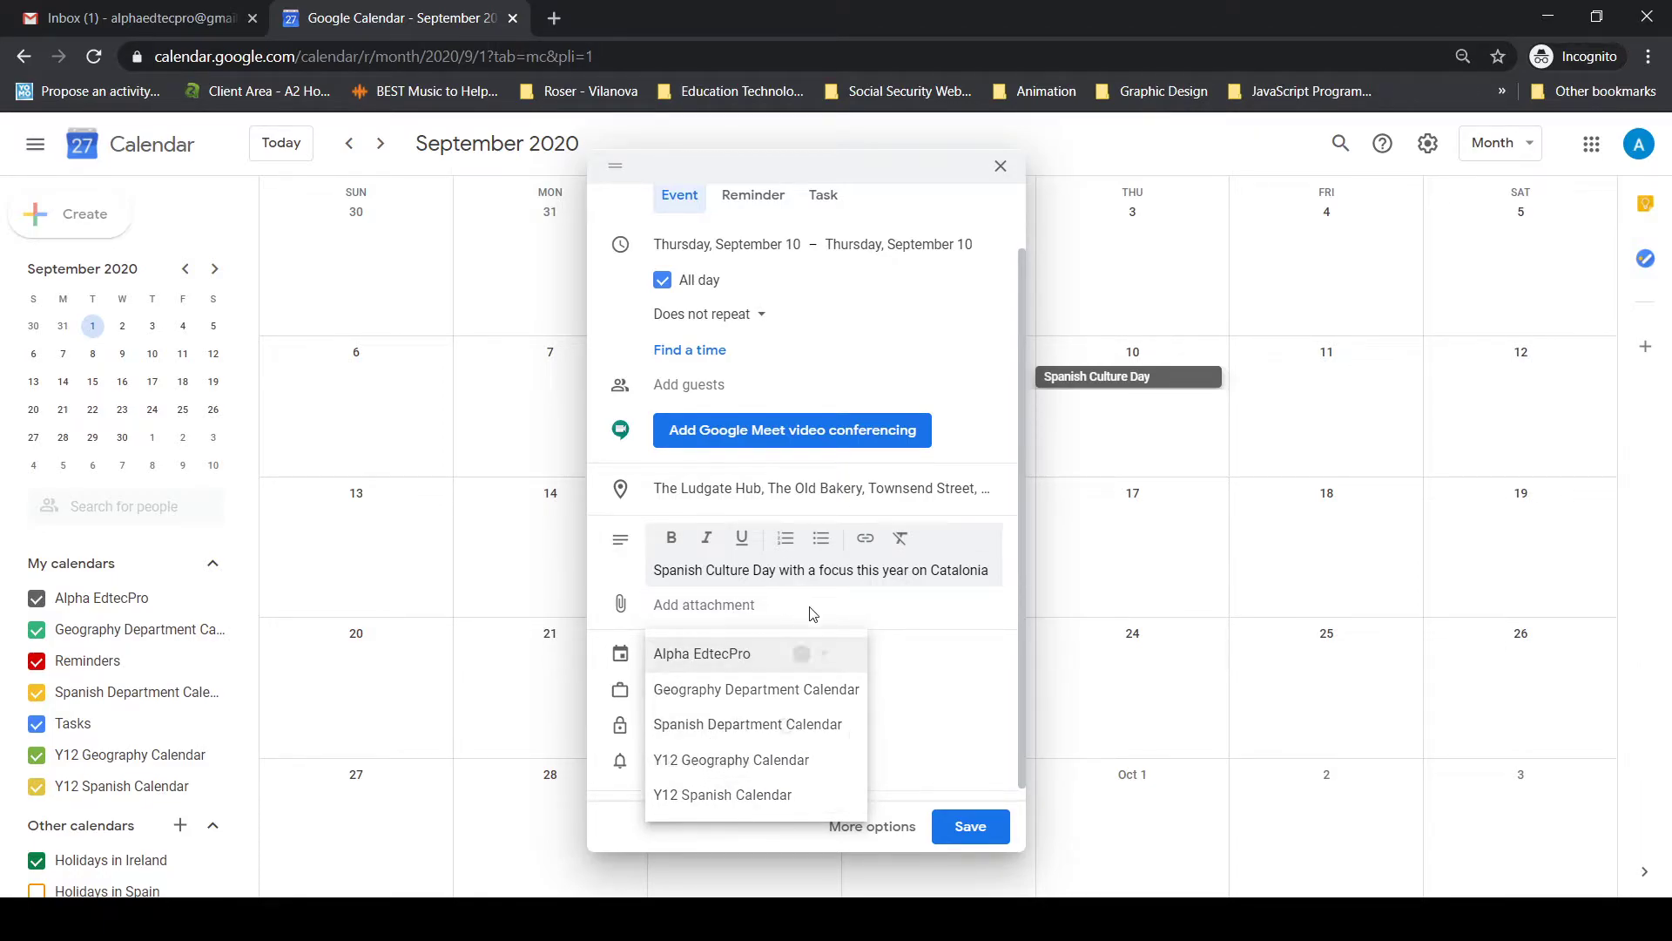
{"action": "left_click", "coordinate": [776, 616]}
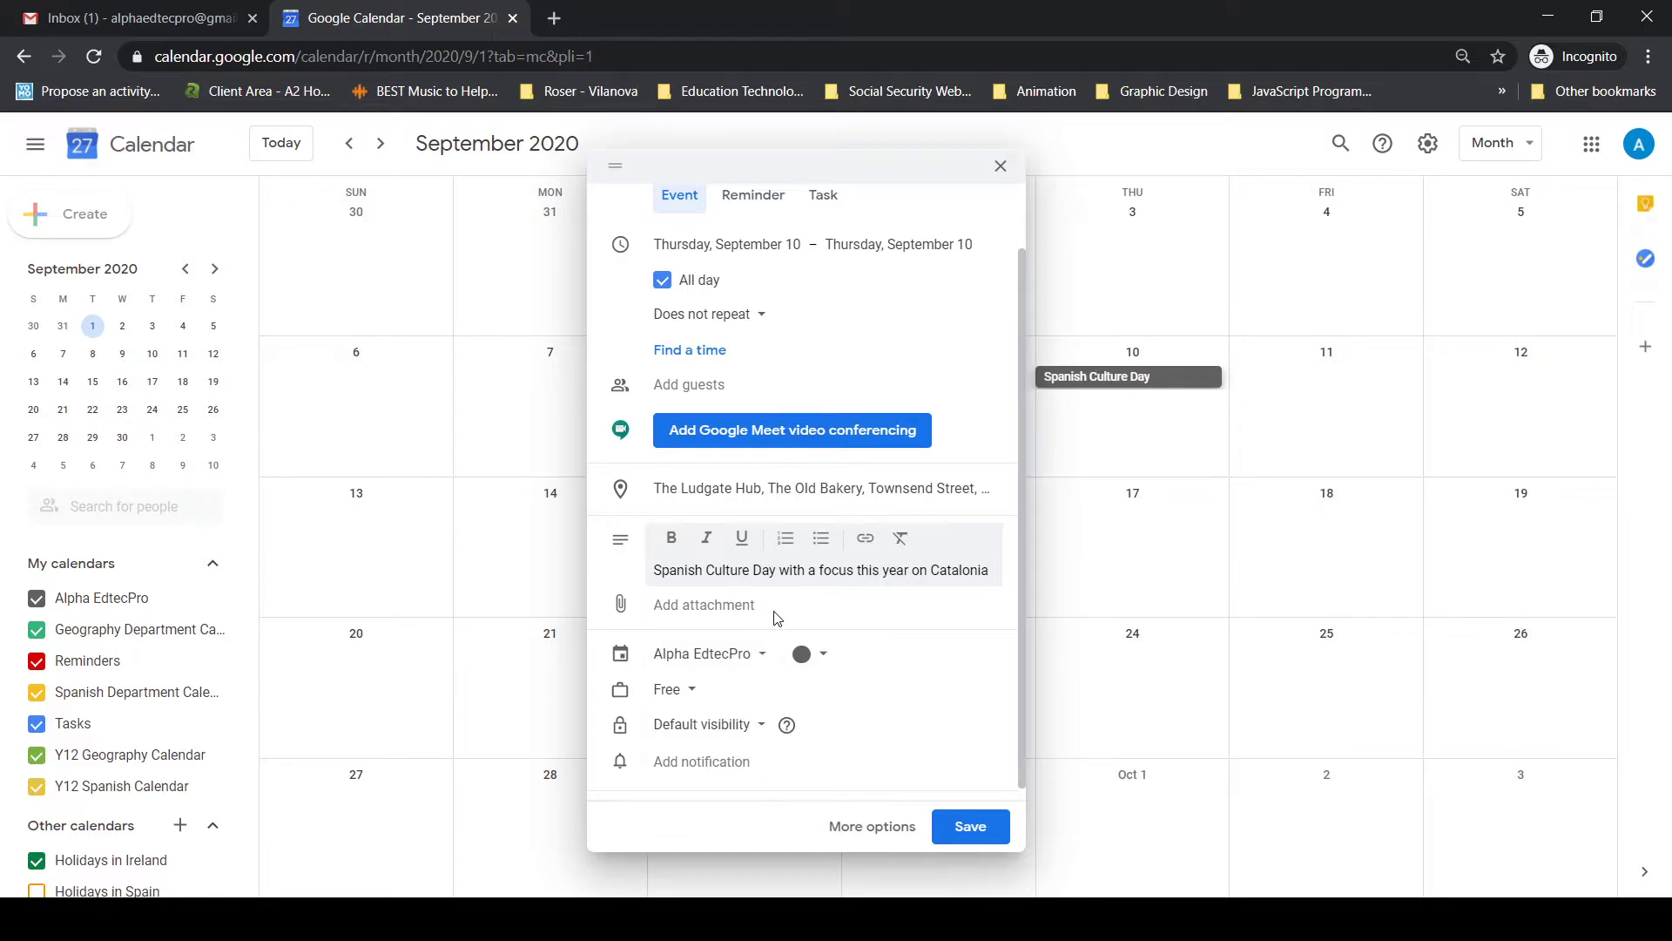
{"action": "left_click", "coordinate": [694, 692]}
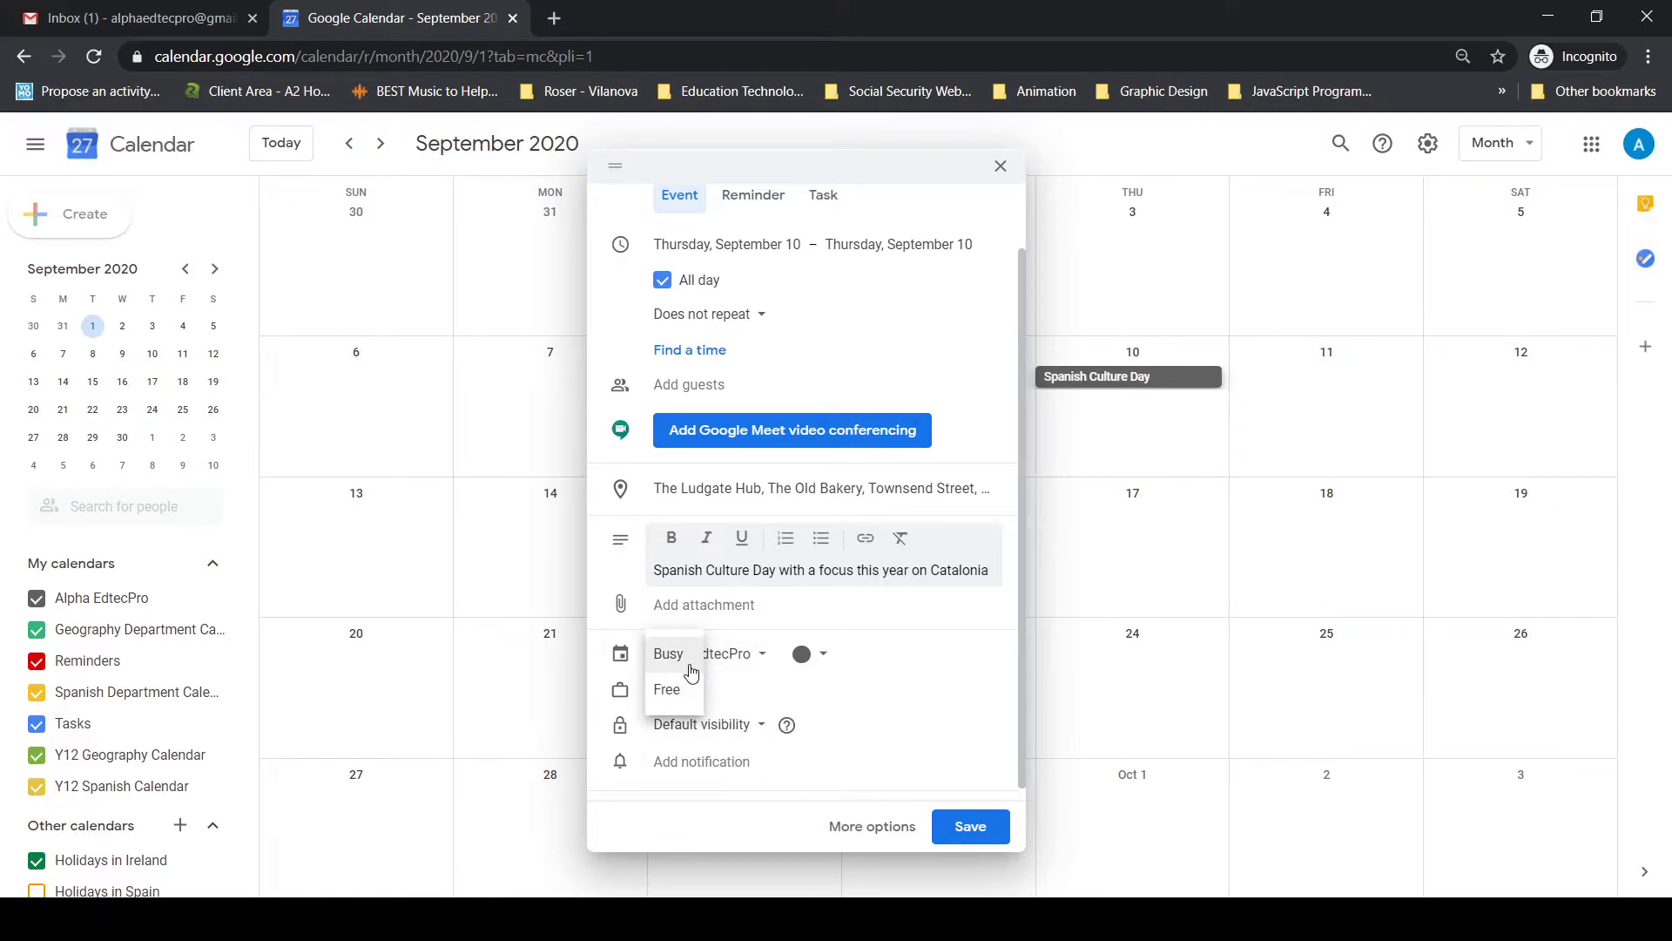
{"action": "left_click", "coordinate": [692, 672]}
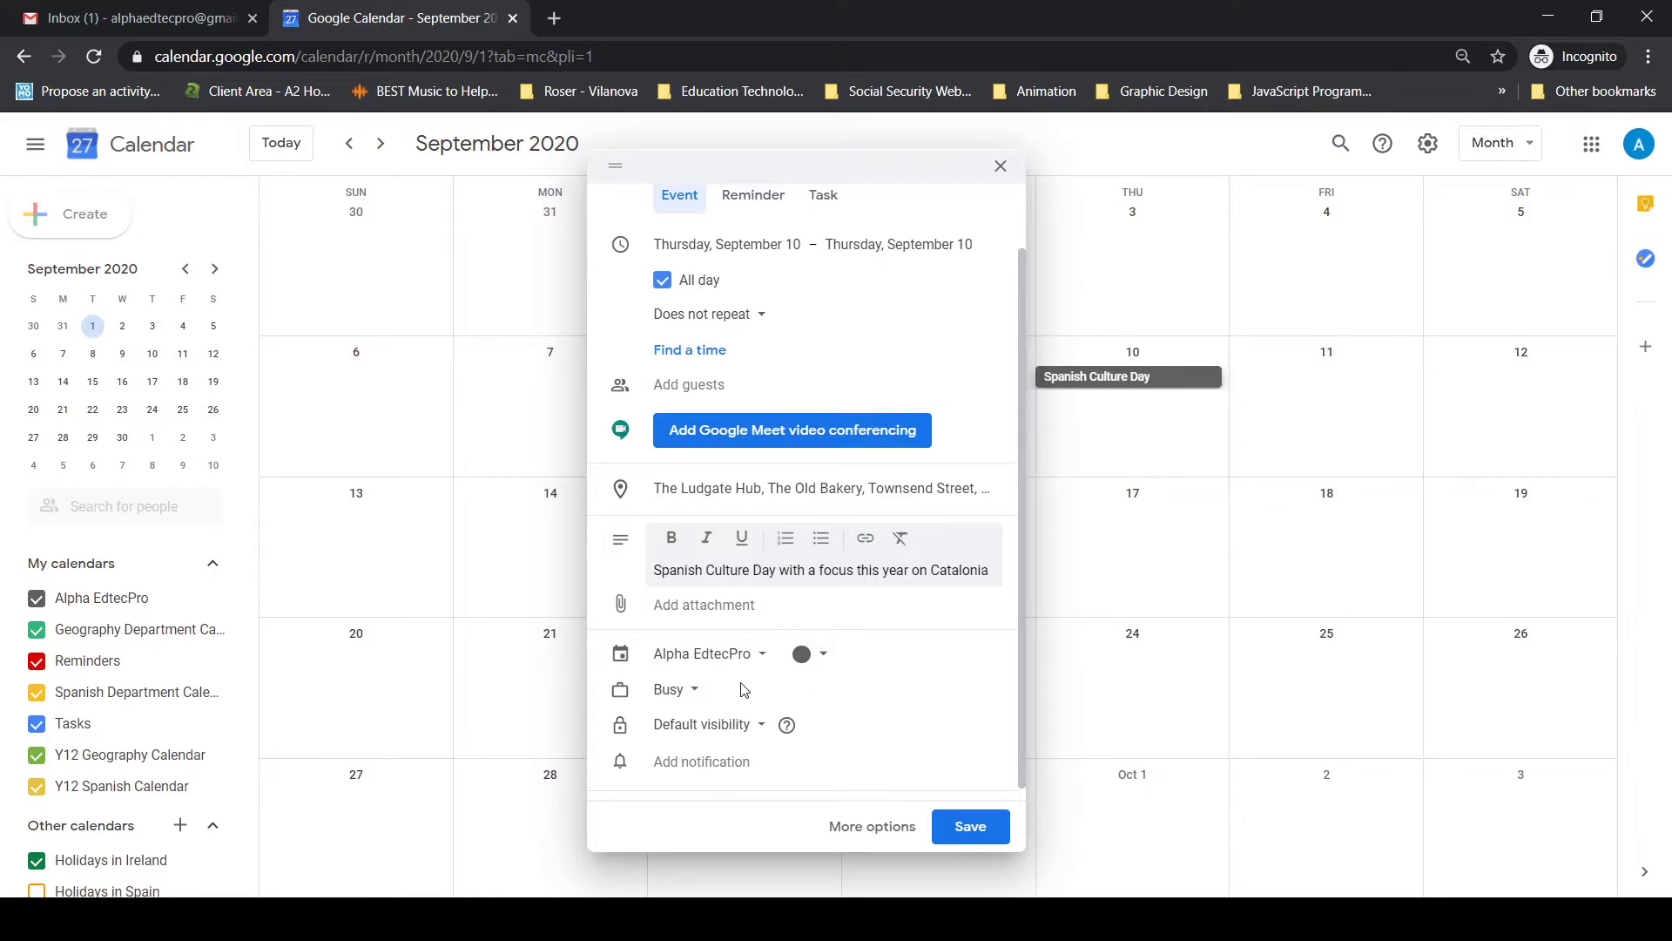
Step: Keep the default visibility, add a notification for the day before at 9am and save the event
{"action": "left_click", "coordinate": [762, 732]}
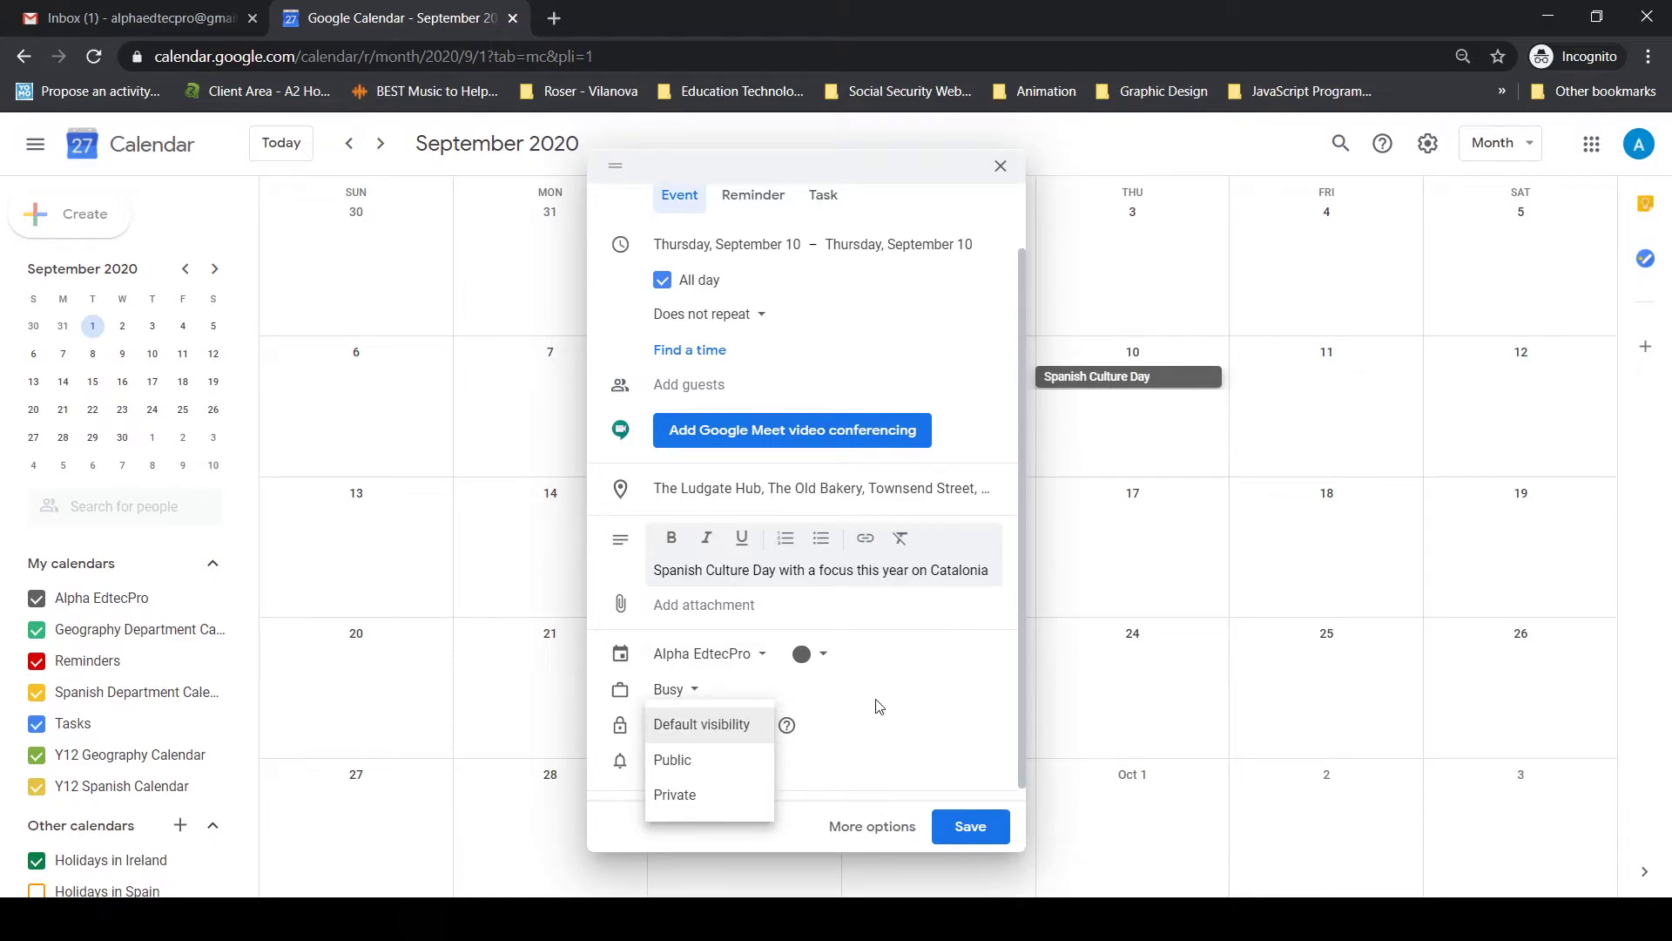
{"action": "left_click", "coordinate": [941, 699]}
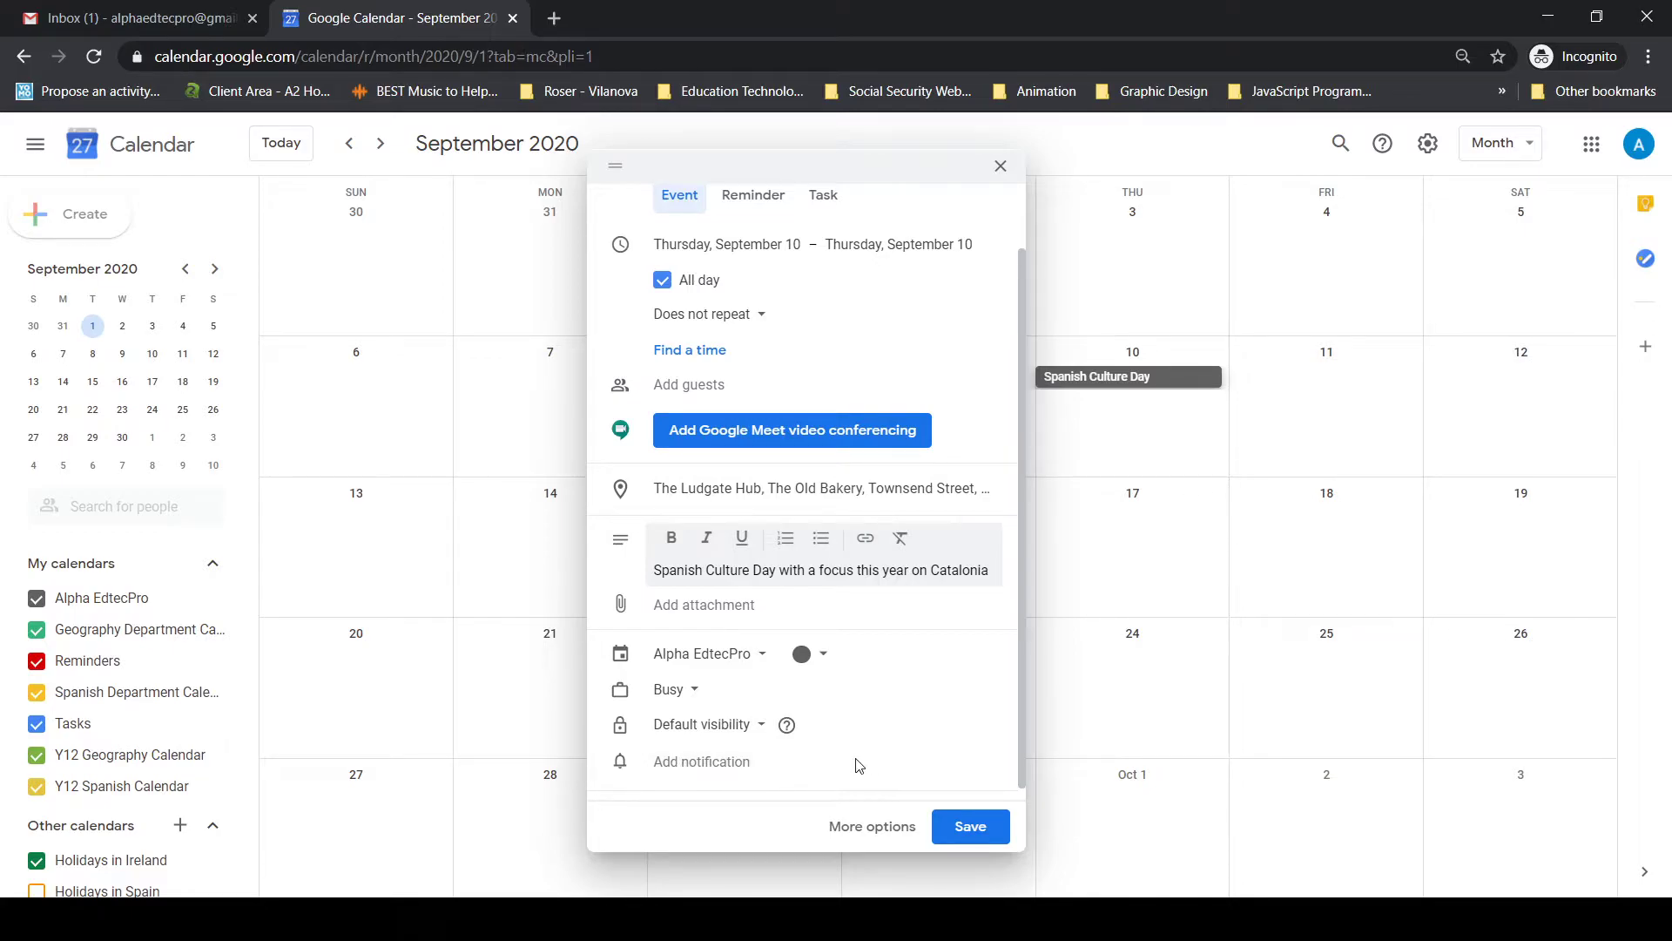
{"action": "left_click", "coordinate": [716, 765]}
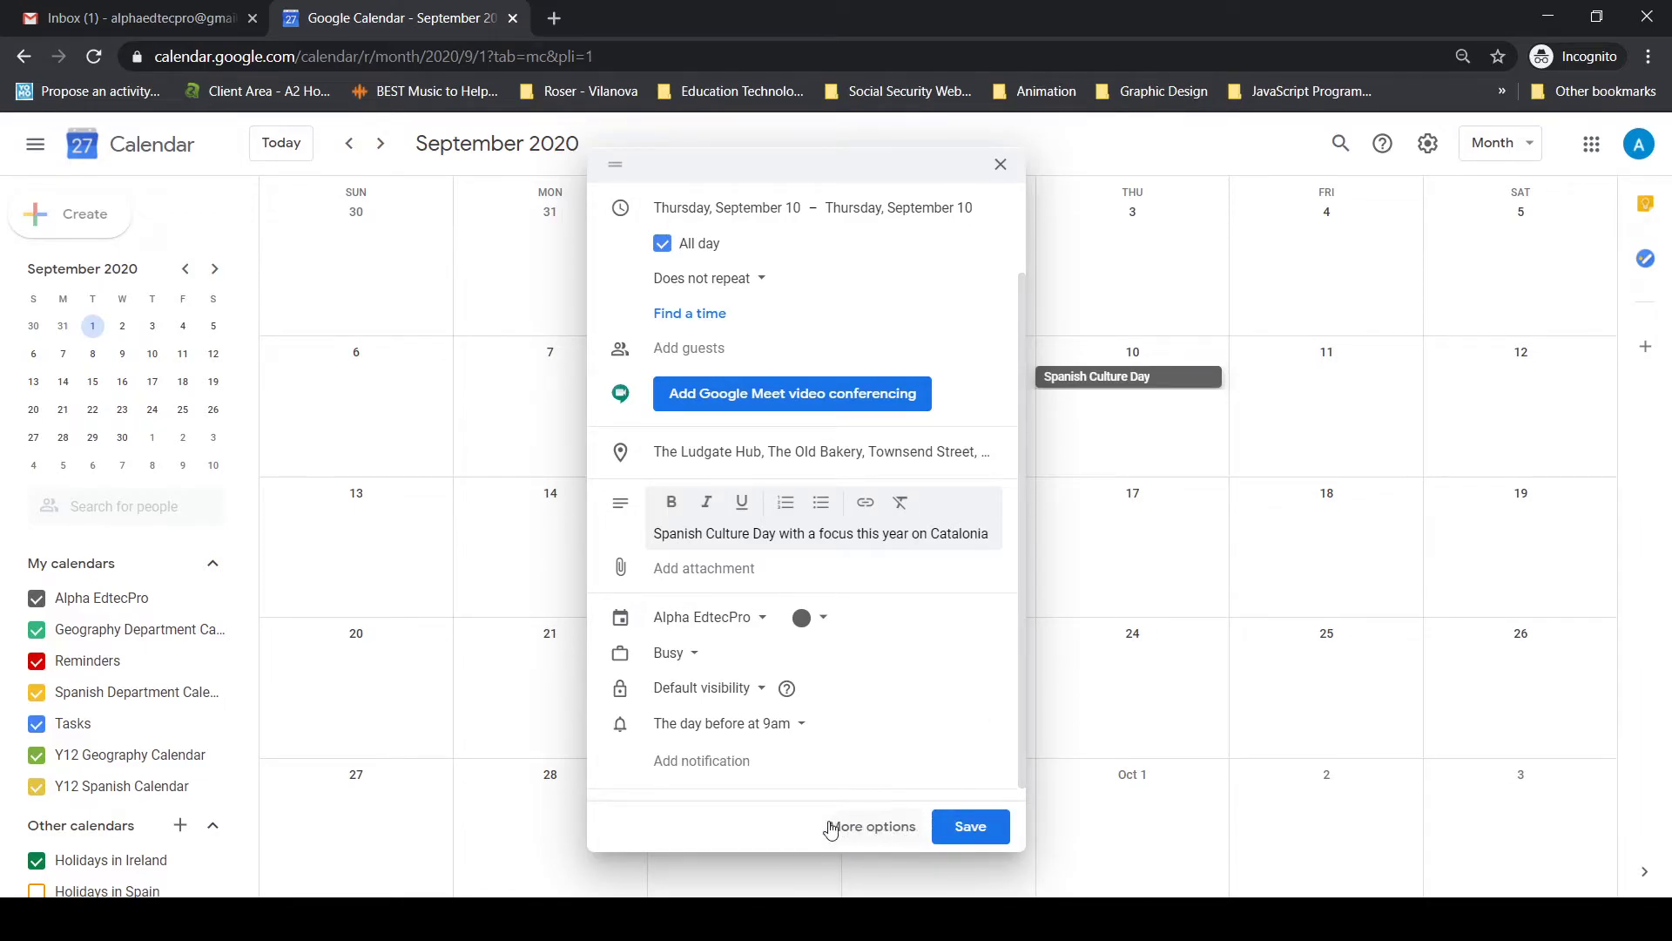
{"action": "left_click", "coordinate": [967, 829]}
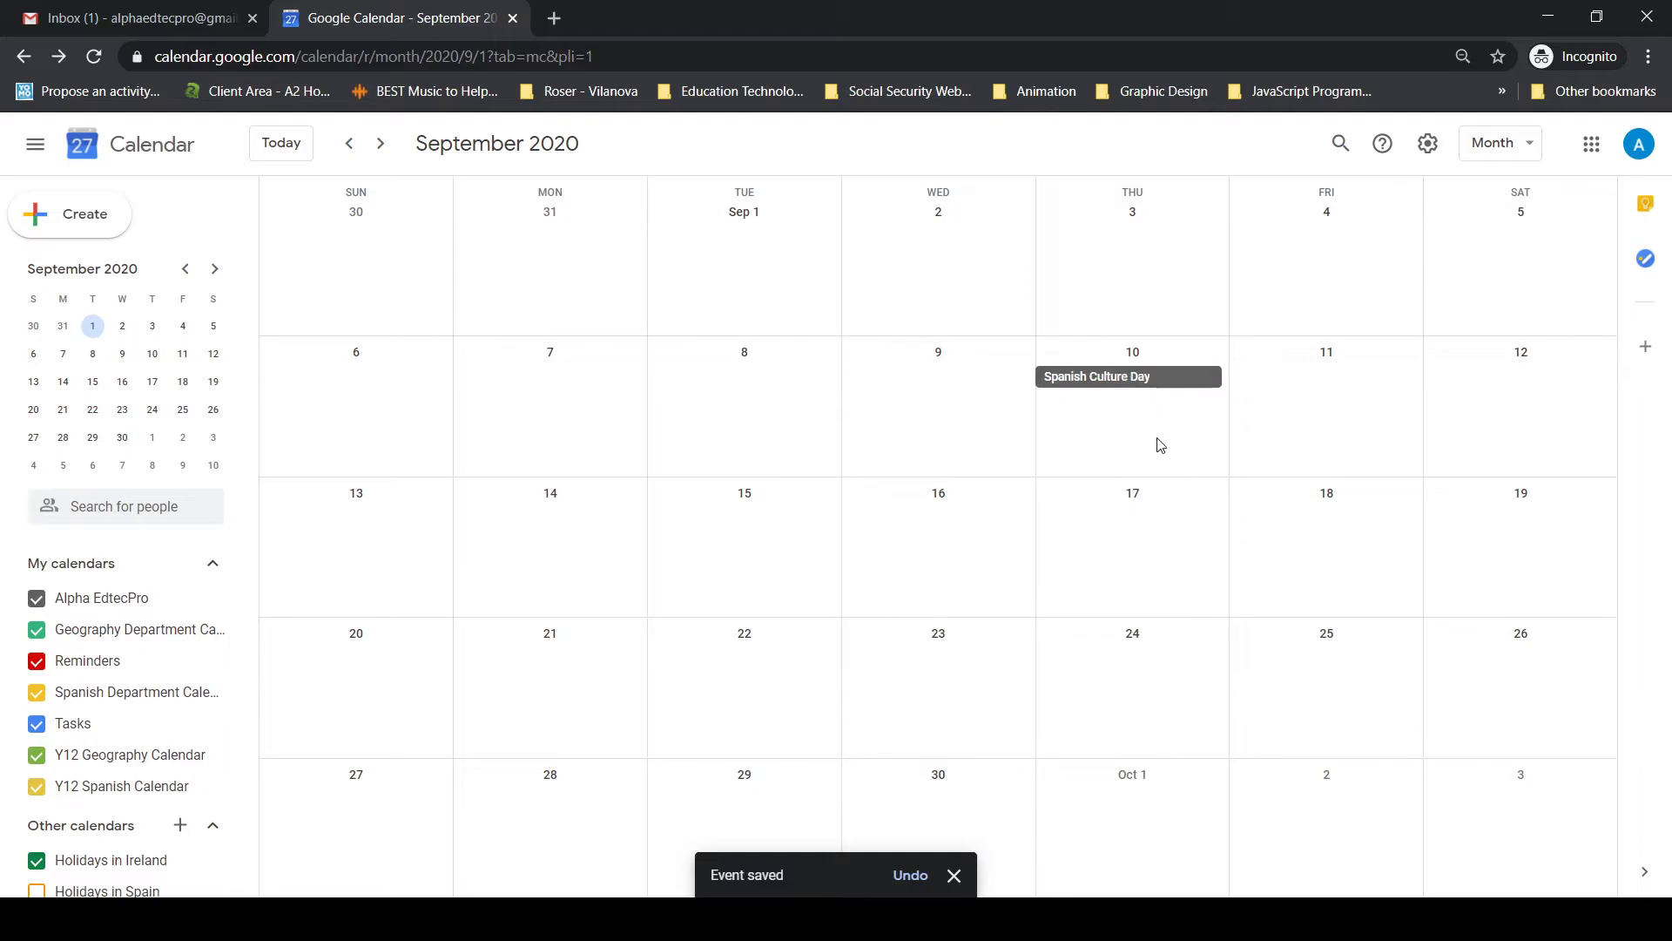
Step: Review the saved Spanish Culture Day event in its full editing page and close it without changes
{"action": "left_click", "coordinate": [1161, 384]}
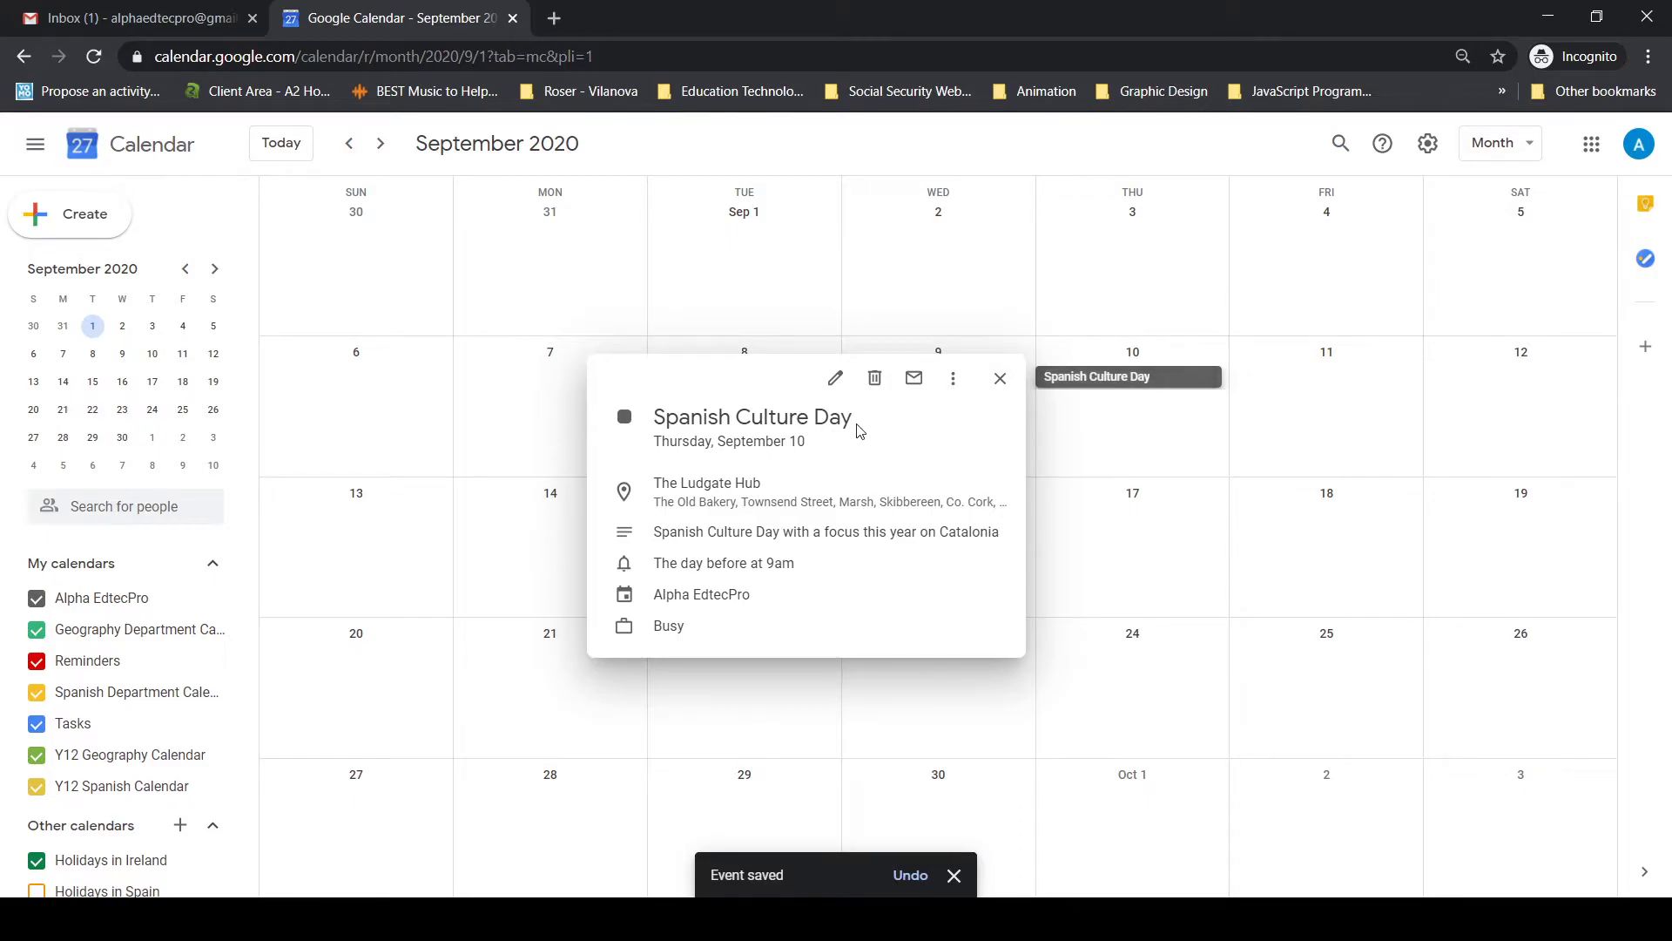
{"action": "left_click", "coordinate": [835, 377]}
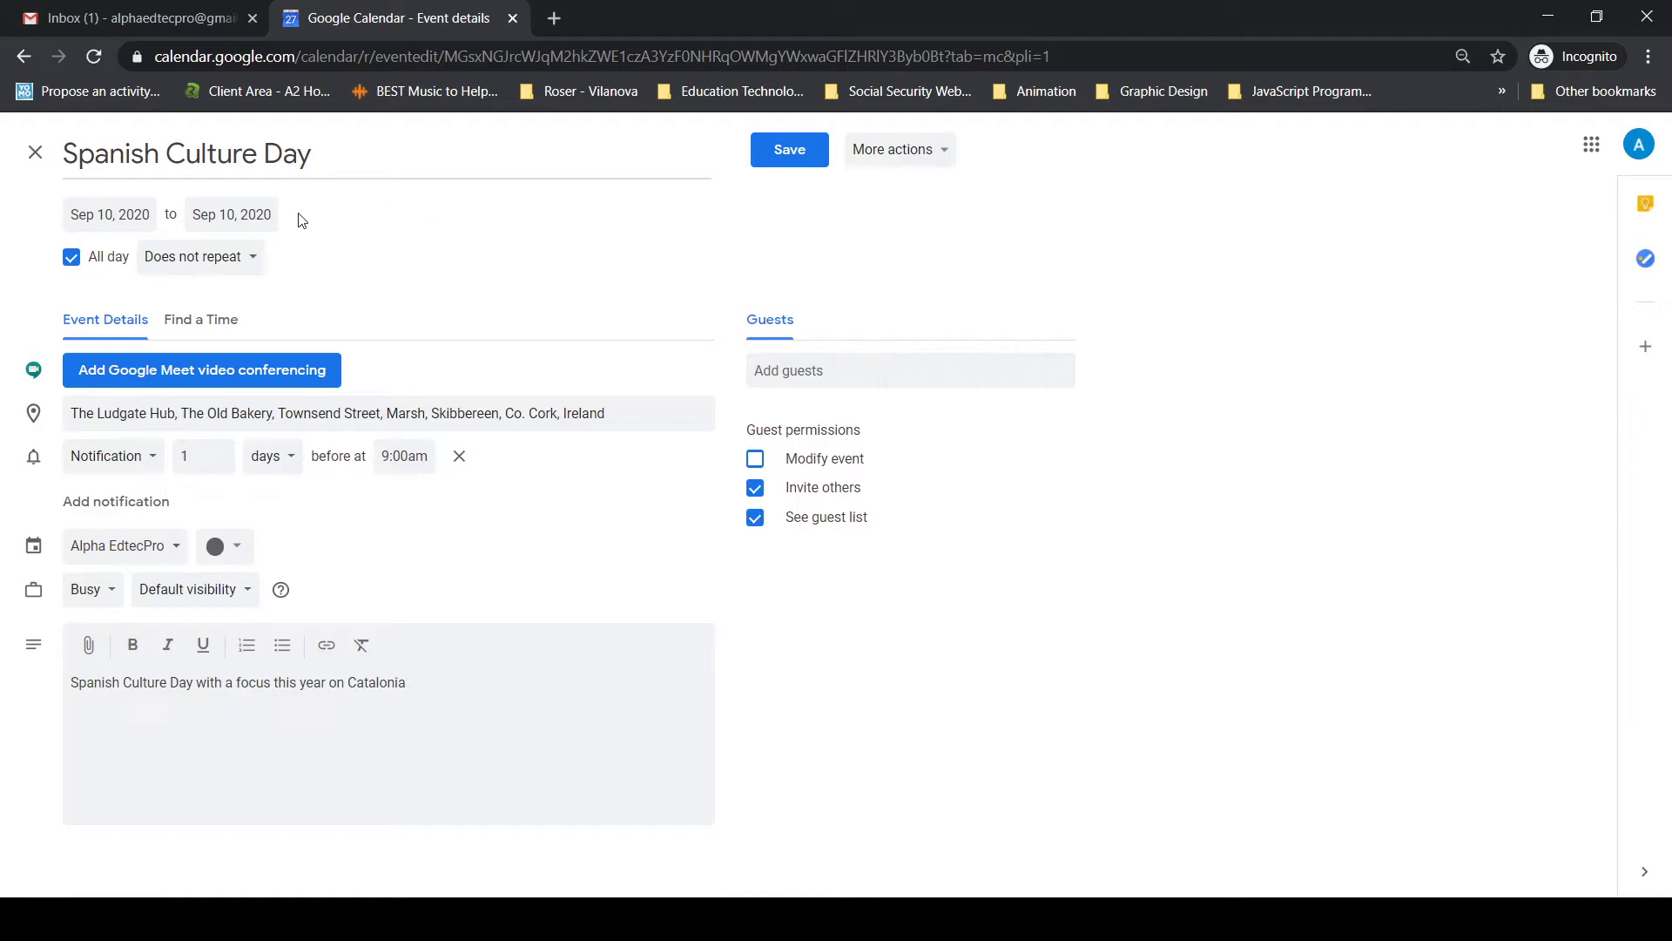
{"action": "left_click", "coordinate": [35, 153]}
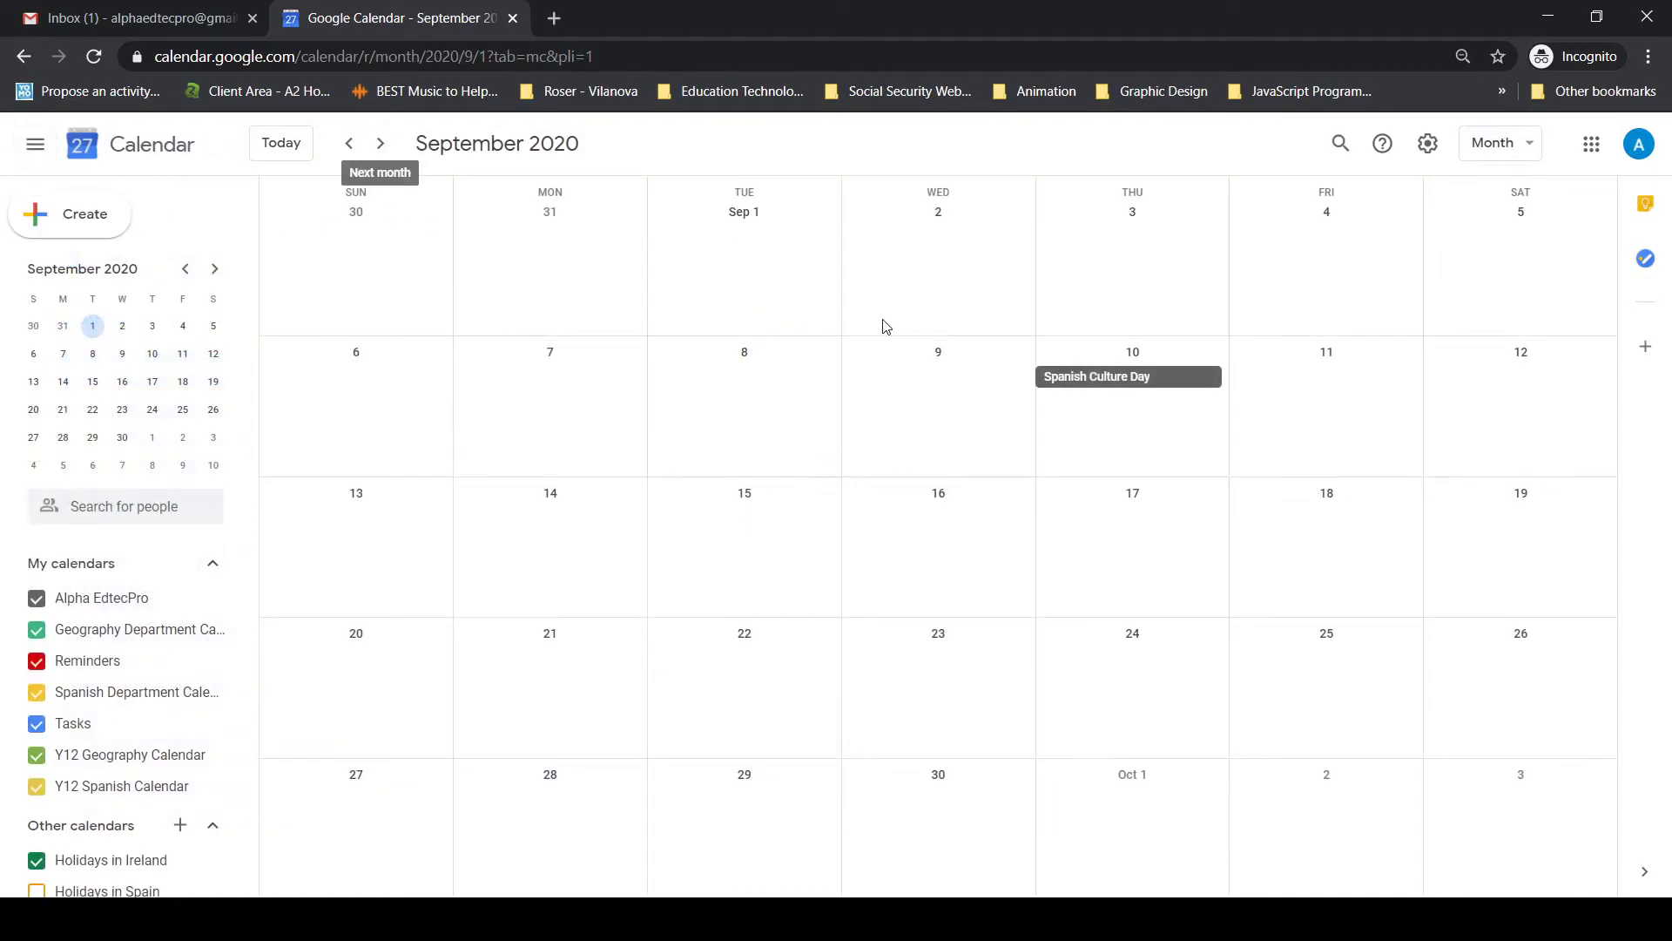
Step: Examine the additional actions for the Spanish Culture Day event, including the HTML code and link for publishing it
{"action": "left_click", "coordinate": [1184, 386]}
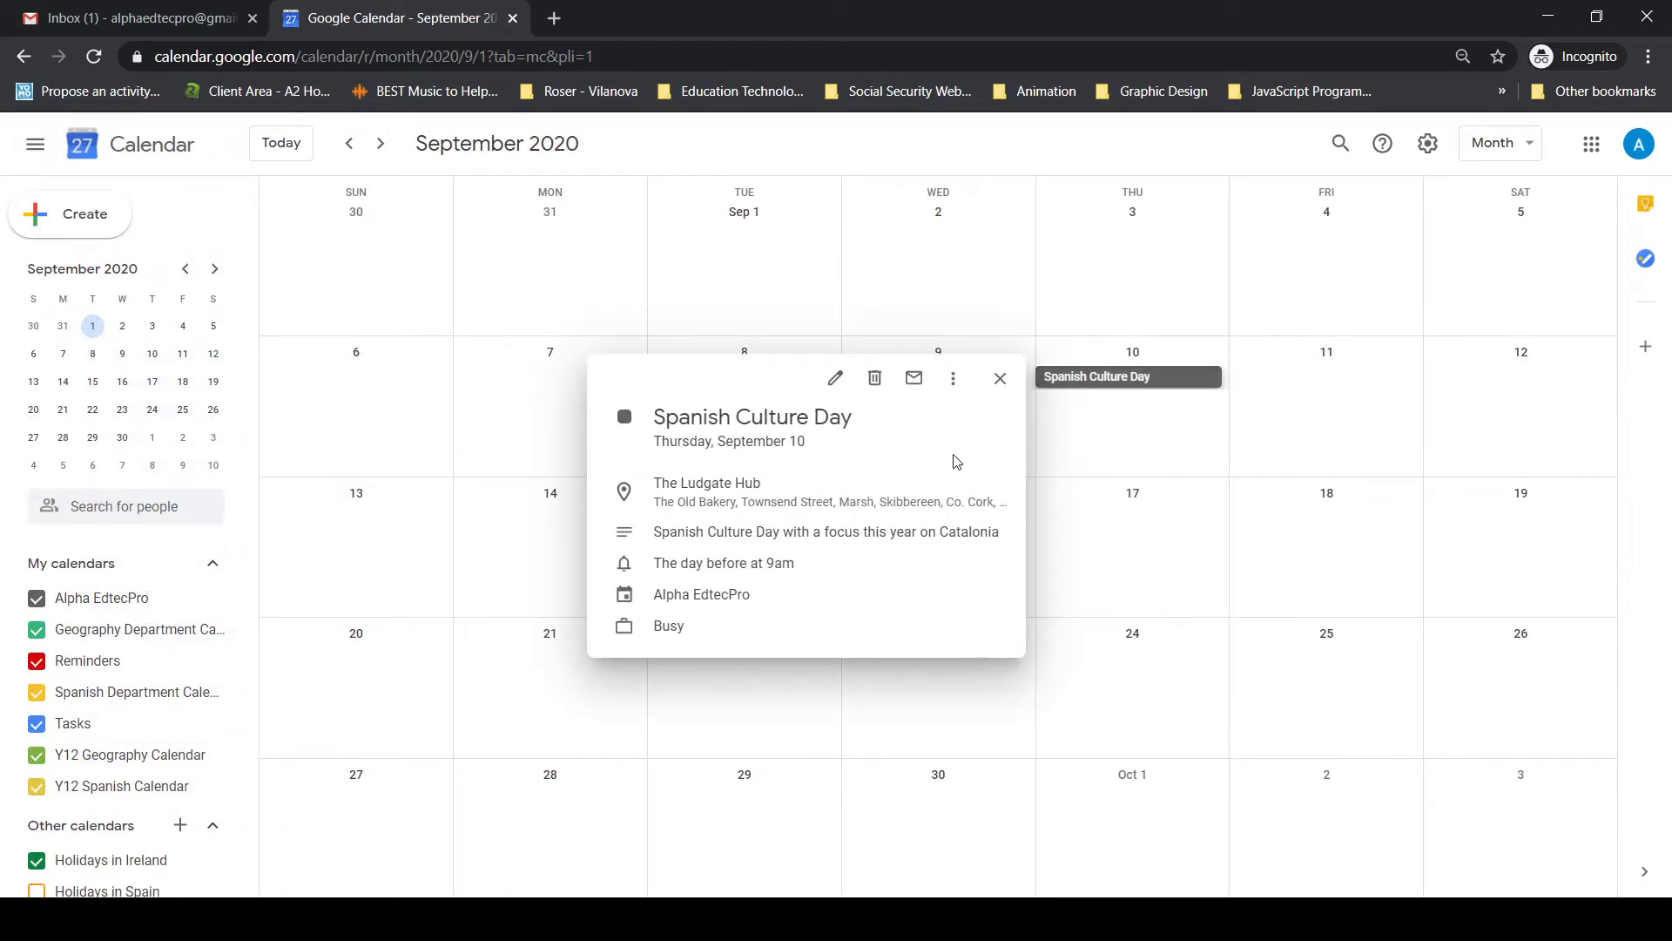
{"action": "left_click", "coordinate": [953, 394]}
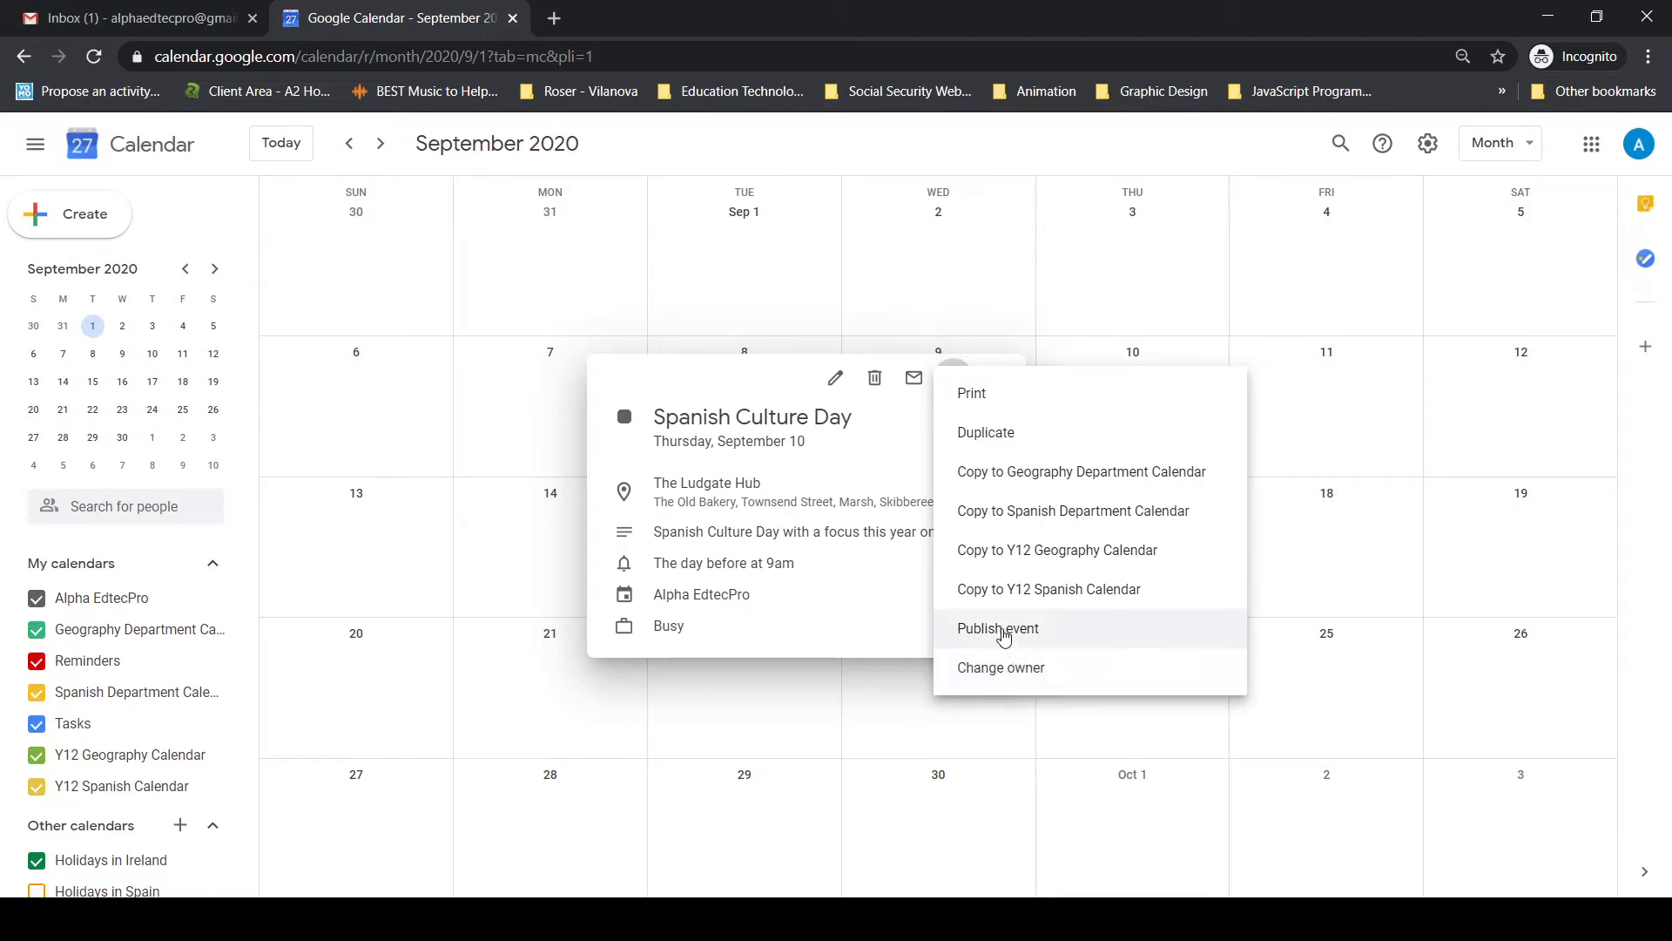
{"action": "left_click", "coordinate": [1016, 641]}
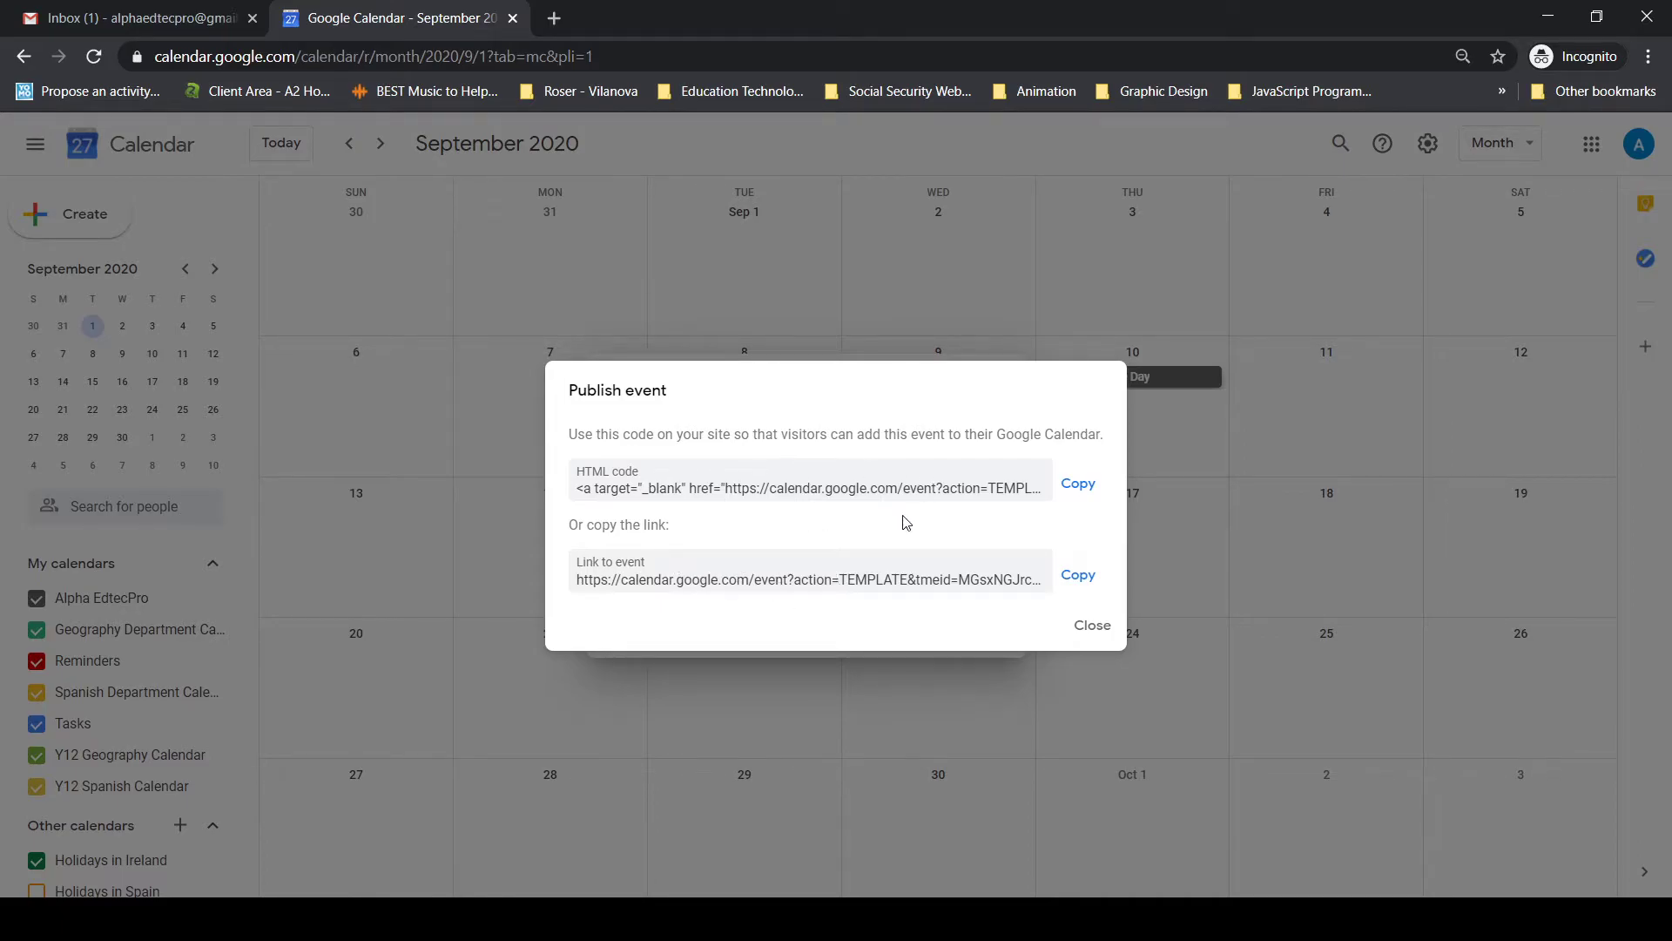
{"action": "left_click", "coordinate": [1091, 626]}
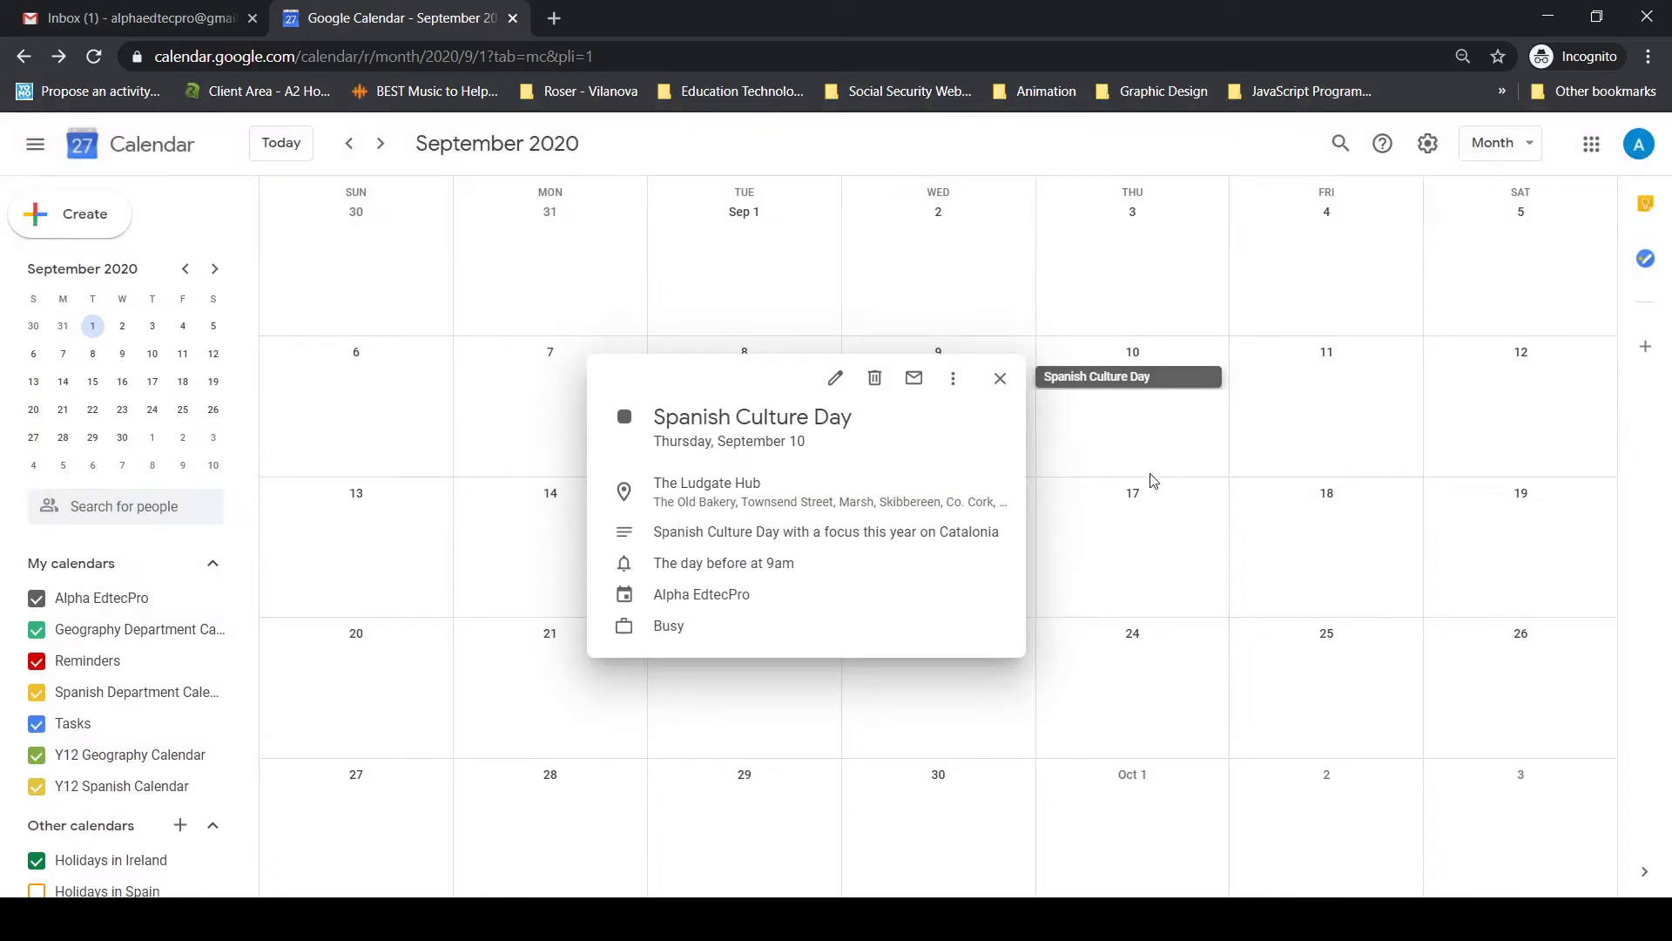
{"action": "left_click", "coordinate": [953, 378]}
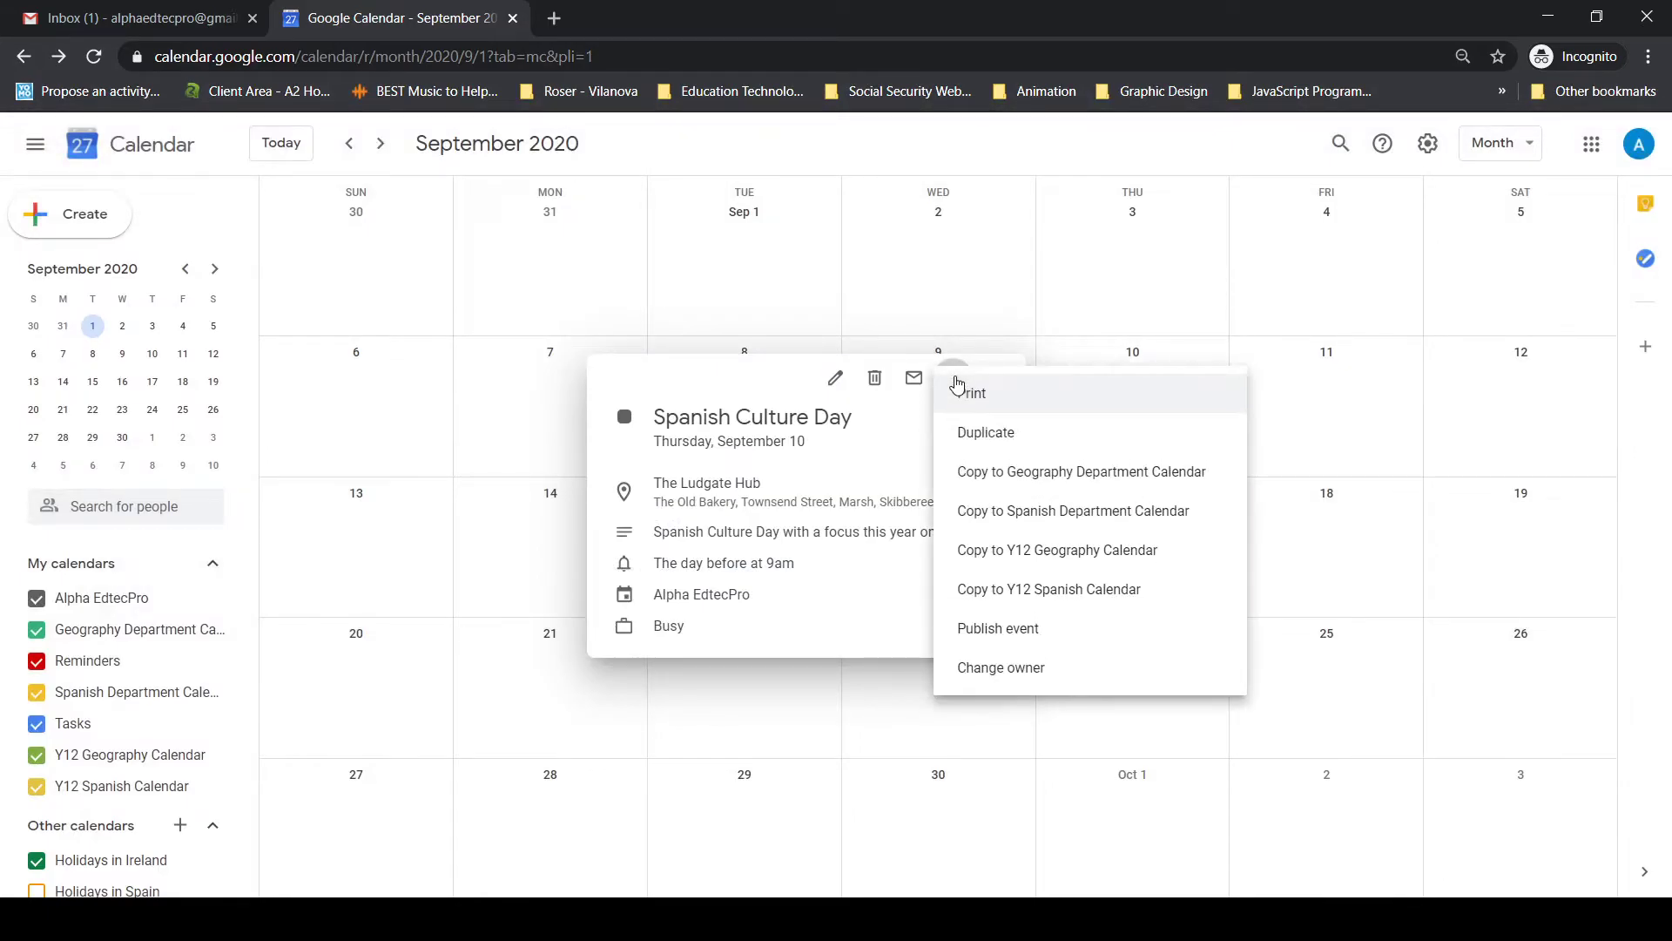
{"action": "left_click", "coordinate": [834, 380]}
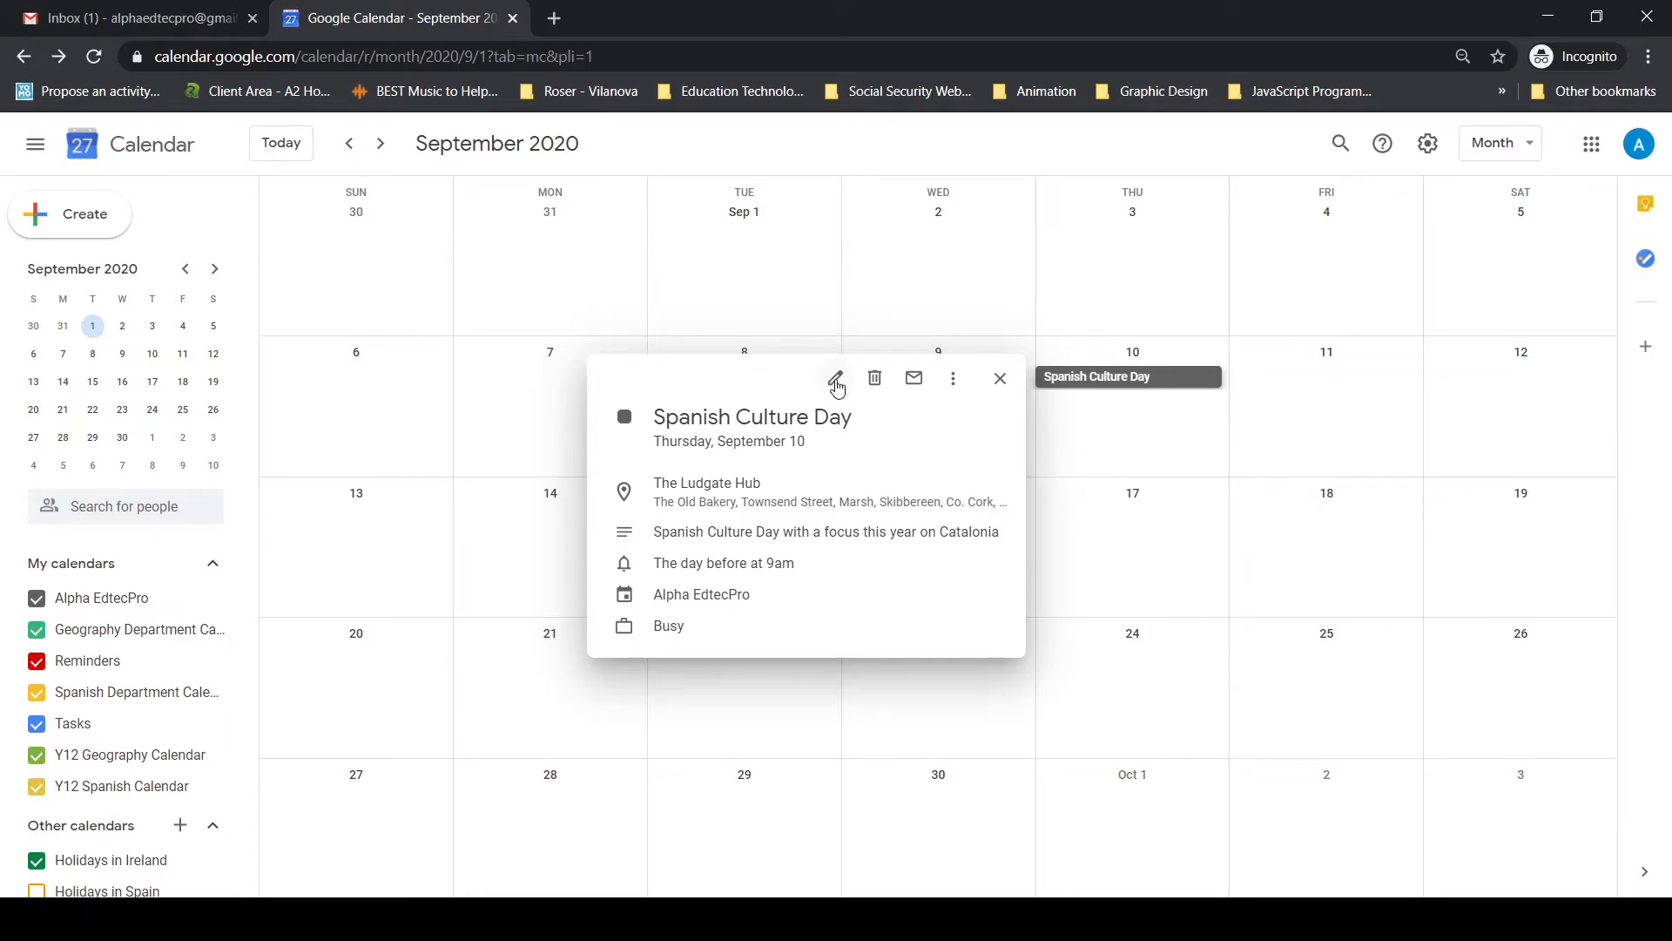
Step: Copy the Spanish Culture Day event to the Spanish Department Calendar and save the copy
{"action": "left_click", "coordinate": [836, 386]}
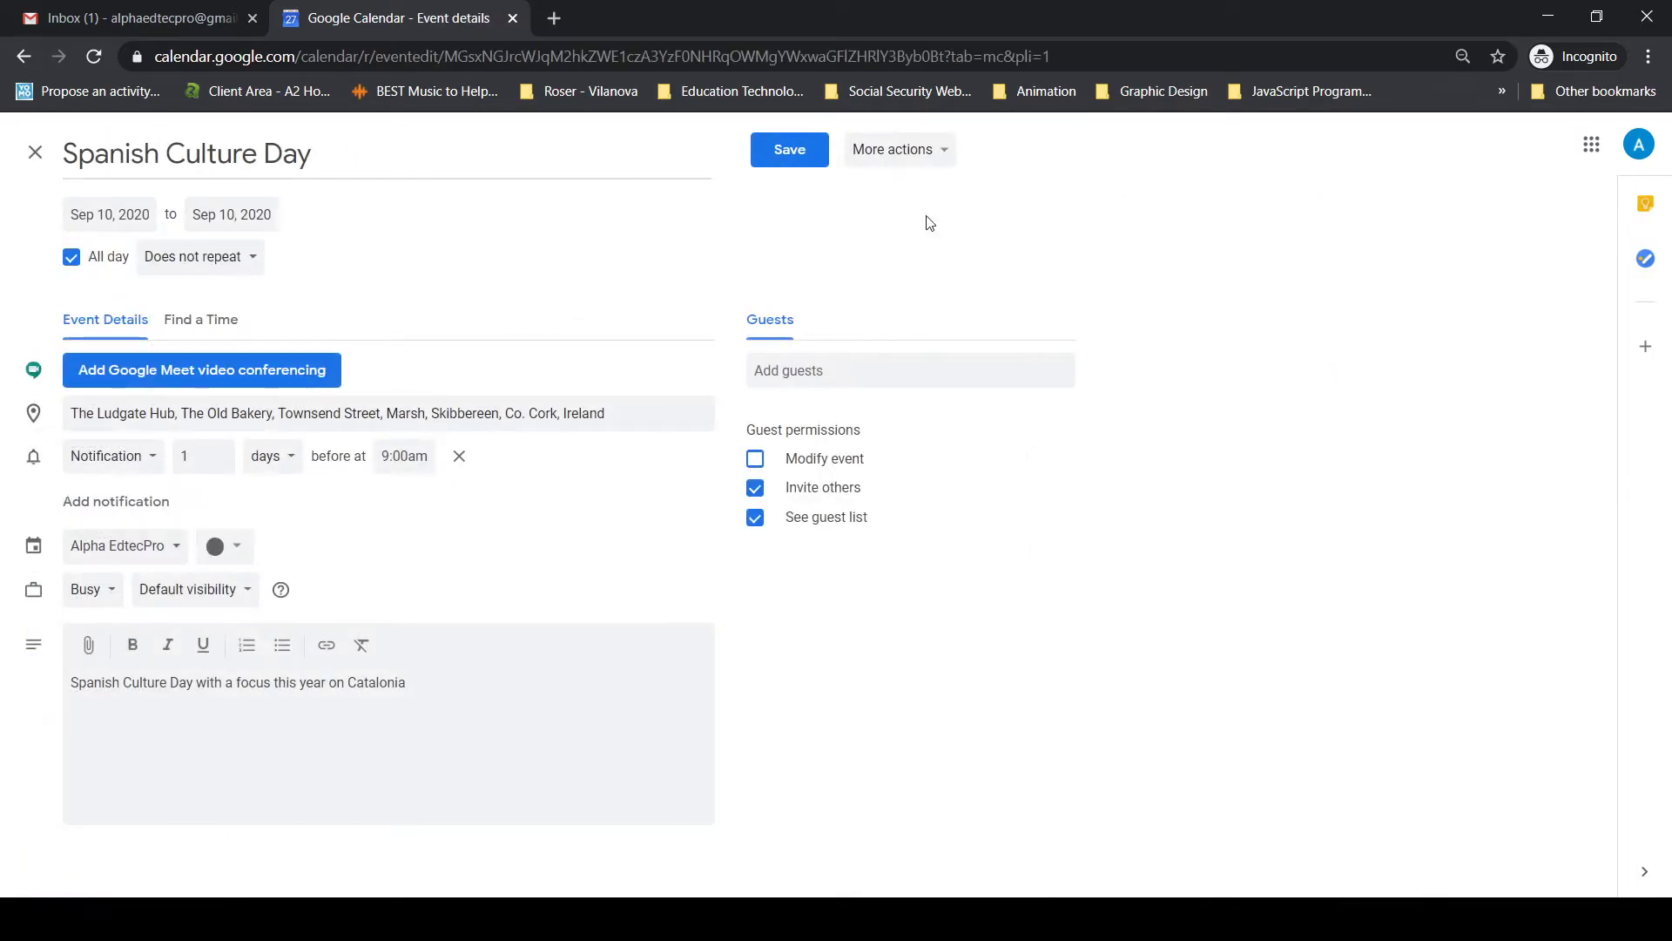
{"action": "left_click", "coordinate": [944, 156]}
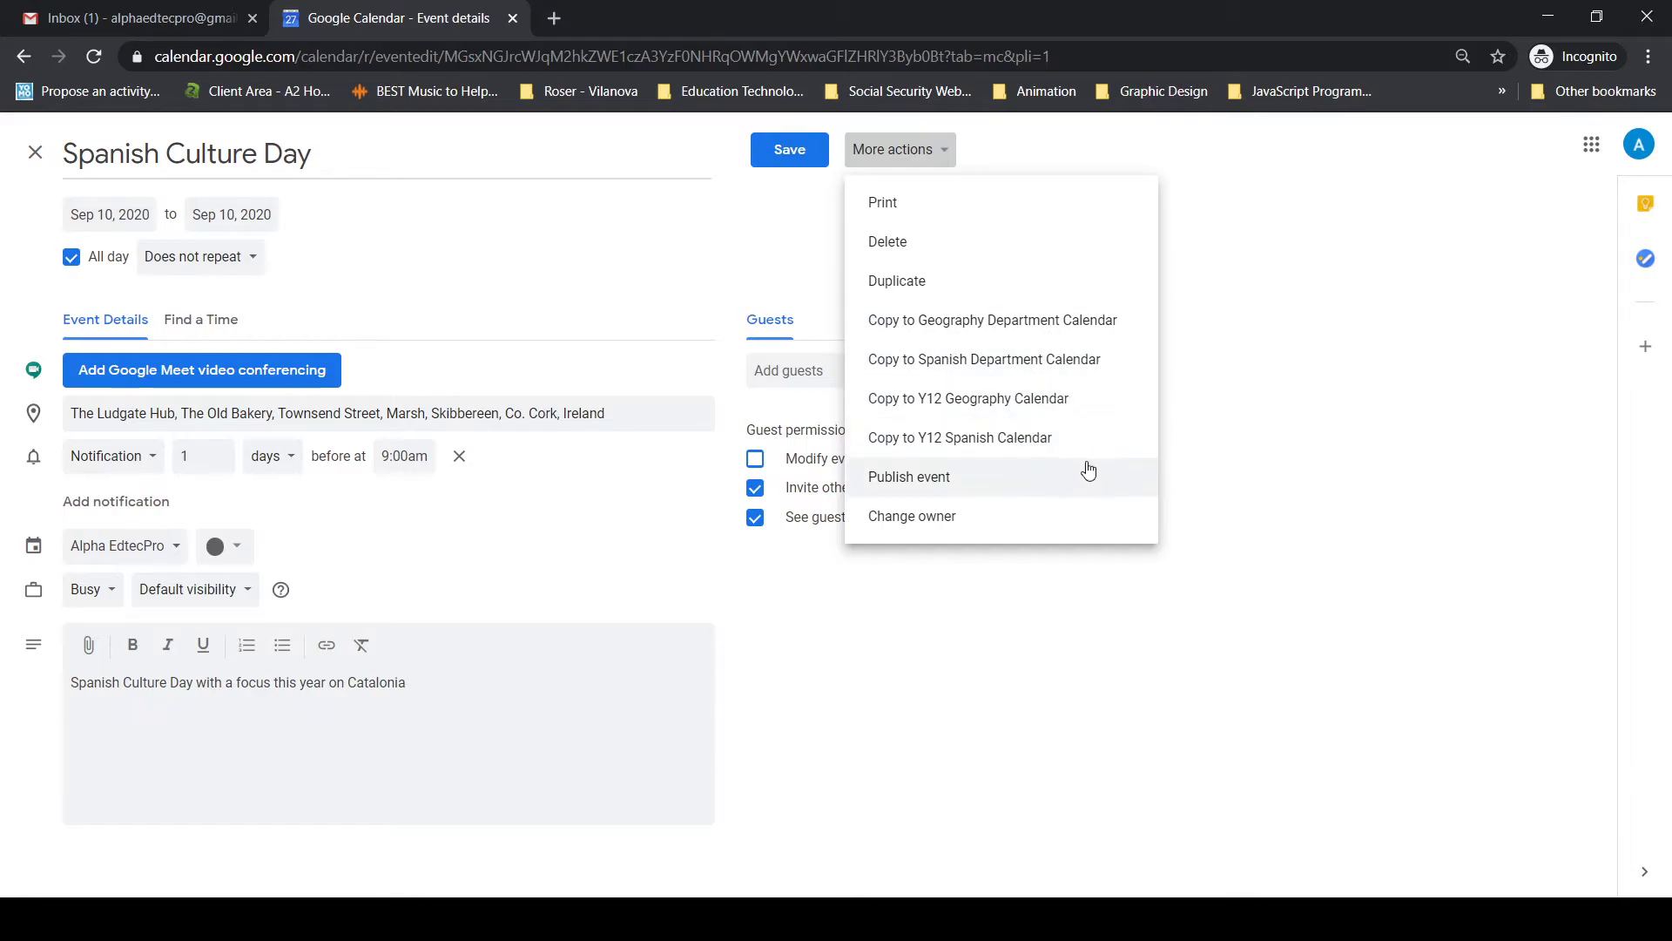
{"action": "left_click", "coordinate": [1002, 365]}
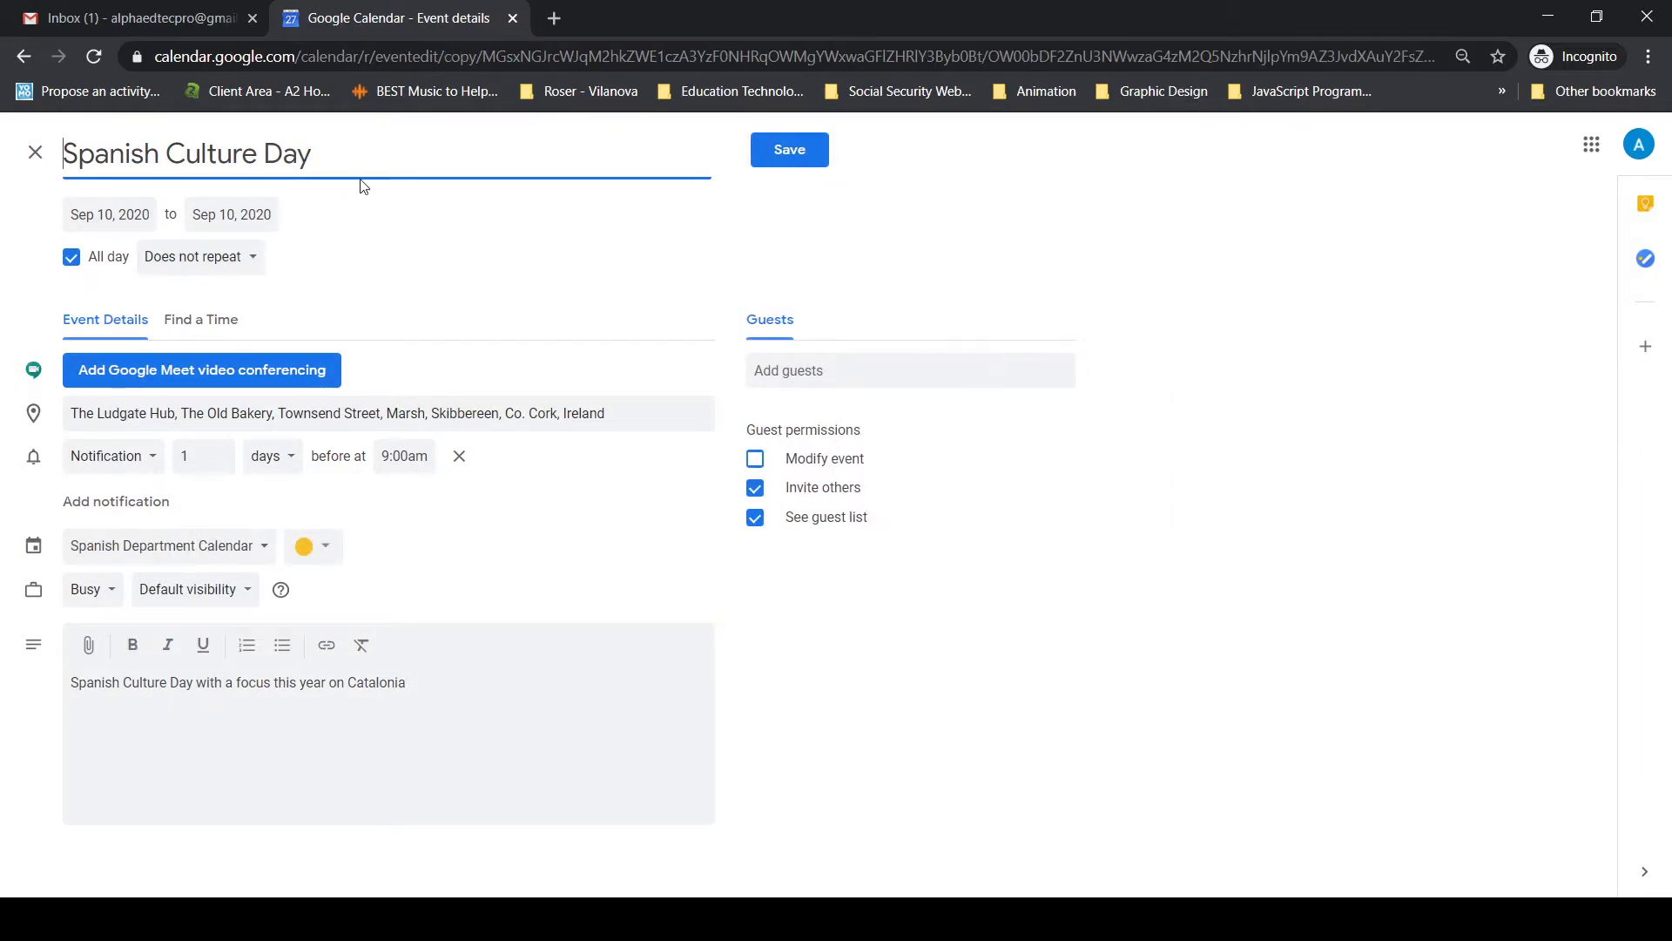
{"action": "left_click", "coordinate": [767, 150]}
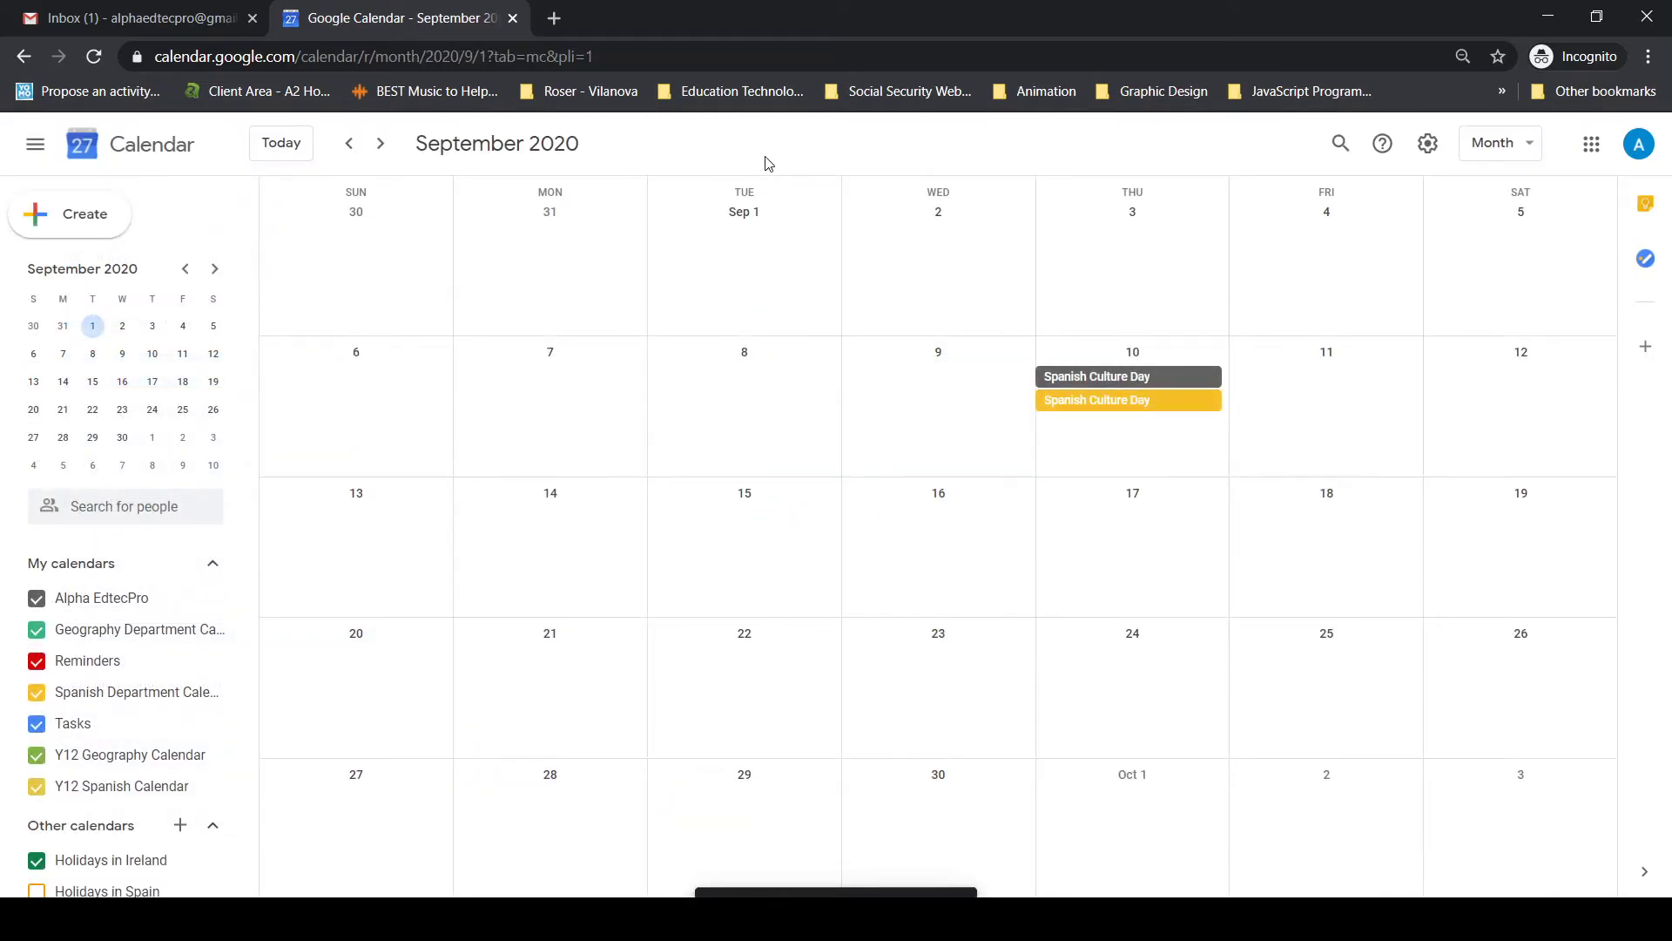
Step: Copy the original Spanish Culture Day event to the Y12 Spanish Calendar and save the copy
{"action": "left_click", "coordinate": [1186, 377]}
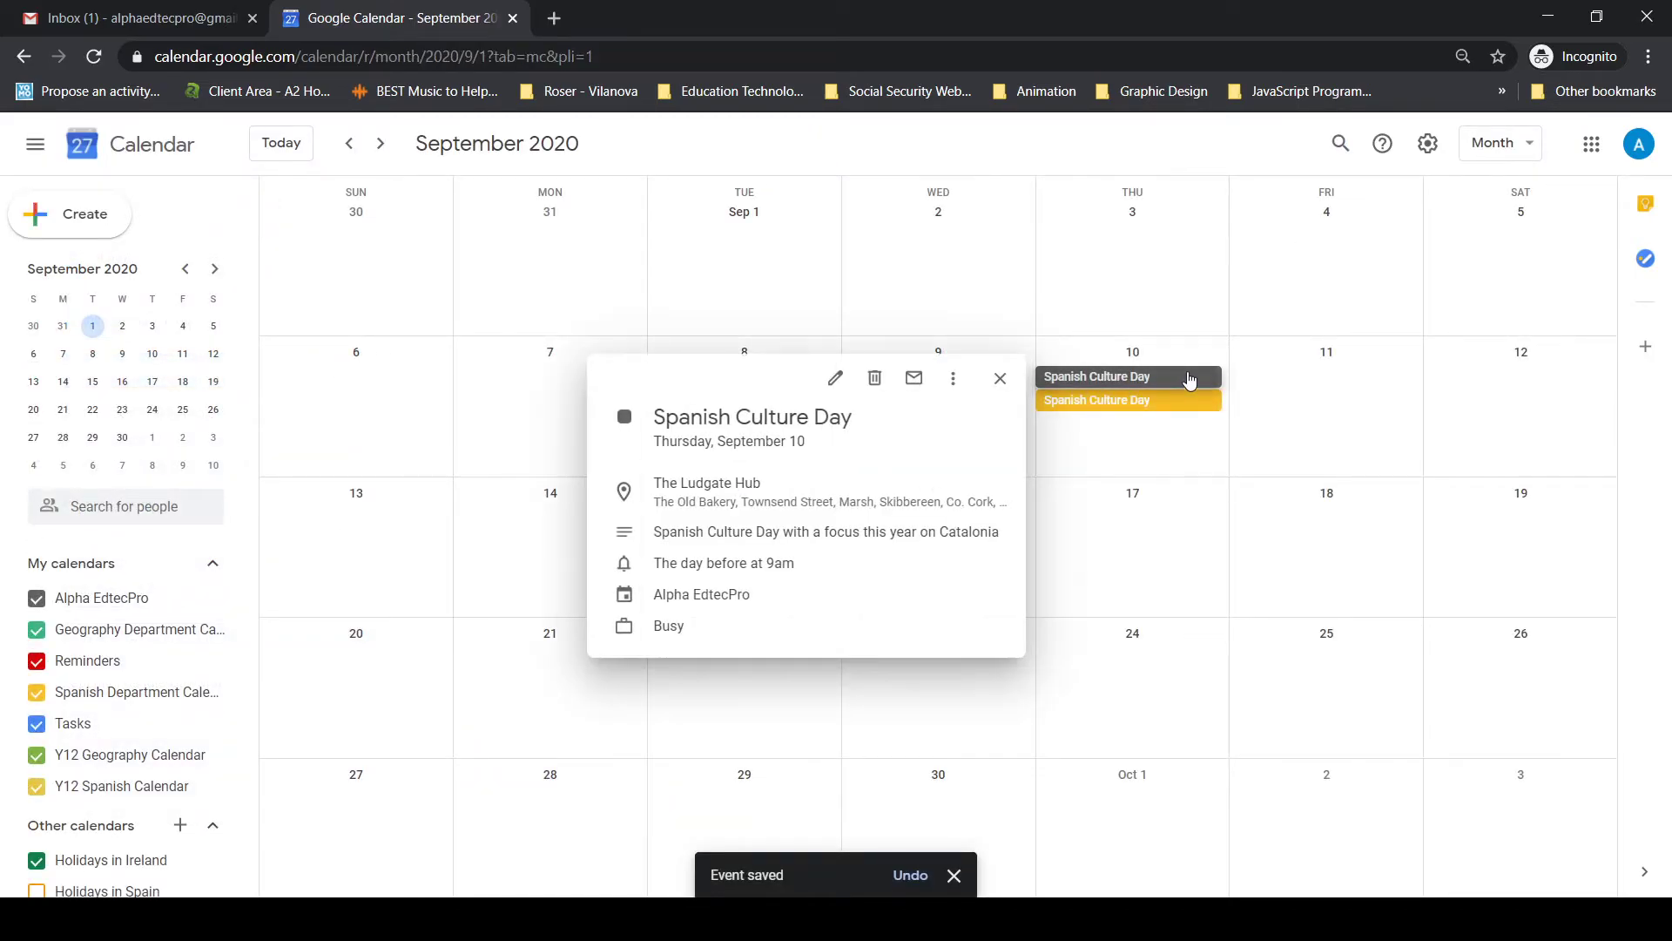
{"action": "left_click", "coordinate": [953, 378]}
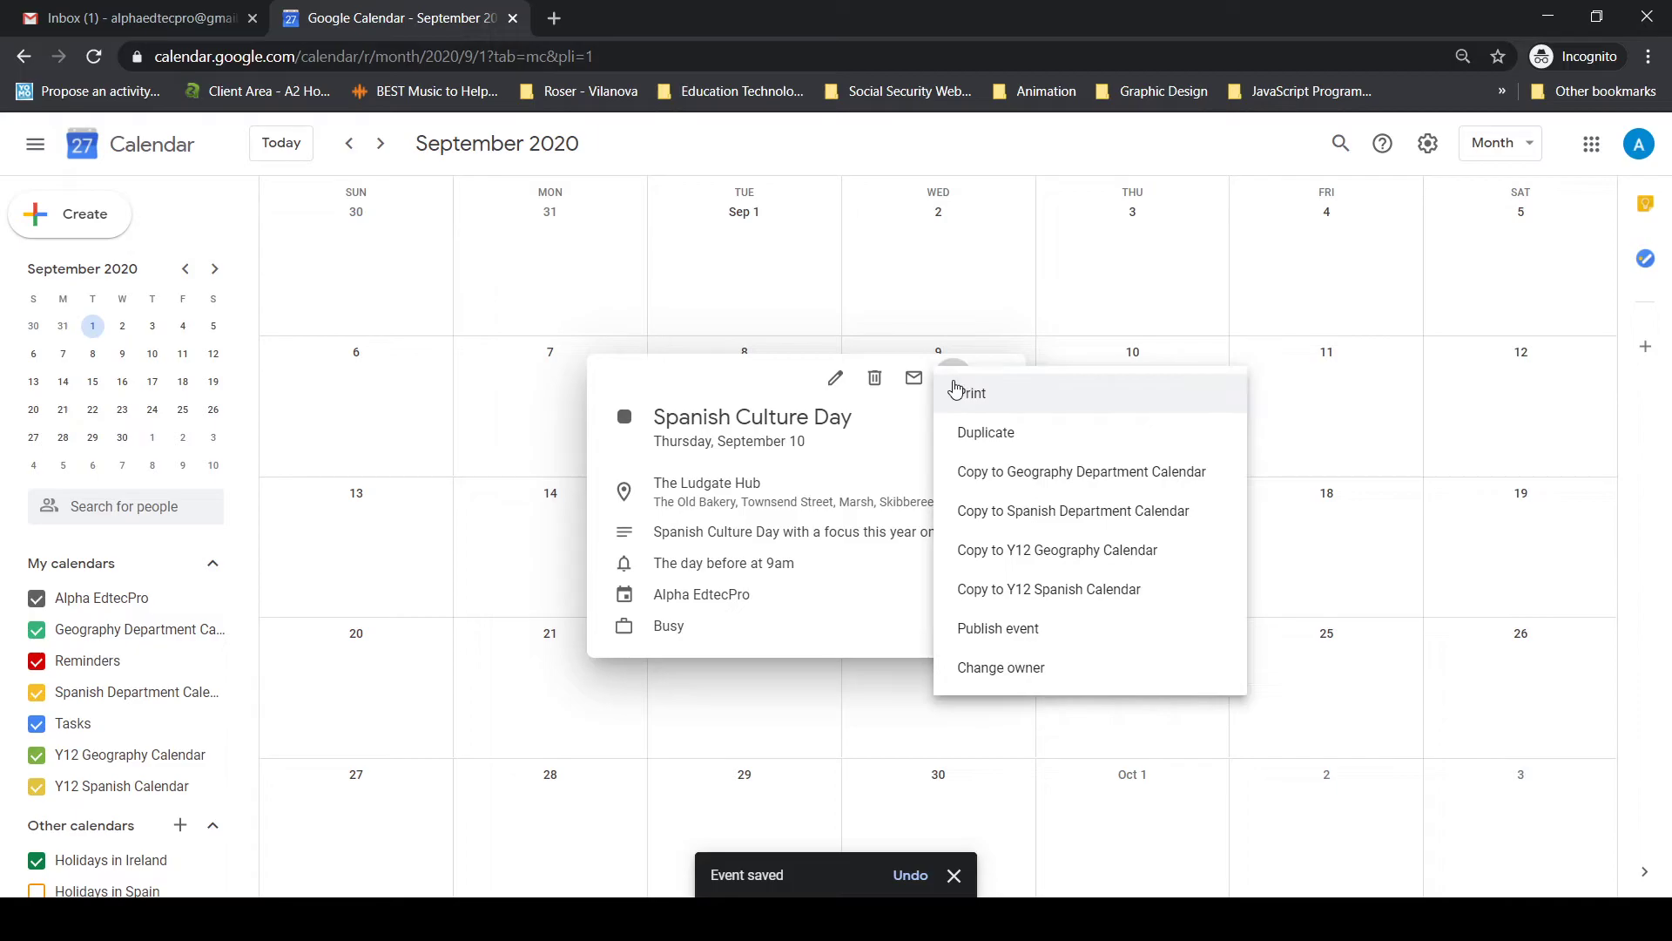
{"action": "left_click", "coordinate": [1028, 588]}
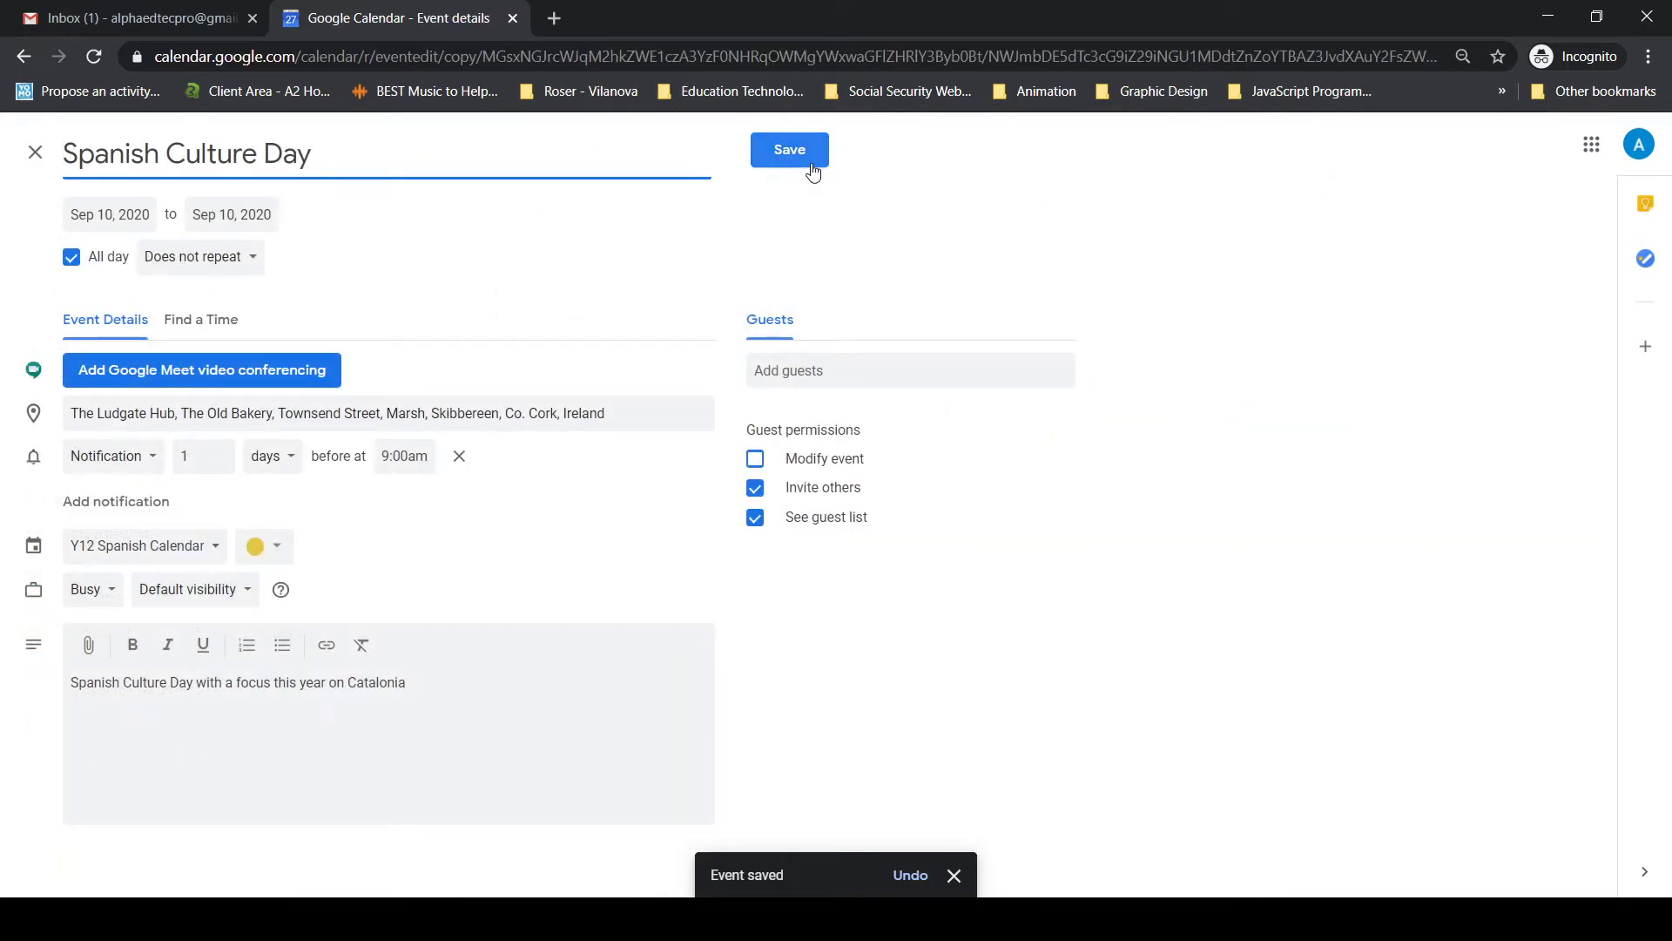
{"action": "left_click", "coordinate": [790, 156]}
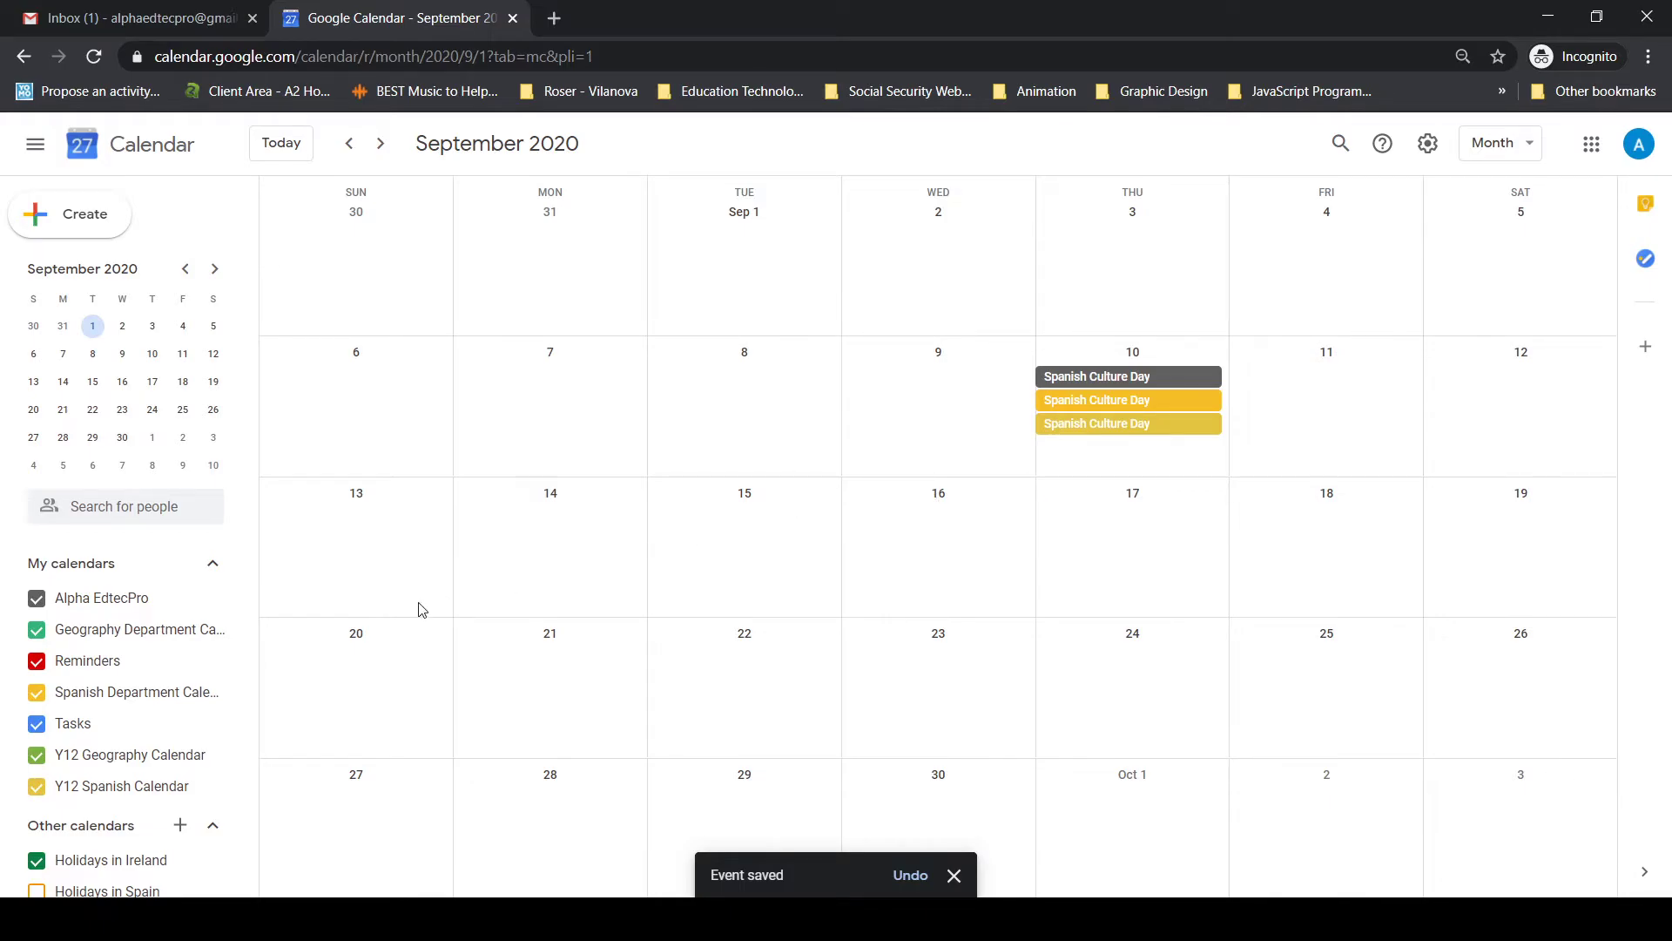
Step: Hide the Spanish Department Calendar and the Y12 Spanish Calendar from the month view
{"action": "left_click", "coordinate": [36, 694]}
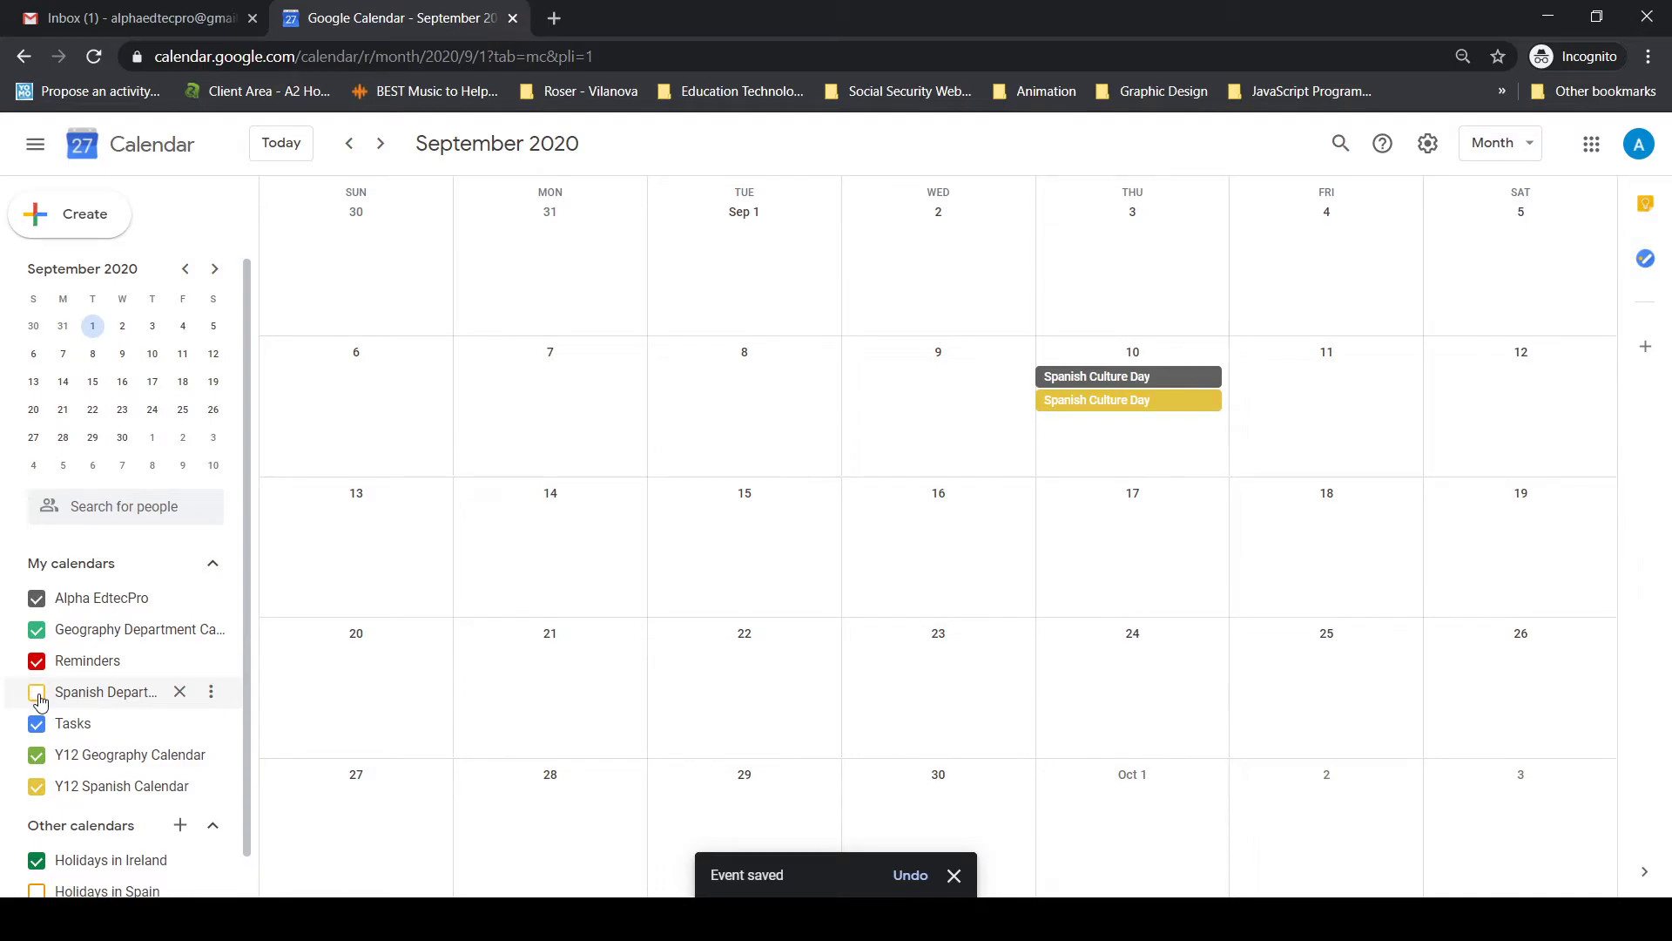
{"action": "left_click", "coordinate": [36, 786]}
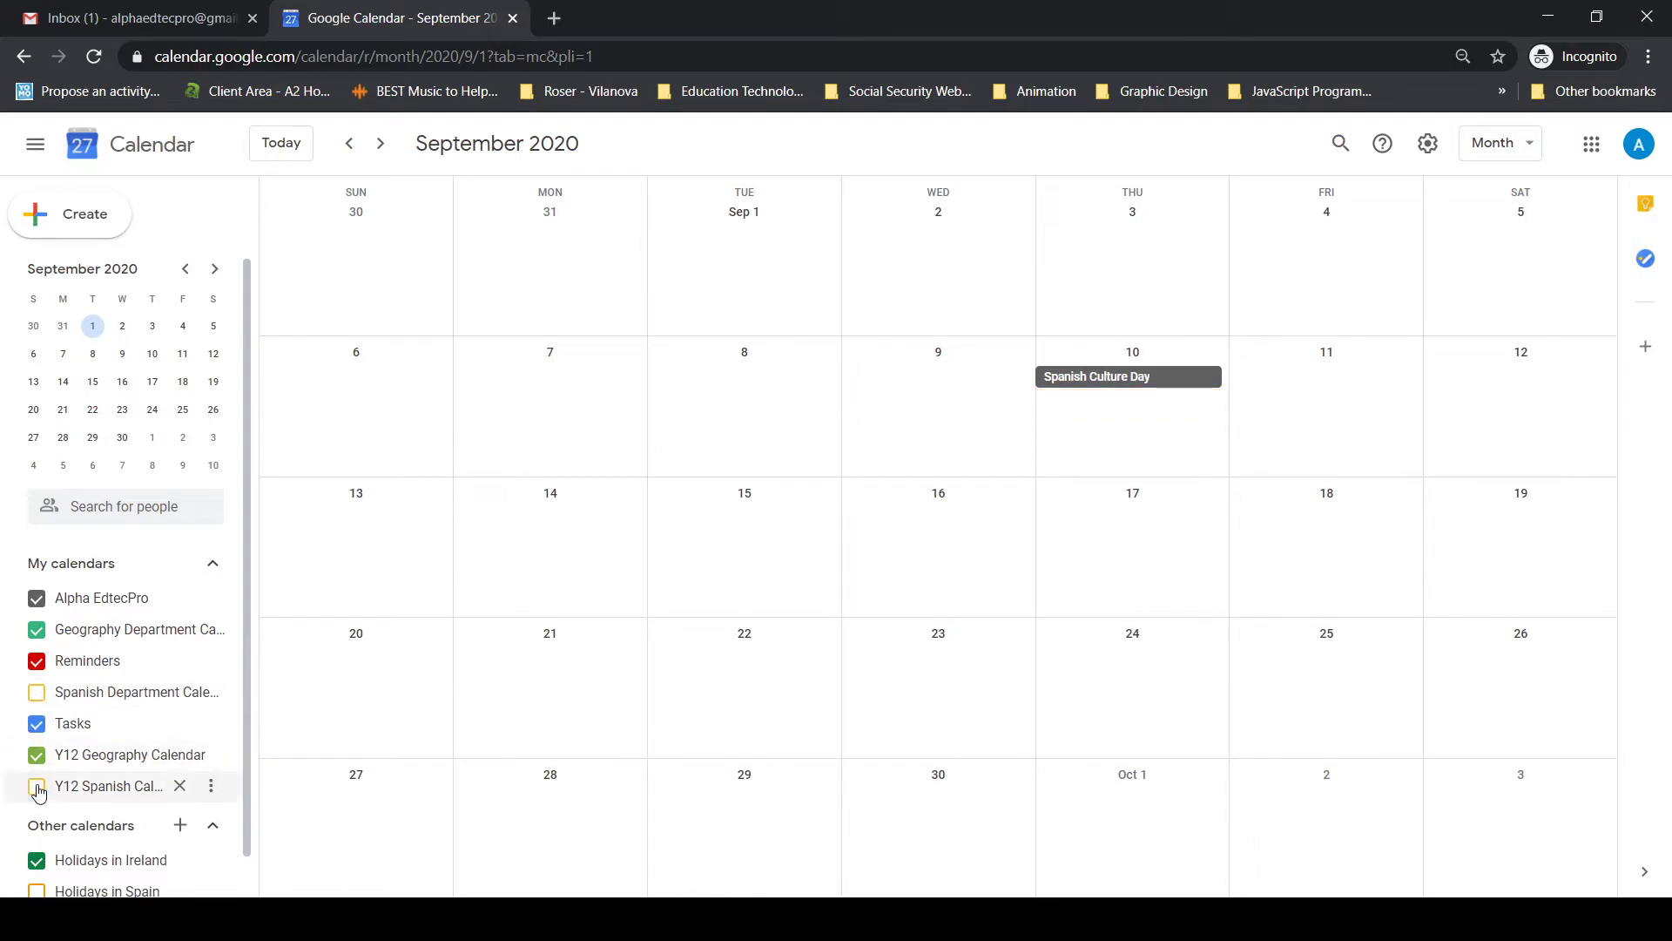
{"action": "left_click", "coordinate": [37, 694]}
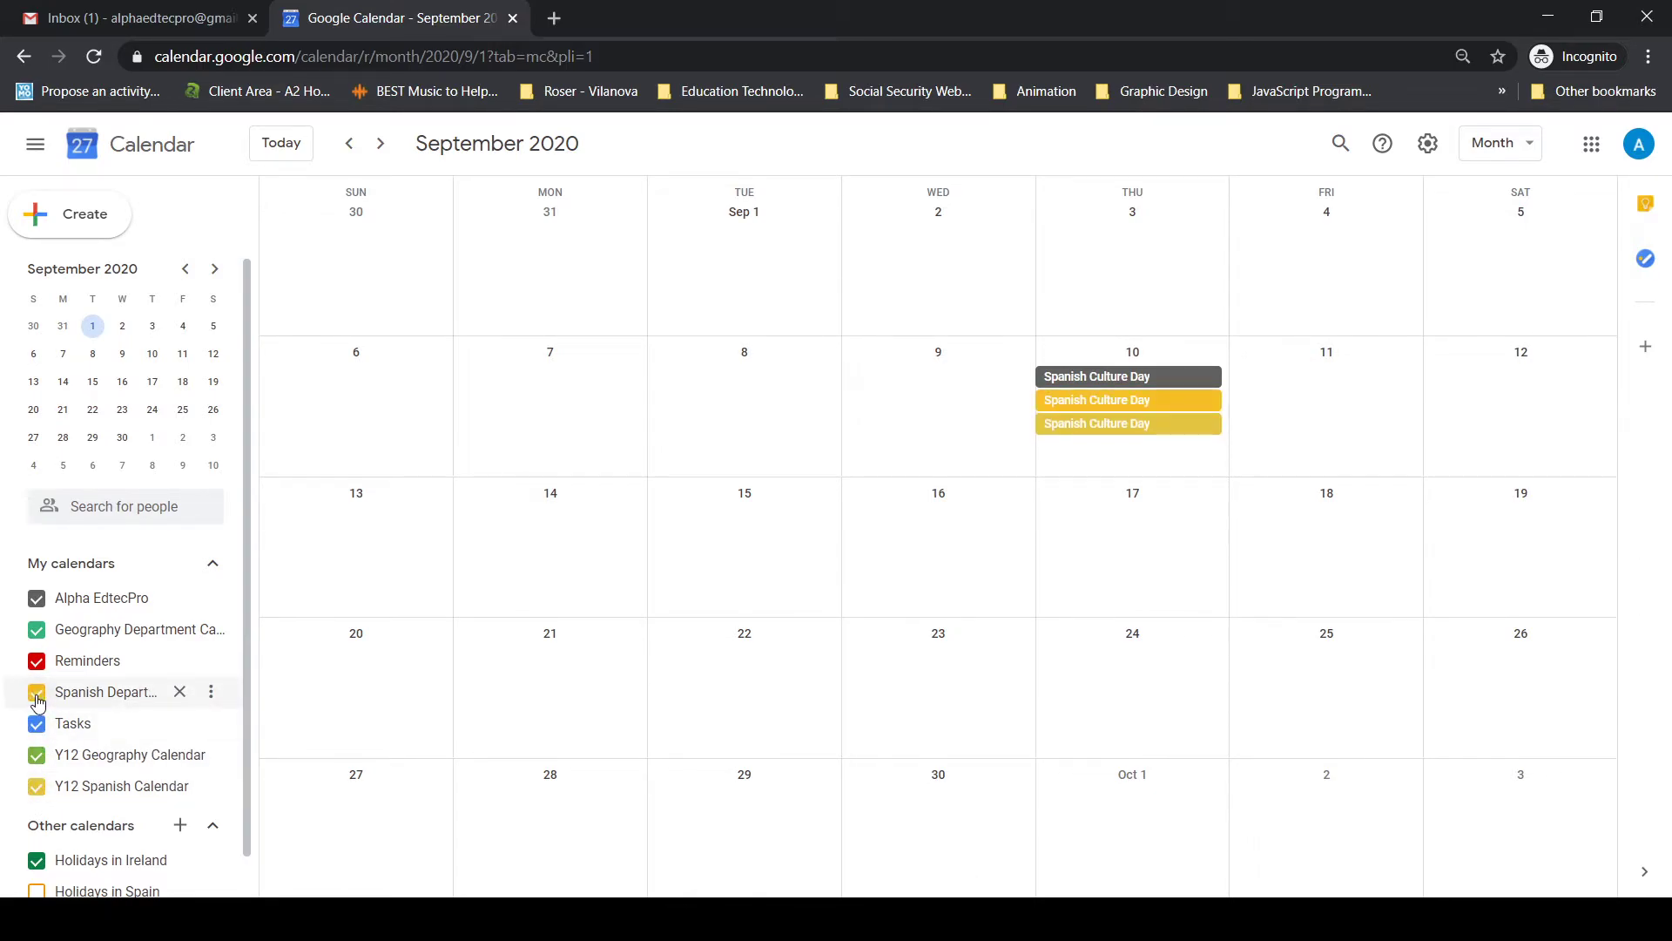
{"action": "left_click", "coordinate": [37, 694]}
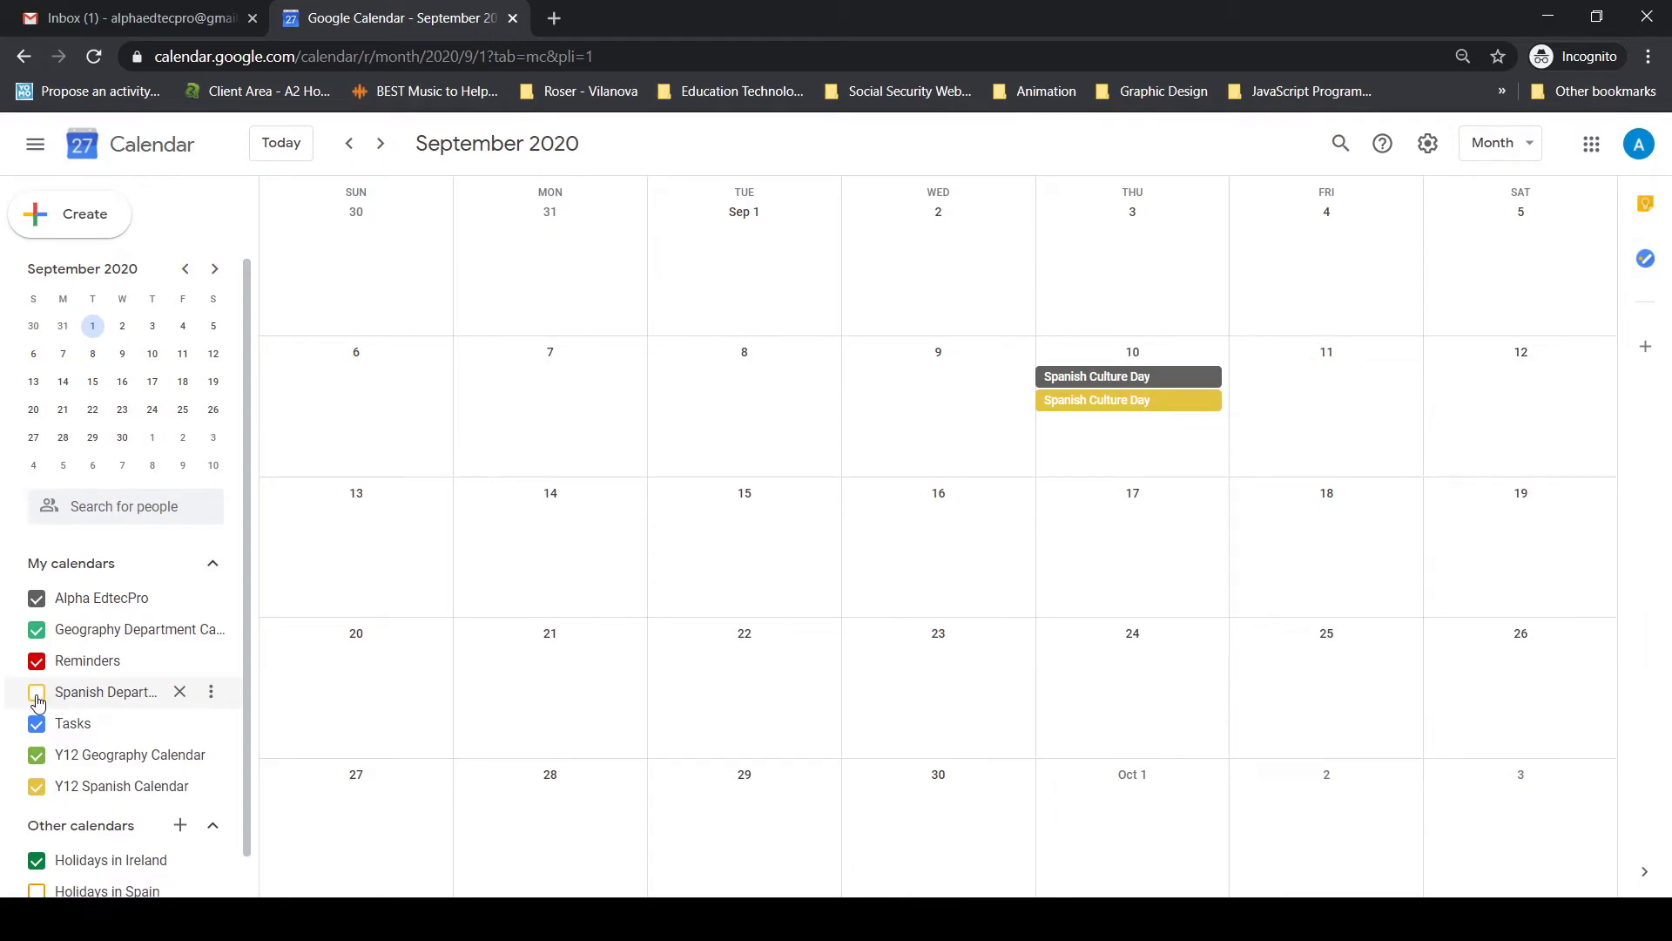
{"action": "left_click", "coordinate": [36, 786]}
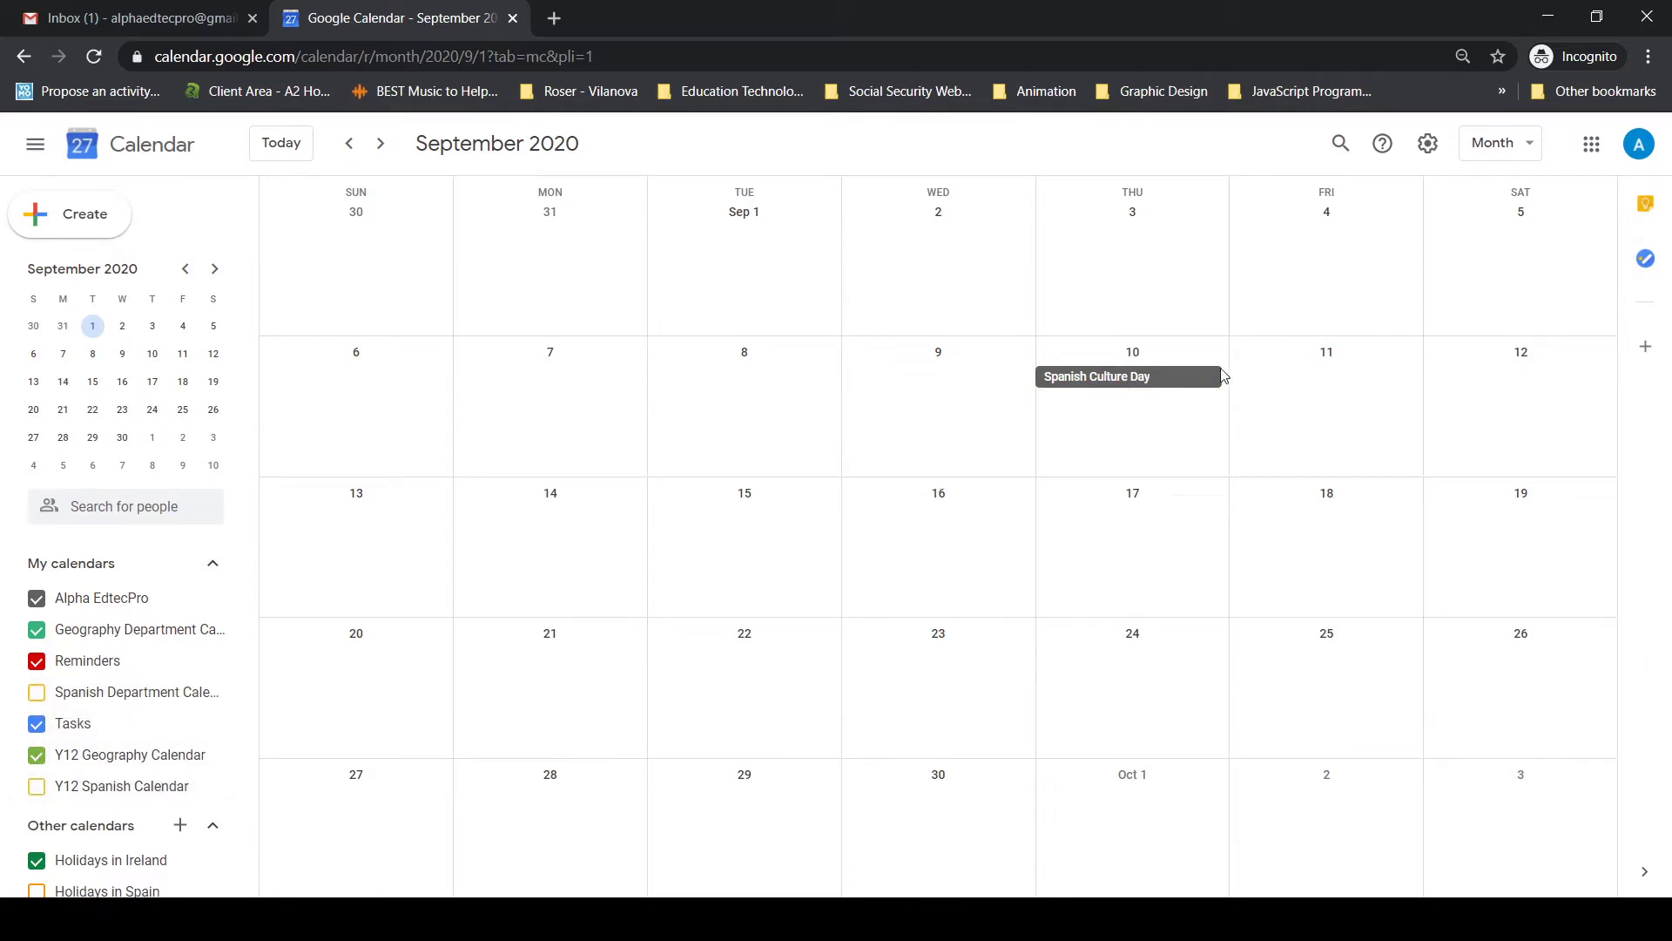
Step: Start a new event on September 10 and title it "Geography Meeting with Y12"
{"action": "double_click", "coordinate": [1079, 419]}
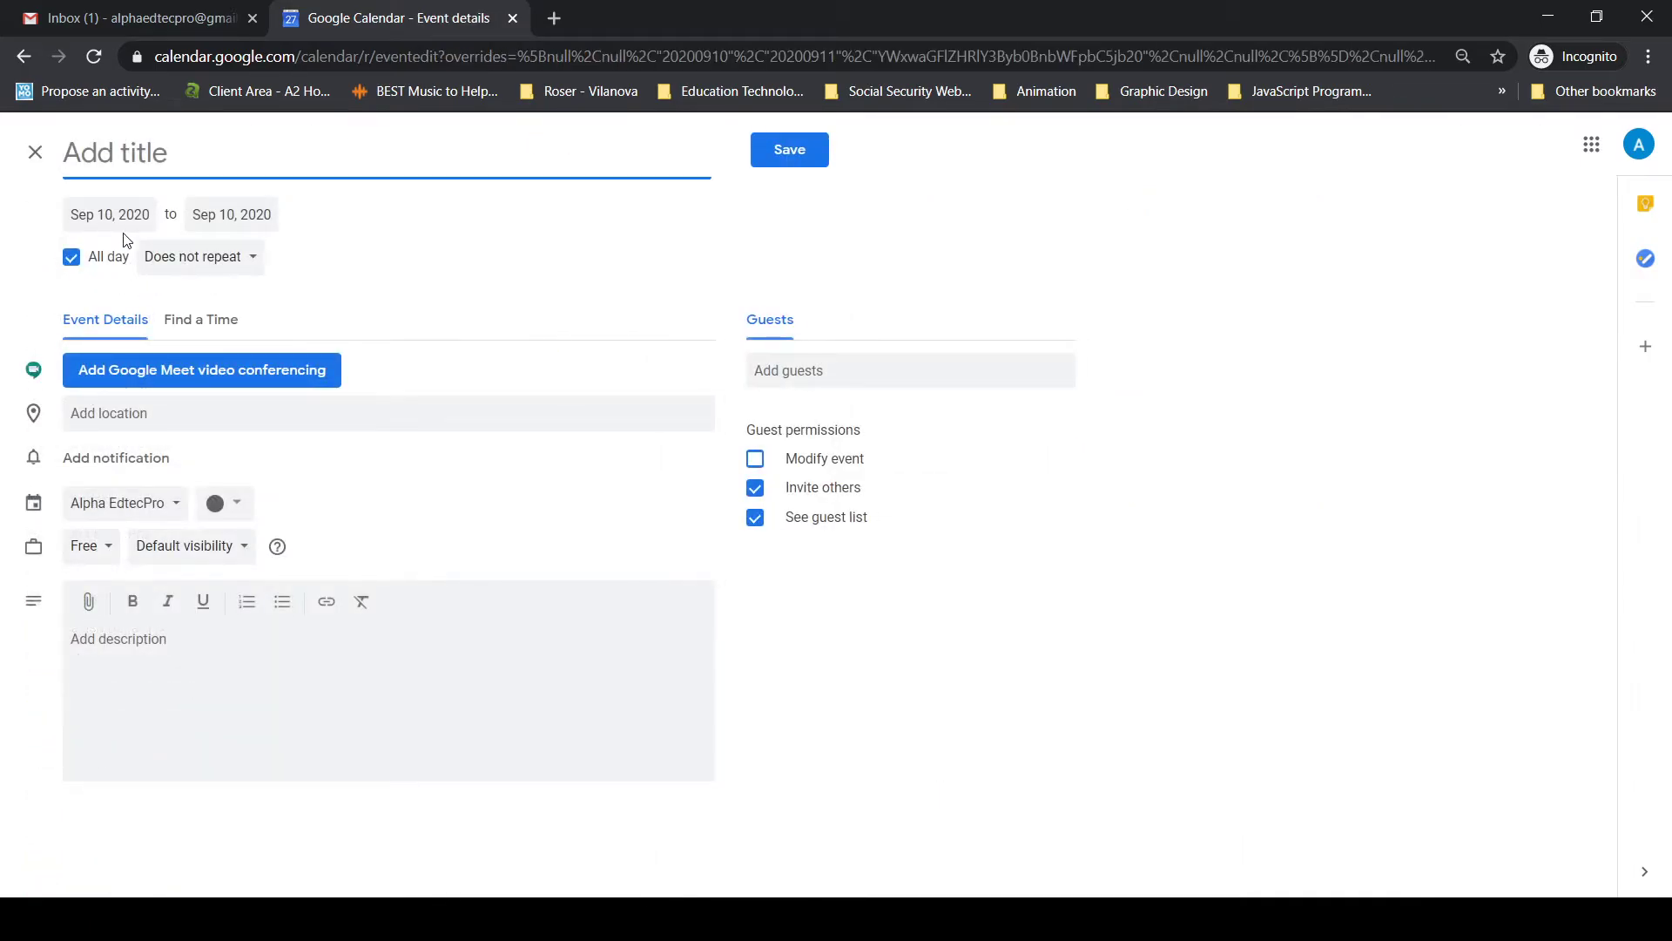
{"action": "left_click", "coordinate": [35, 152]}
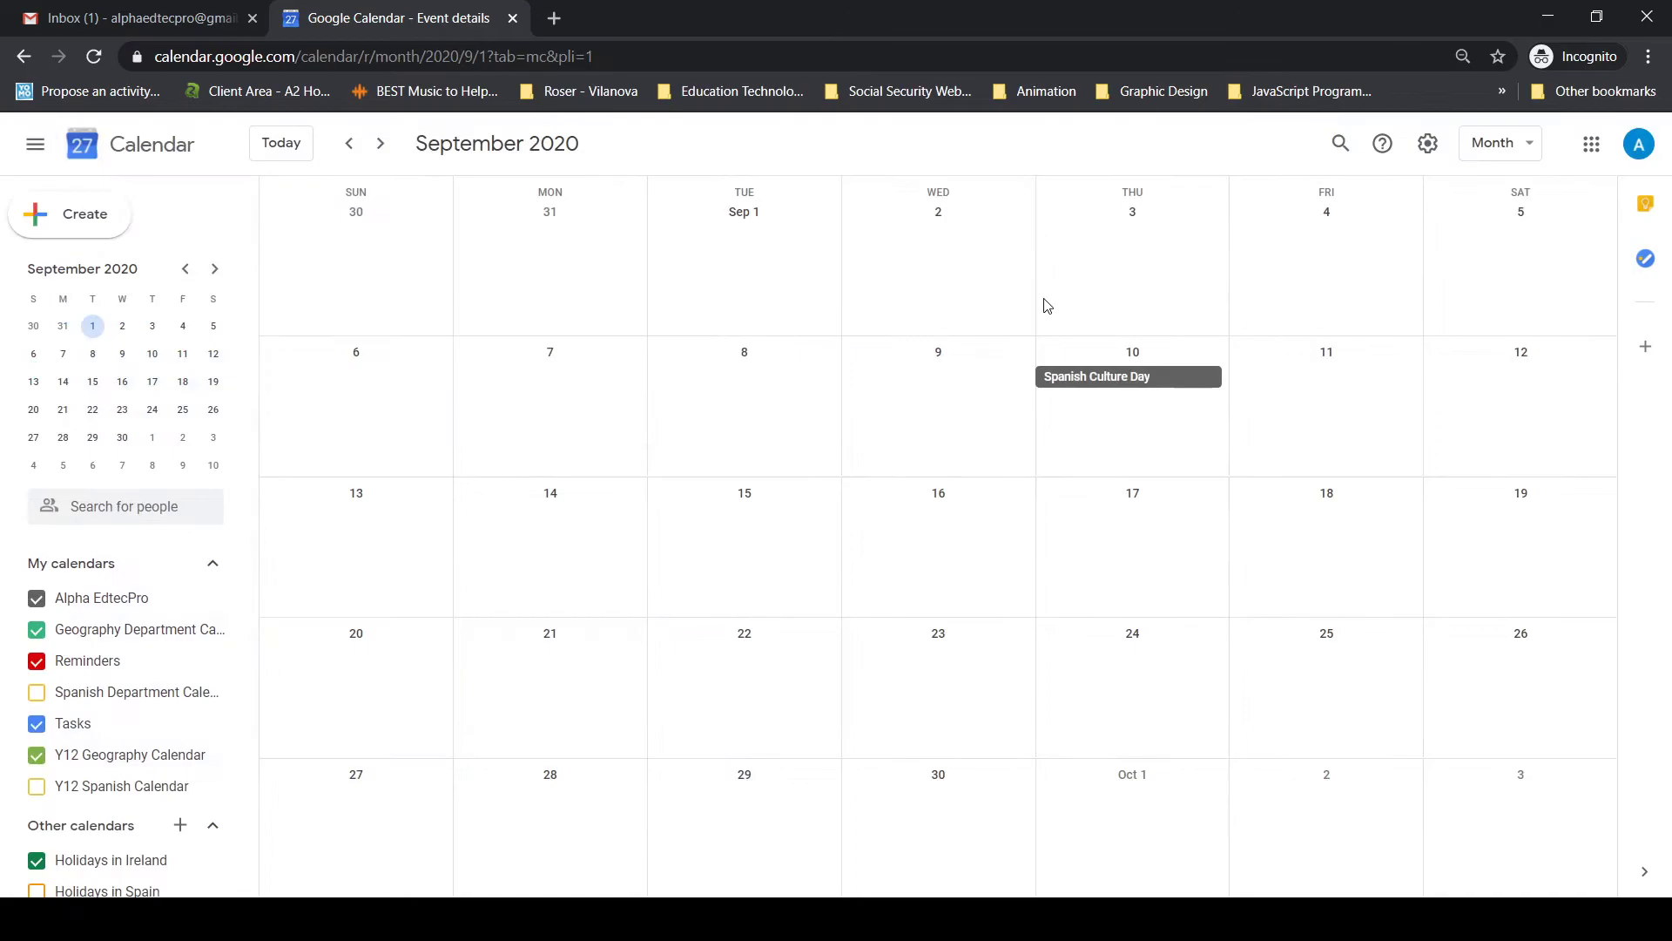
{"action": "left_click", "coordinate": [1070, 433]}
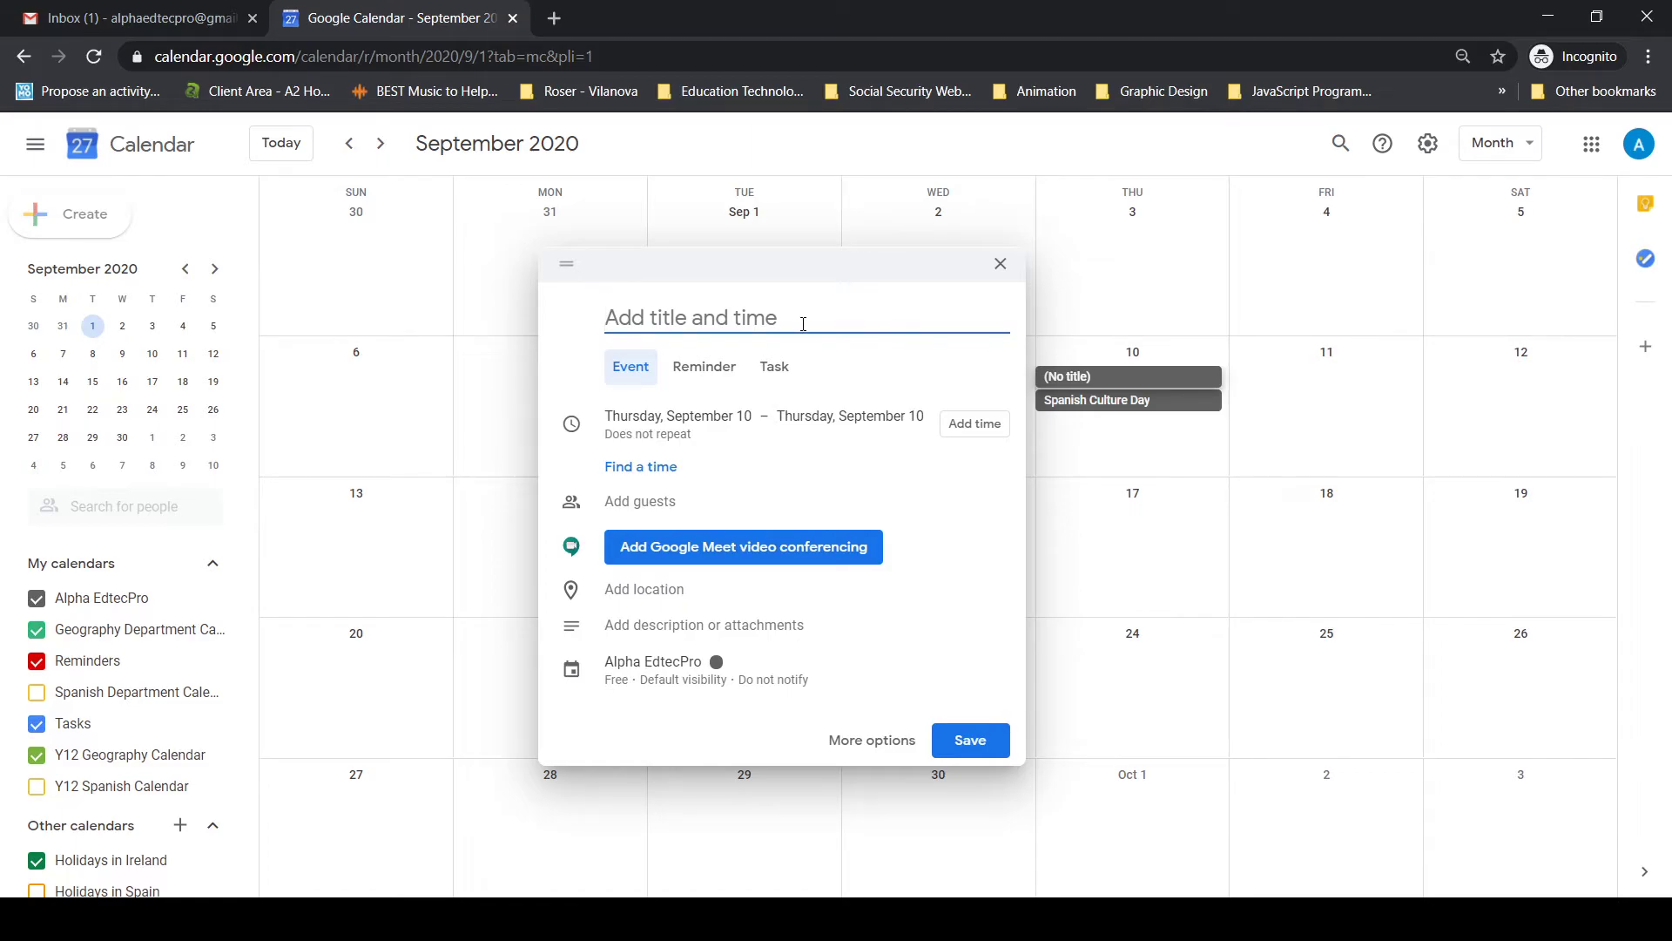
{"action": "type", "text": "Meet"}
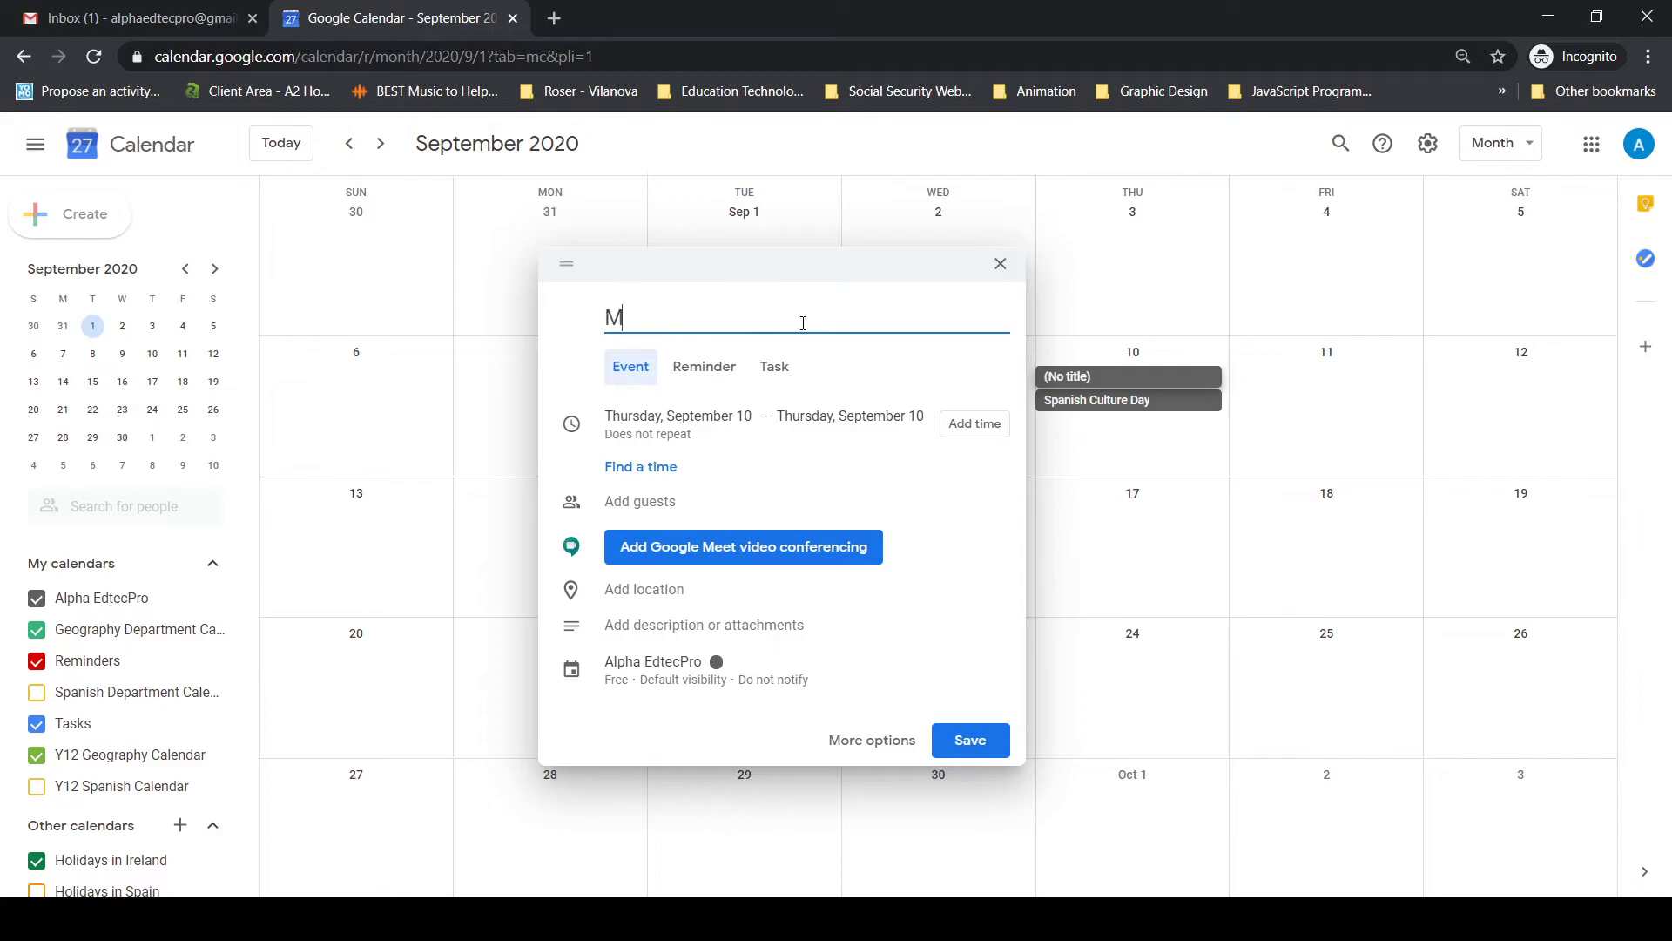
{"action": "key", "text": "BackSpace"}
{"action": "key", "text": "BackSpace"}
{"action": "key", "text": "BackSpace"}
{"action": "key", "text": "BackSpace"}
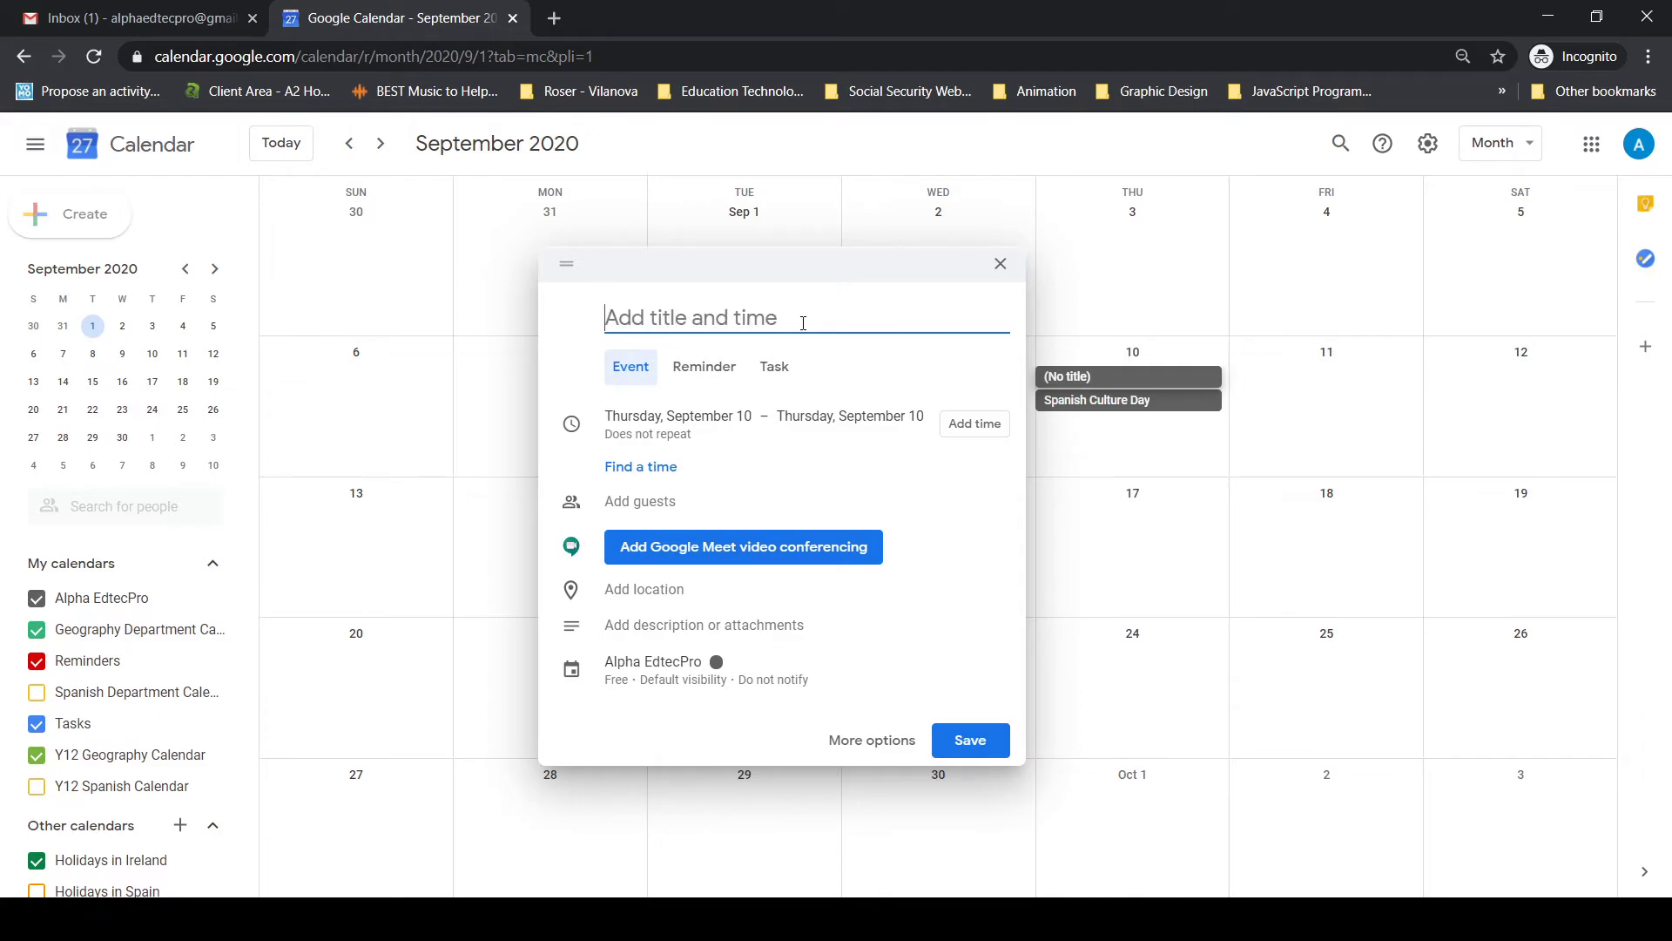
{"action": "type", "text": "Geor"}
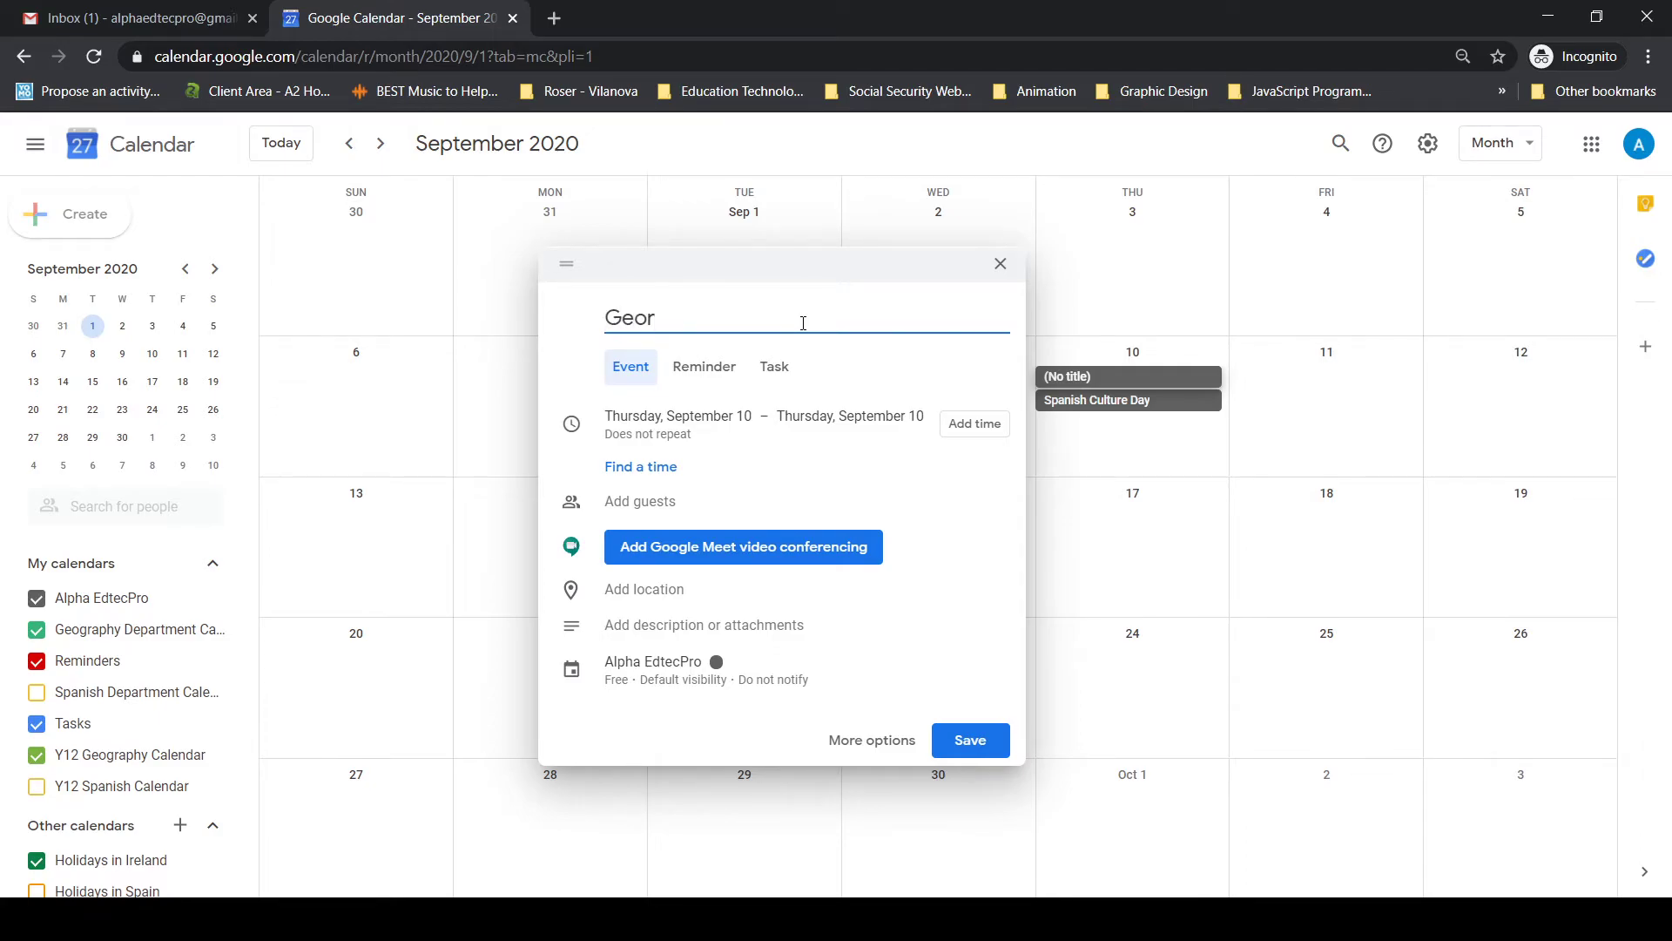
{"action": "key", "text": "BackSpace"}
{"action": "type", "text": "graphy Meeting with"}
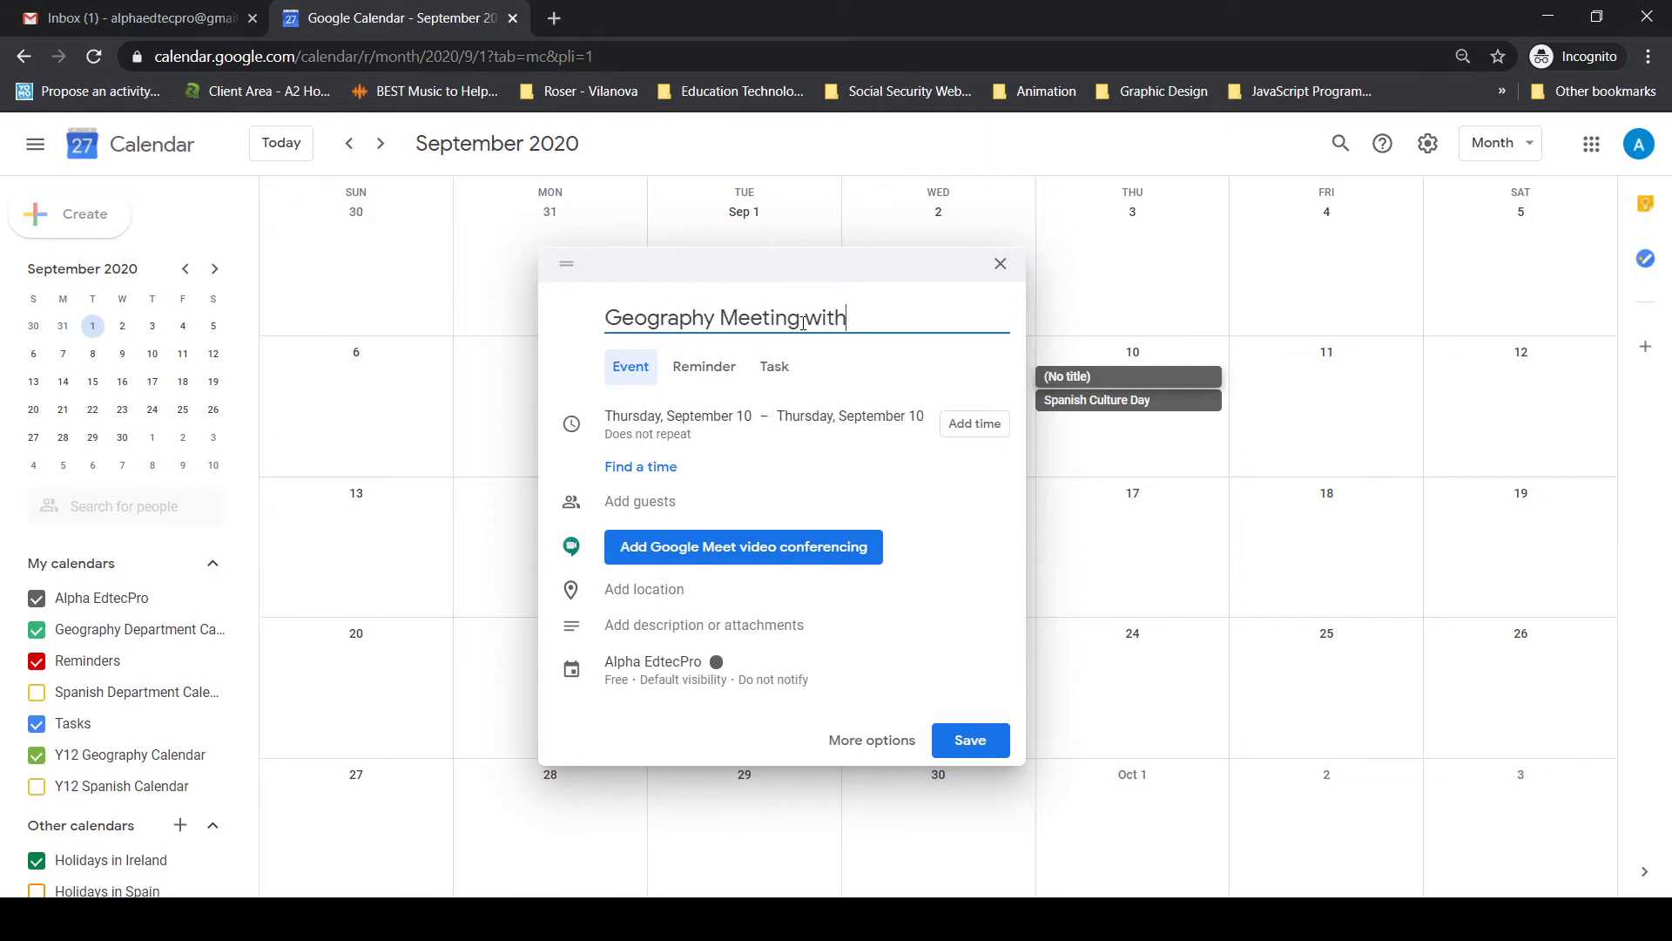
{"action": "type", "text": " Y12"}
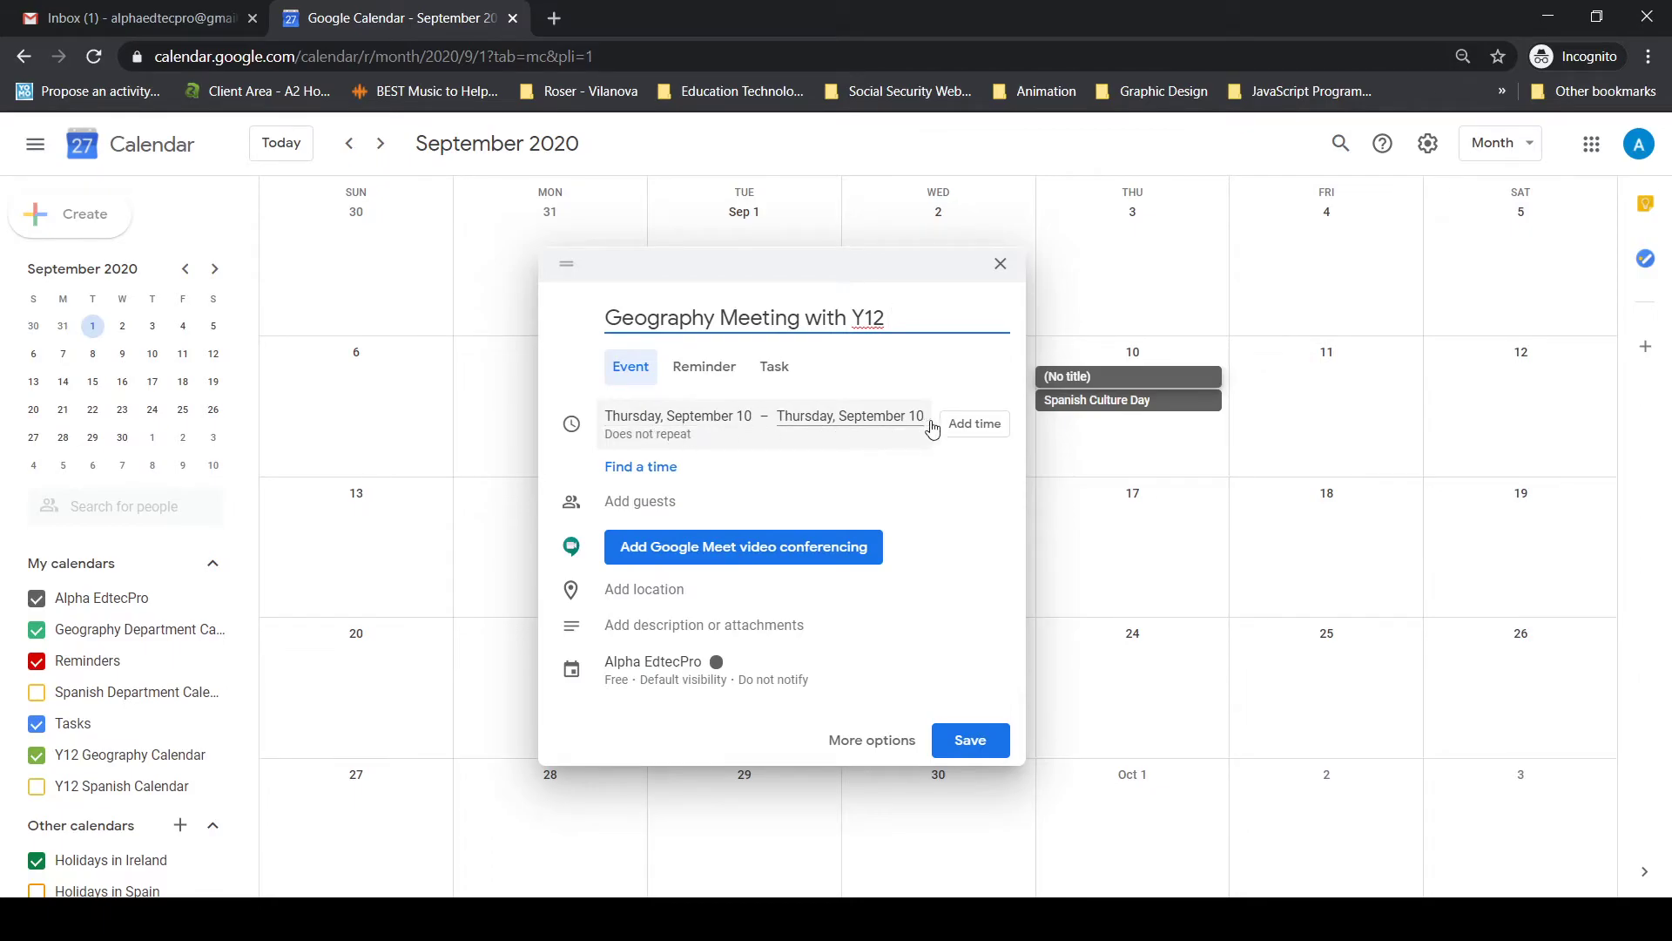
Step: Schedule the meeting from 12:00pm to 1:00pm and set its location to Room 14
{"action": "left_click", "coordinate": [973, 423]}
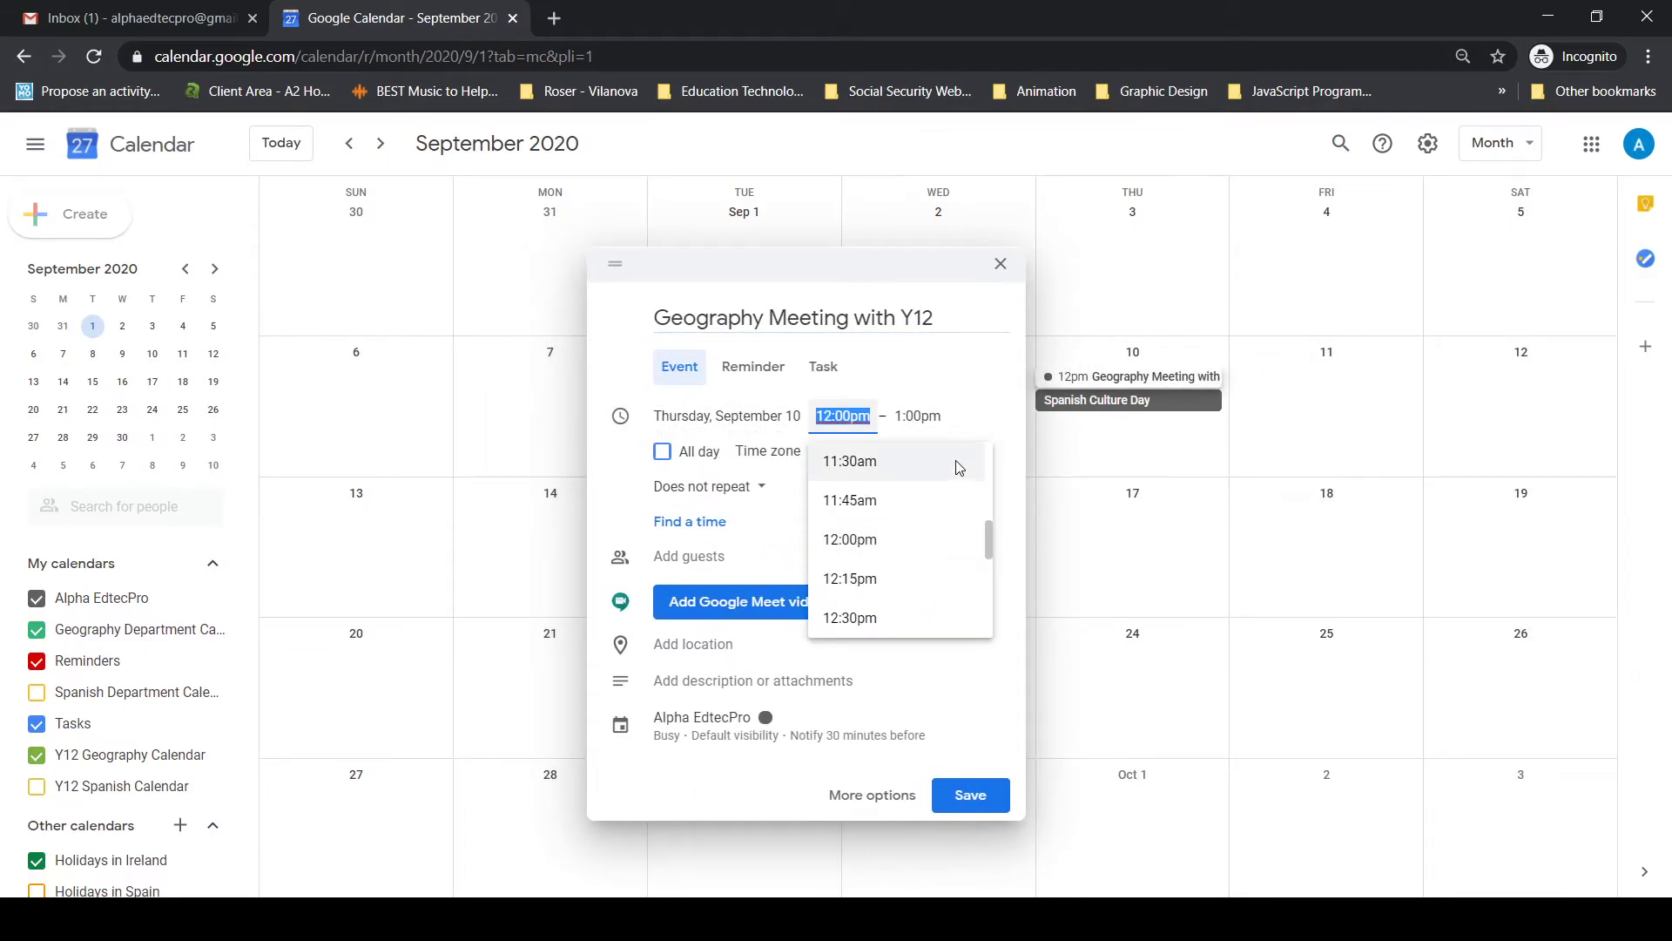
{"action": "left_click", "coordinate": [873, 540]}
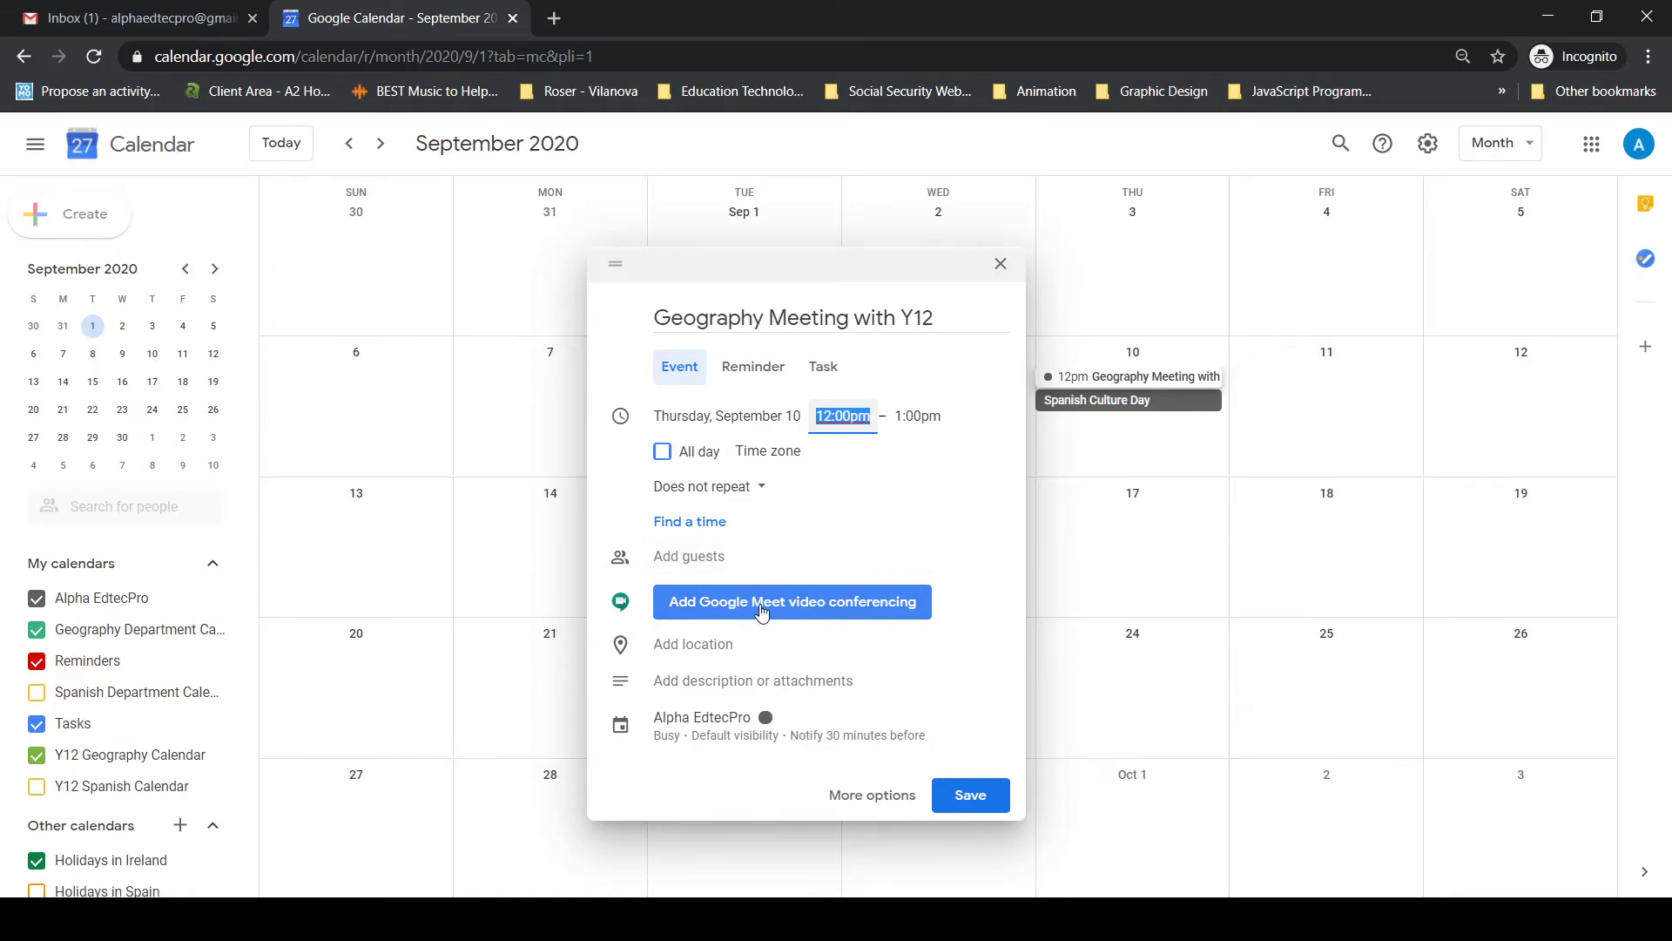
{"action": "left_click", "coordinate": [672, 646]}
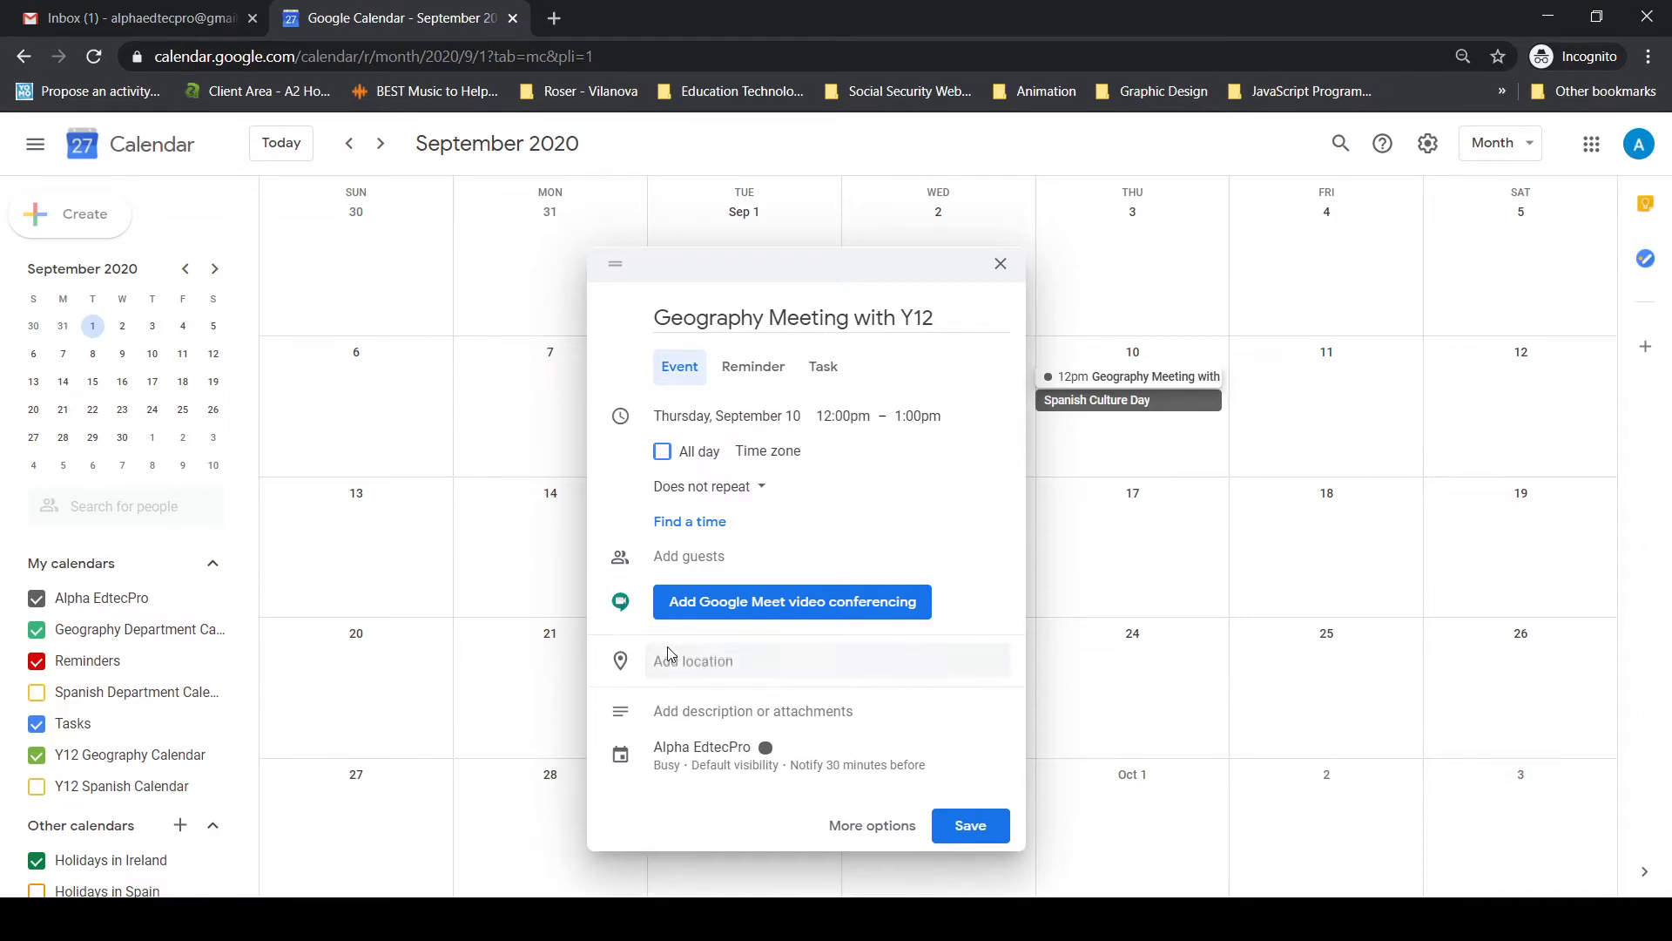
{"action": "type", "text": "Room"}
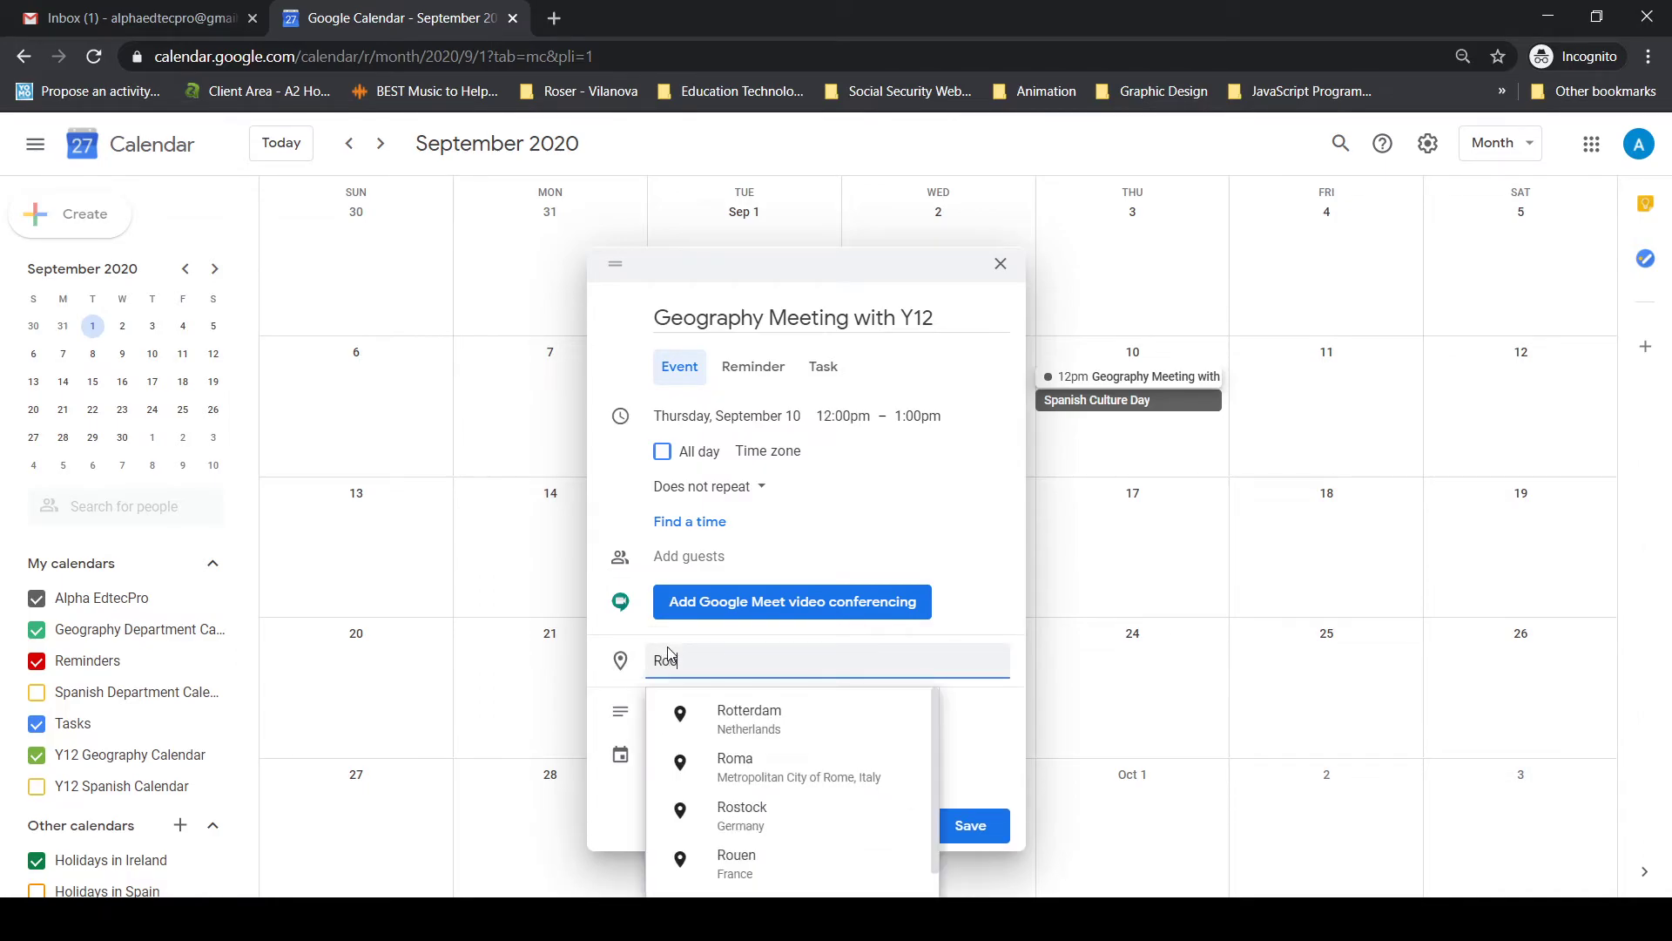
{"action": "type", "text": " 14"}
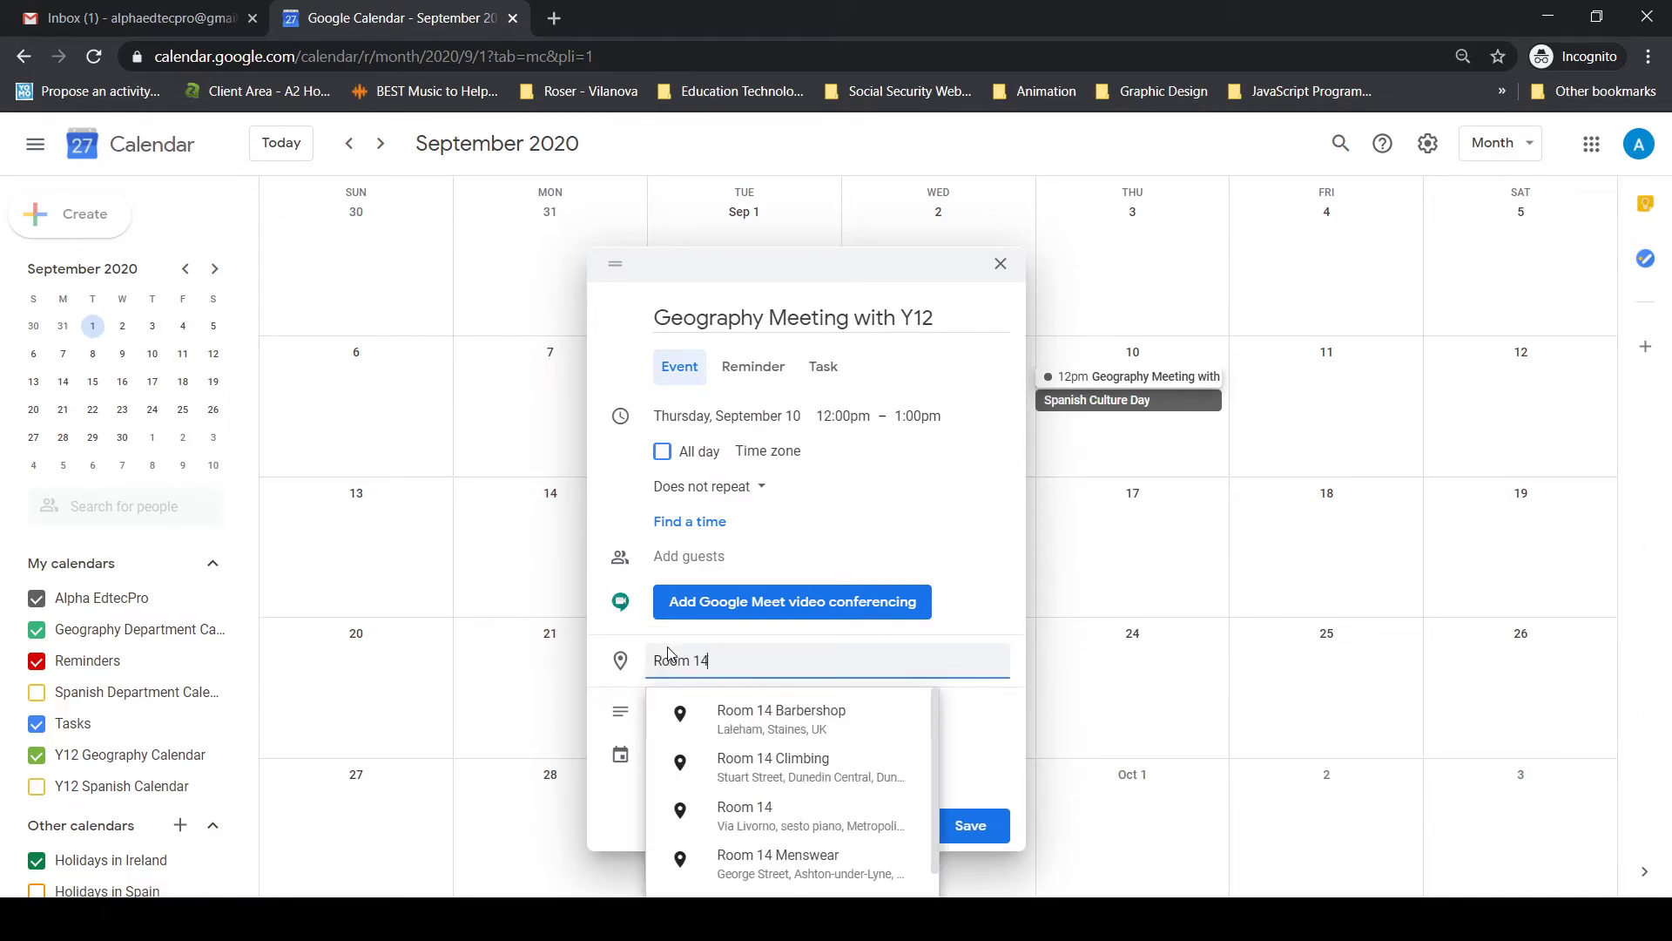
{"action": "left_click", "coordinate": [1006, 571]}
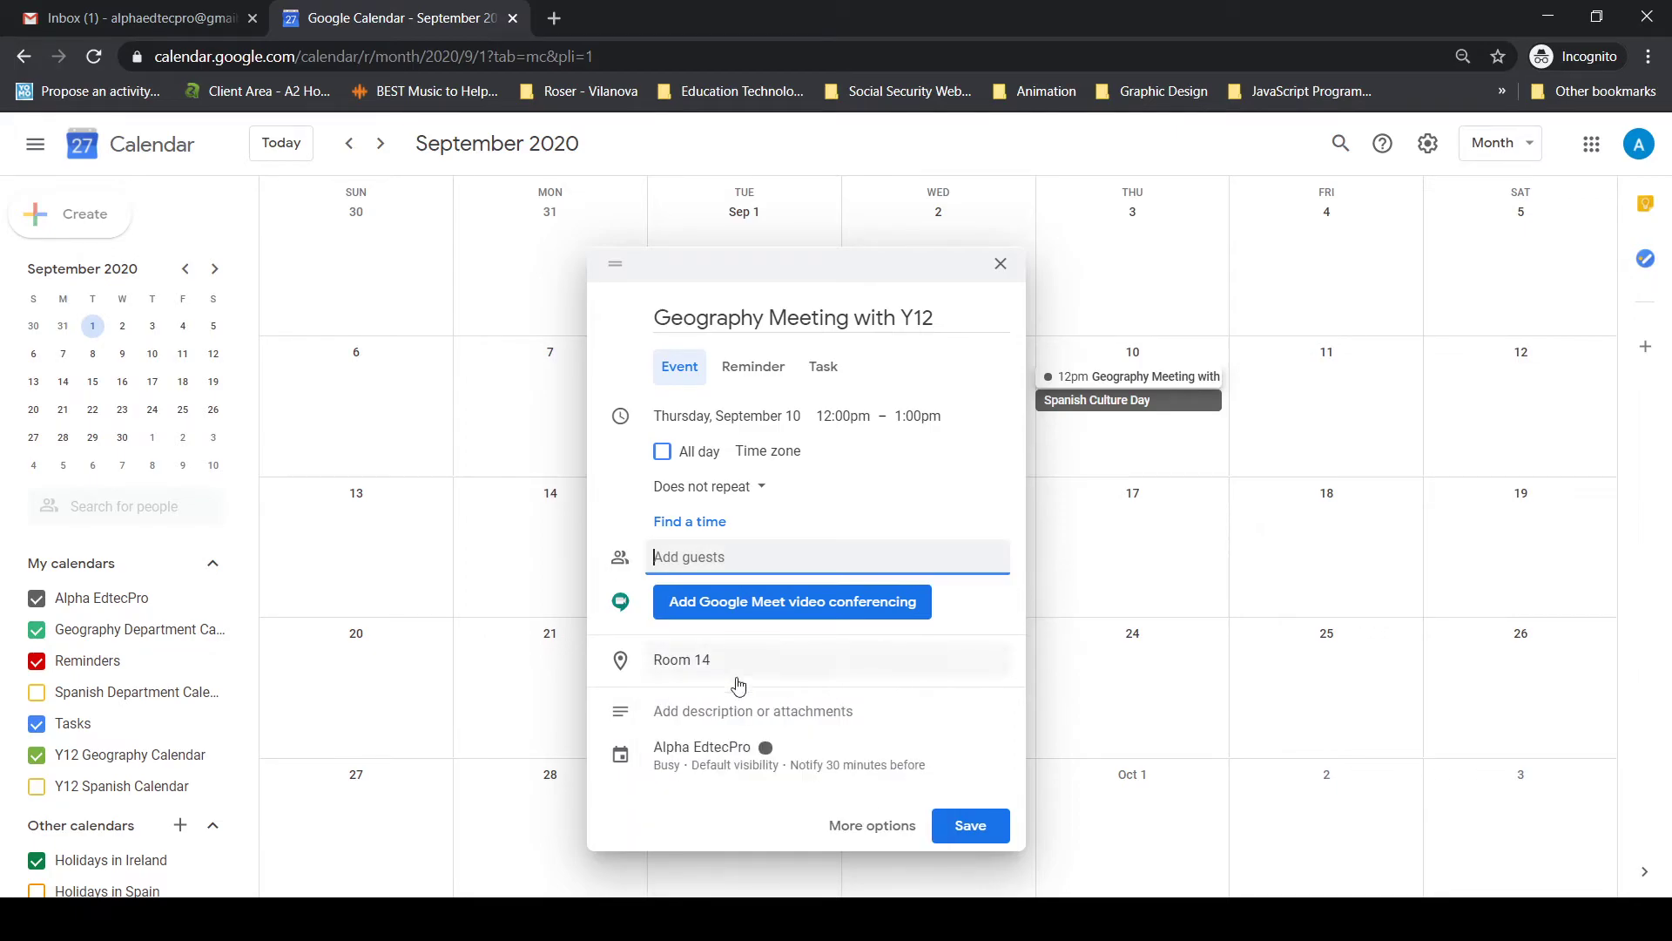
Step: Add the description "Meeting re Geography Trip to Barcelona" and save the geography meeting
{"action": "left_click", "coordinate": [705, 719]}
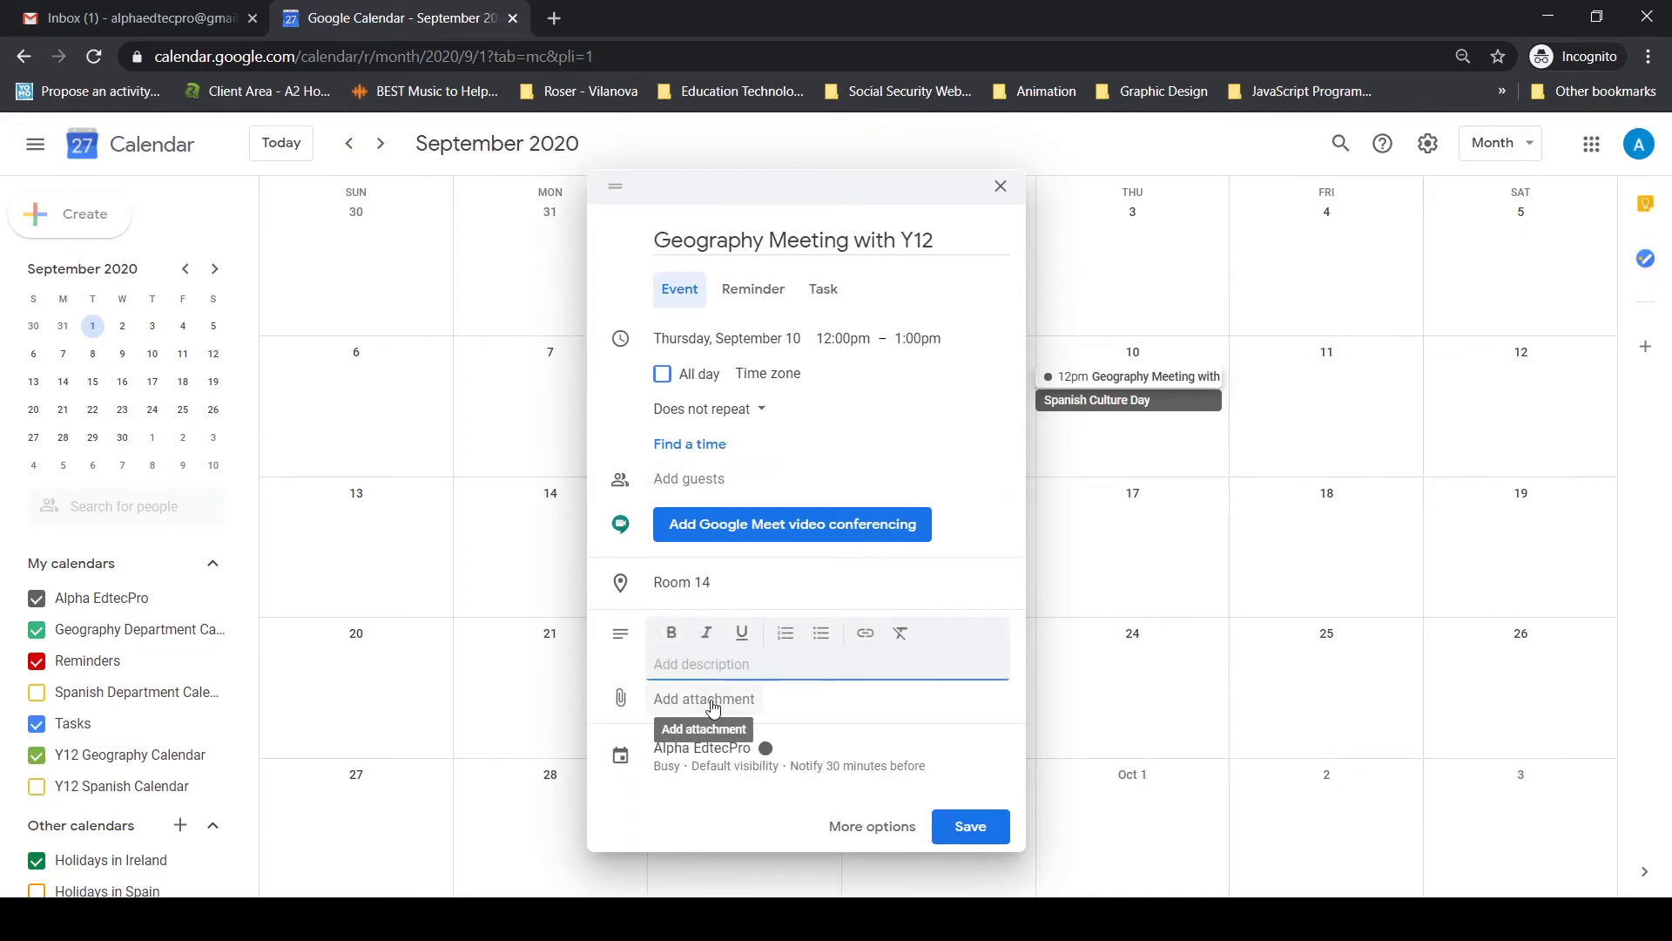
{"action": "type", "text": "Meeting re Ge"}
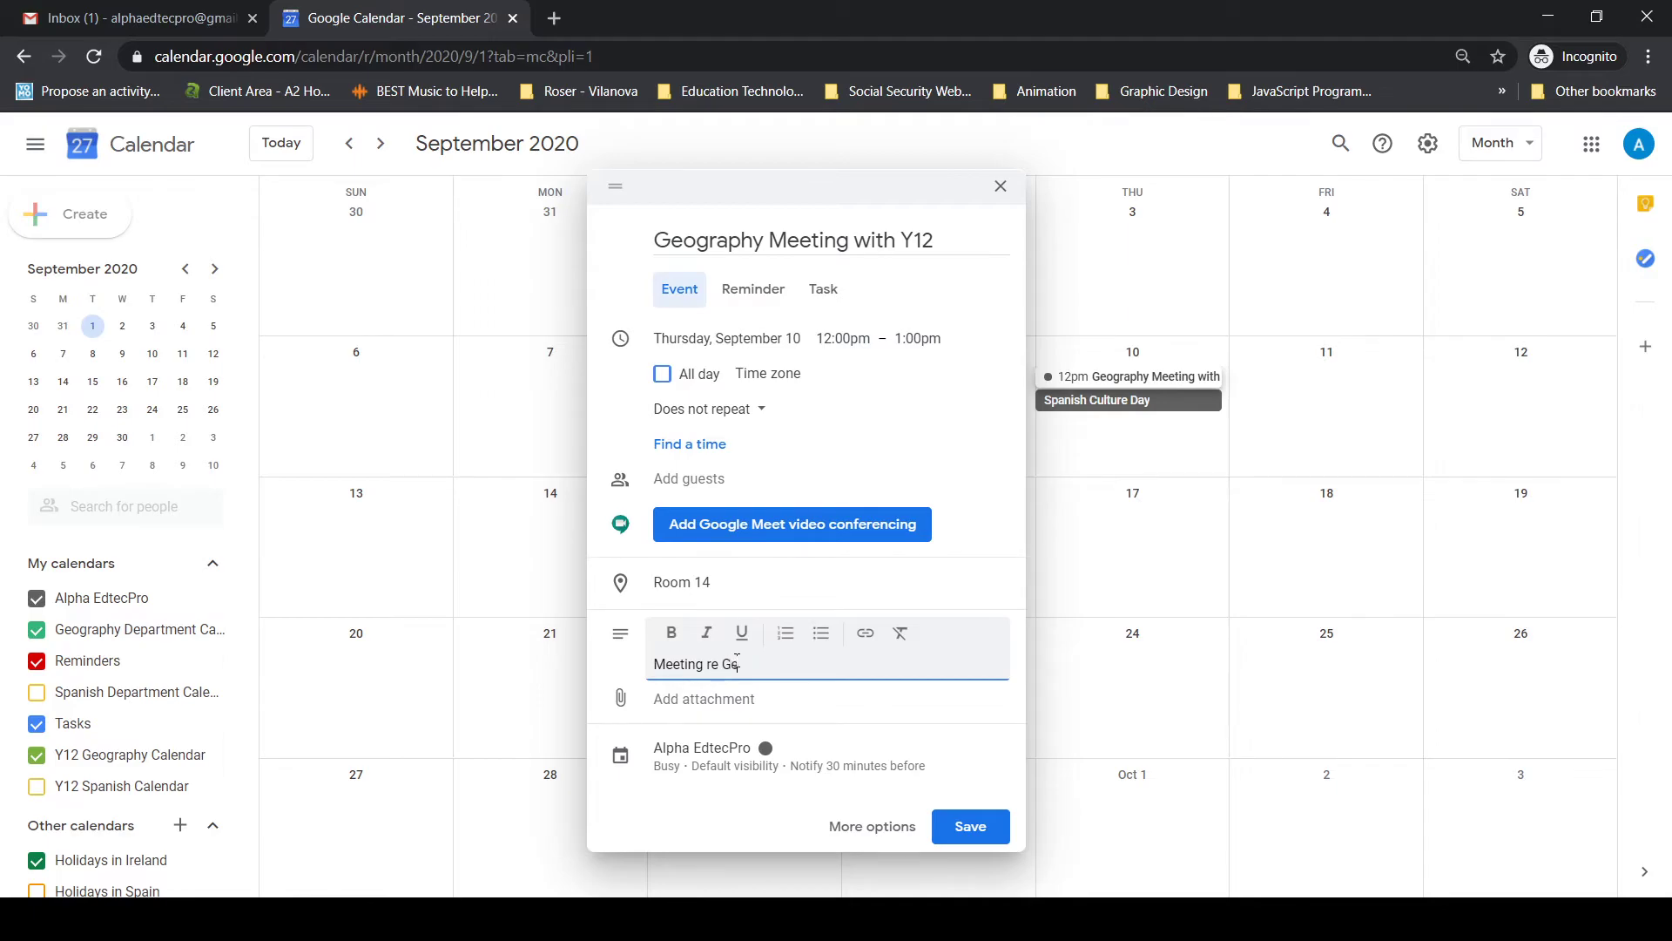
{"action": "type", "text": "ography Trip to Barcelona"}
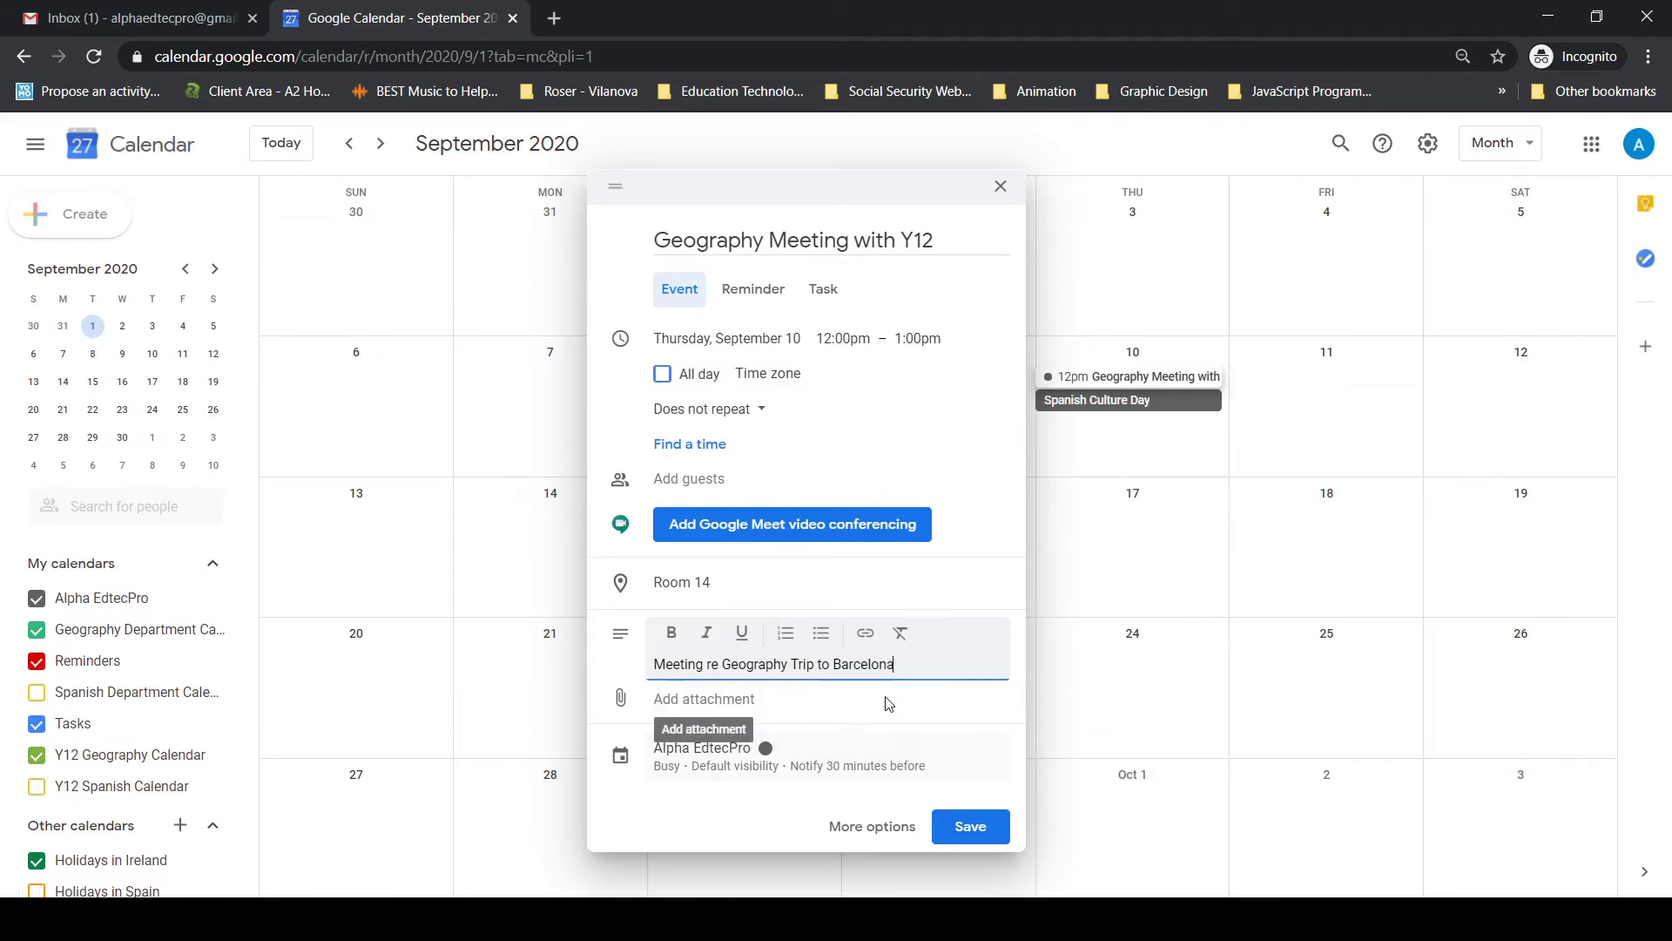
{"action": "left_click", "coordinate": [954, 836]}
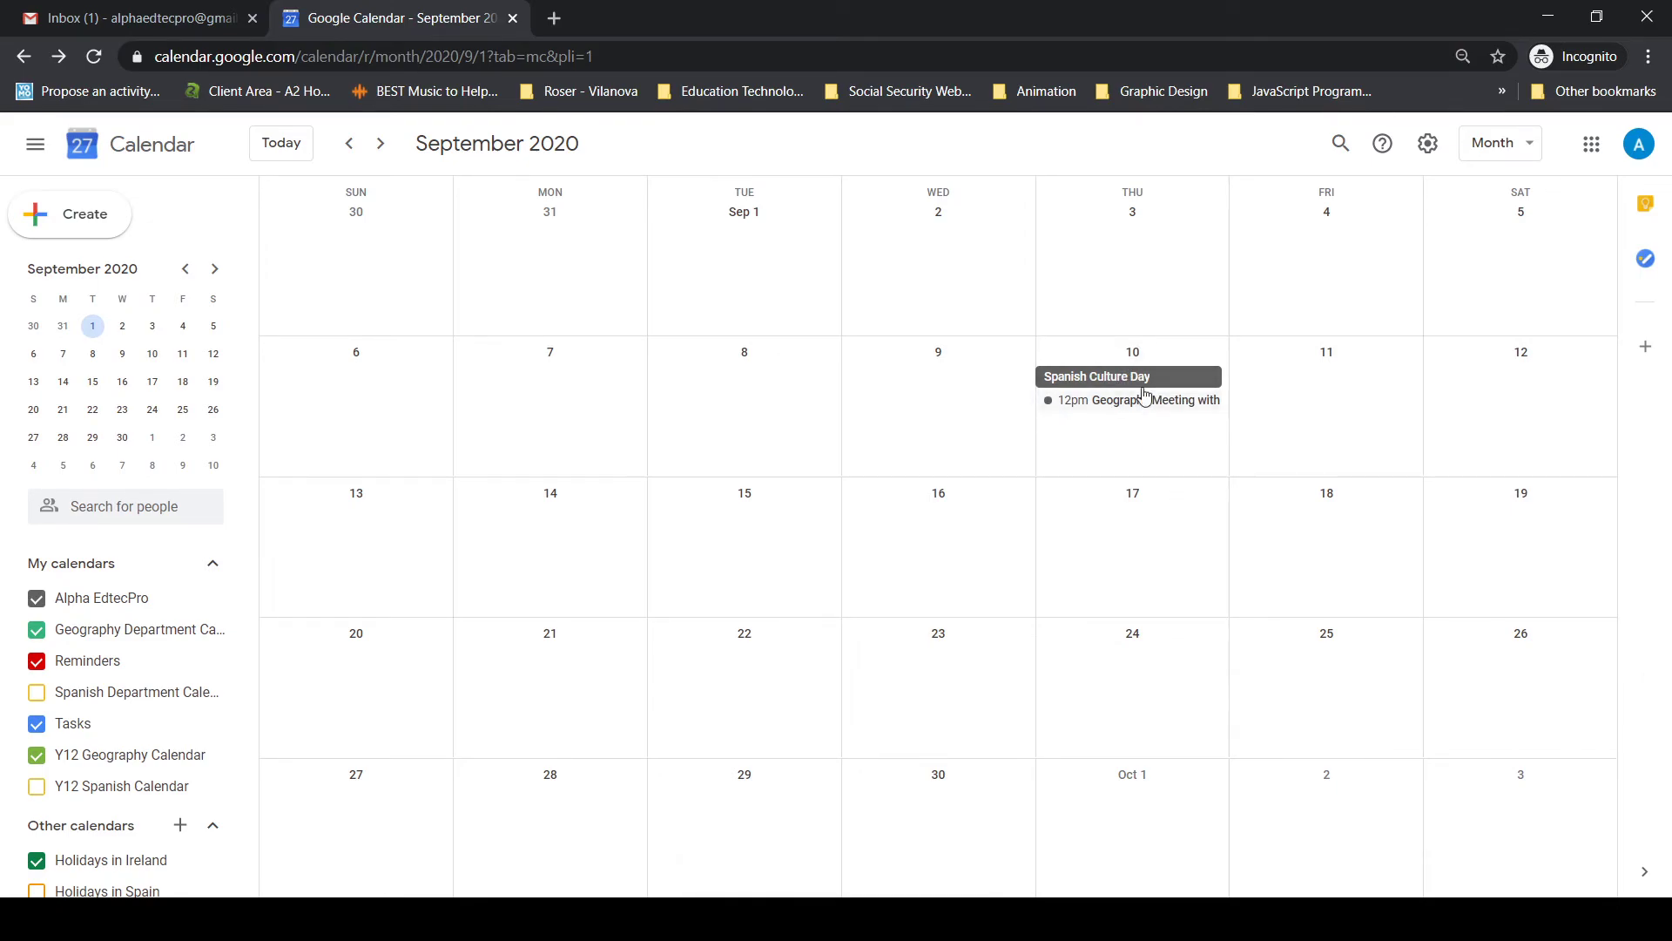
Step: Check the Spanish Culture Day event's details and full editing page, and close it without changes
{"action": "left_click_drag", "start_coordinate": [1084, 383], "coordinate": [1134, 440]}
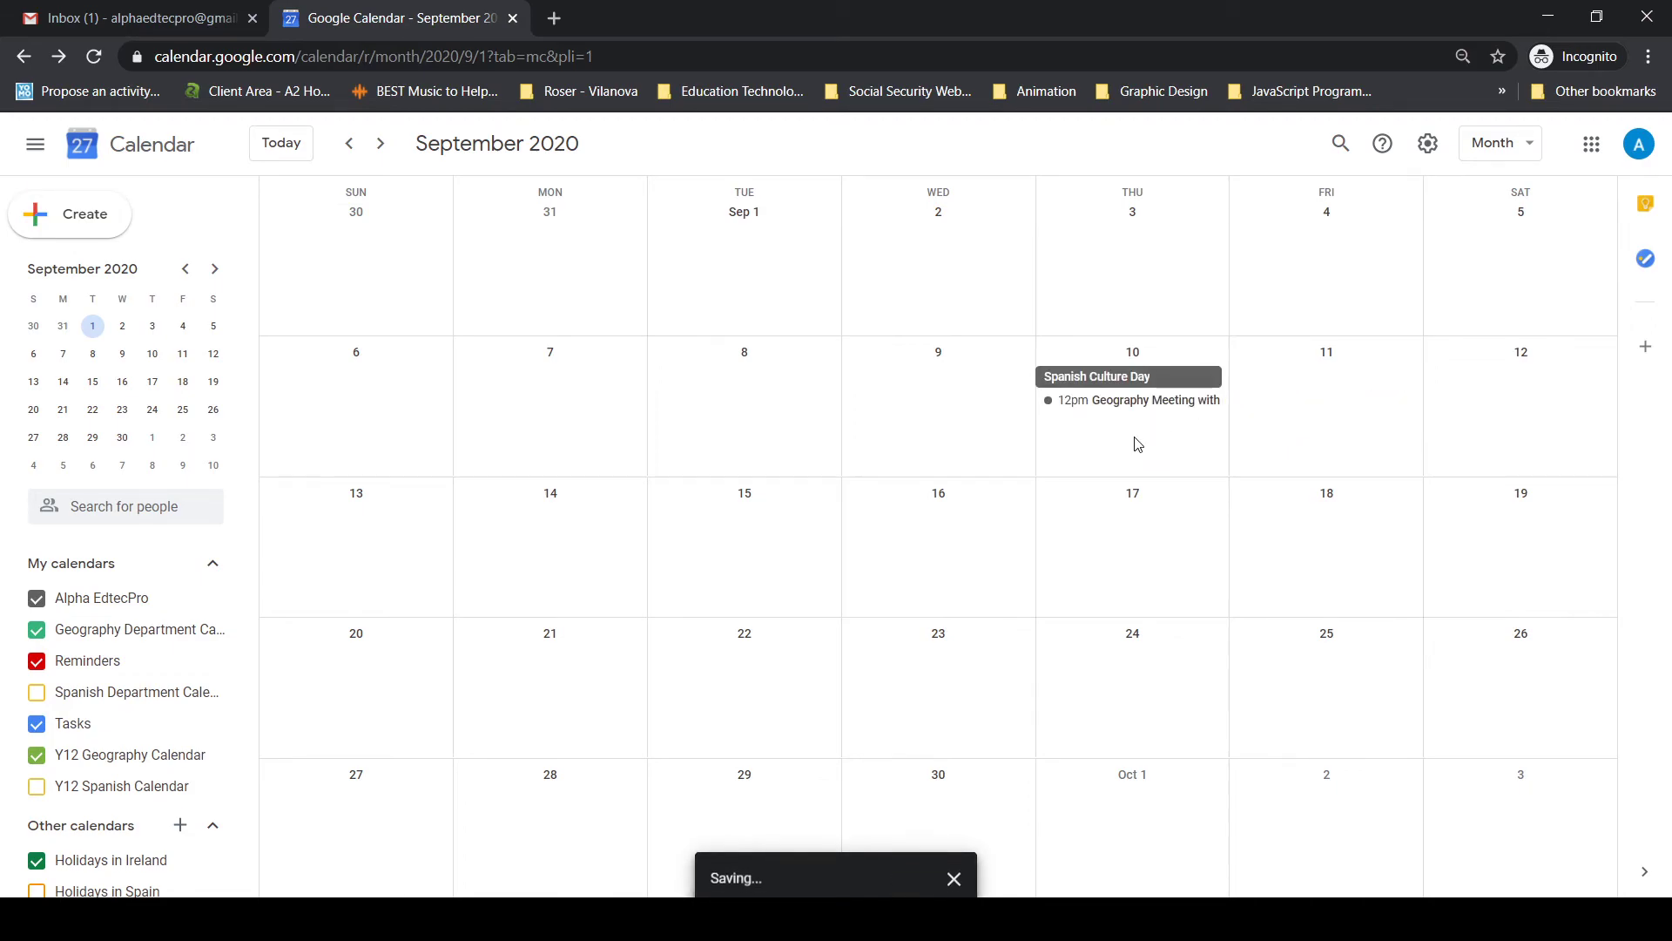
{"action": "left_click", "coordinate": [1137, 377]}
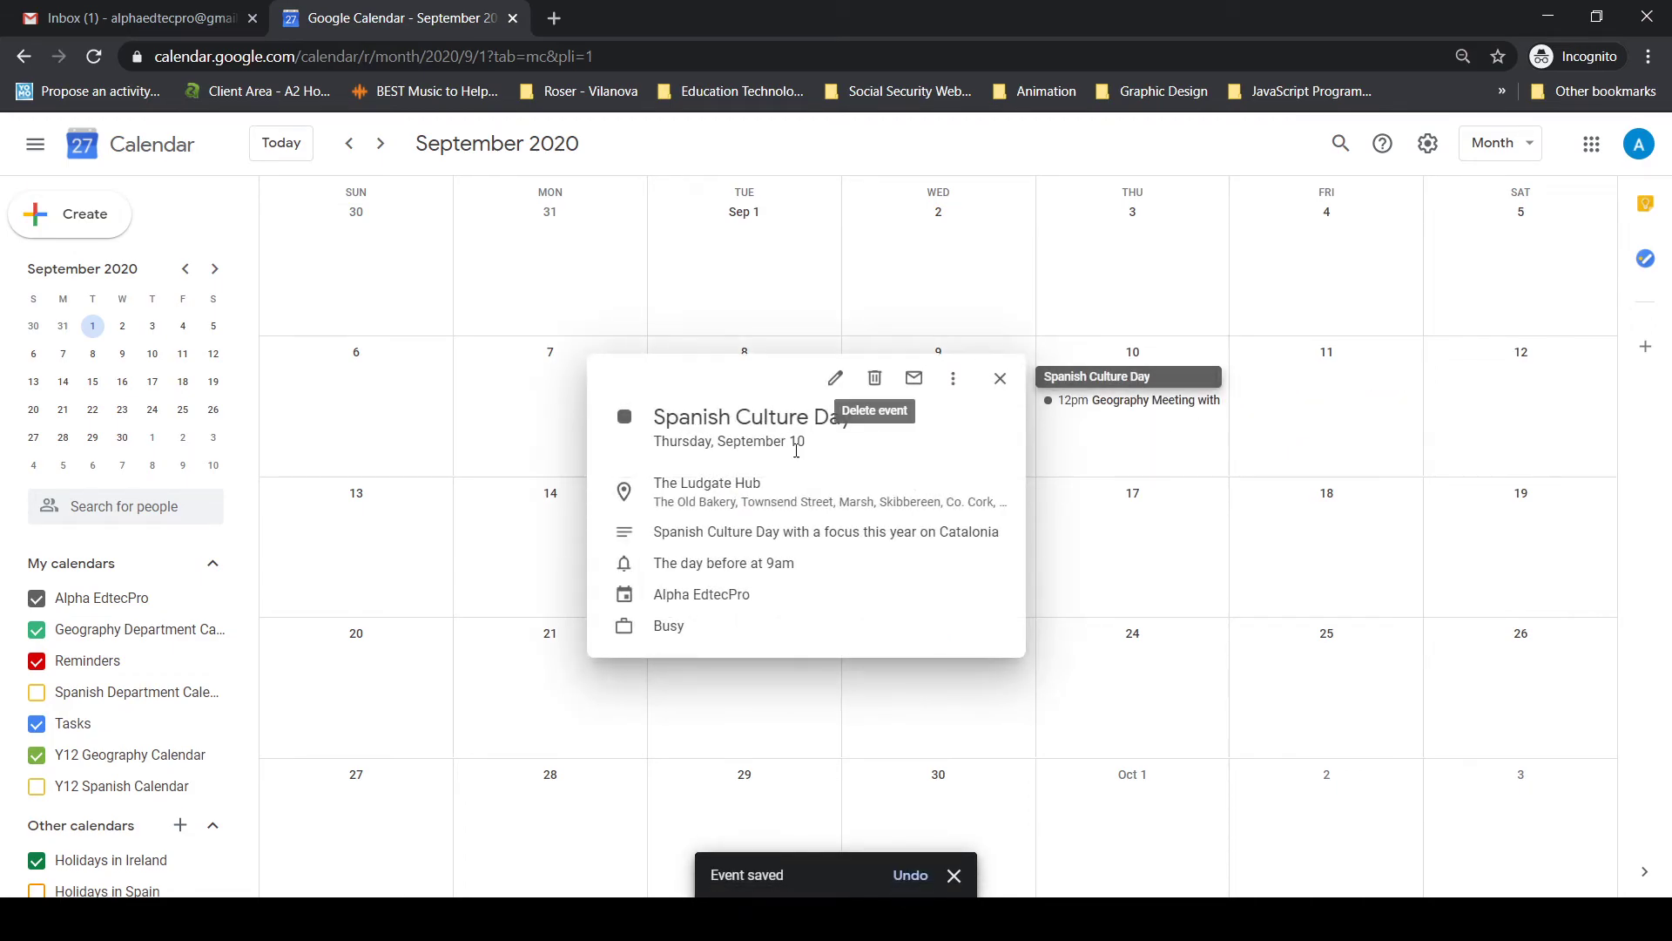
{"action": "left_click", "coordinate": [833, 390]}
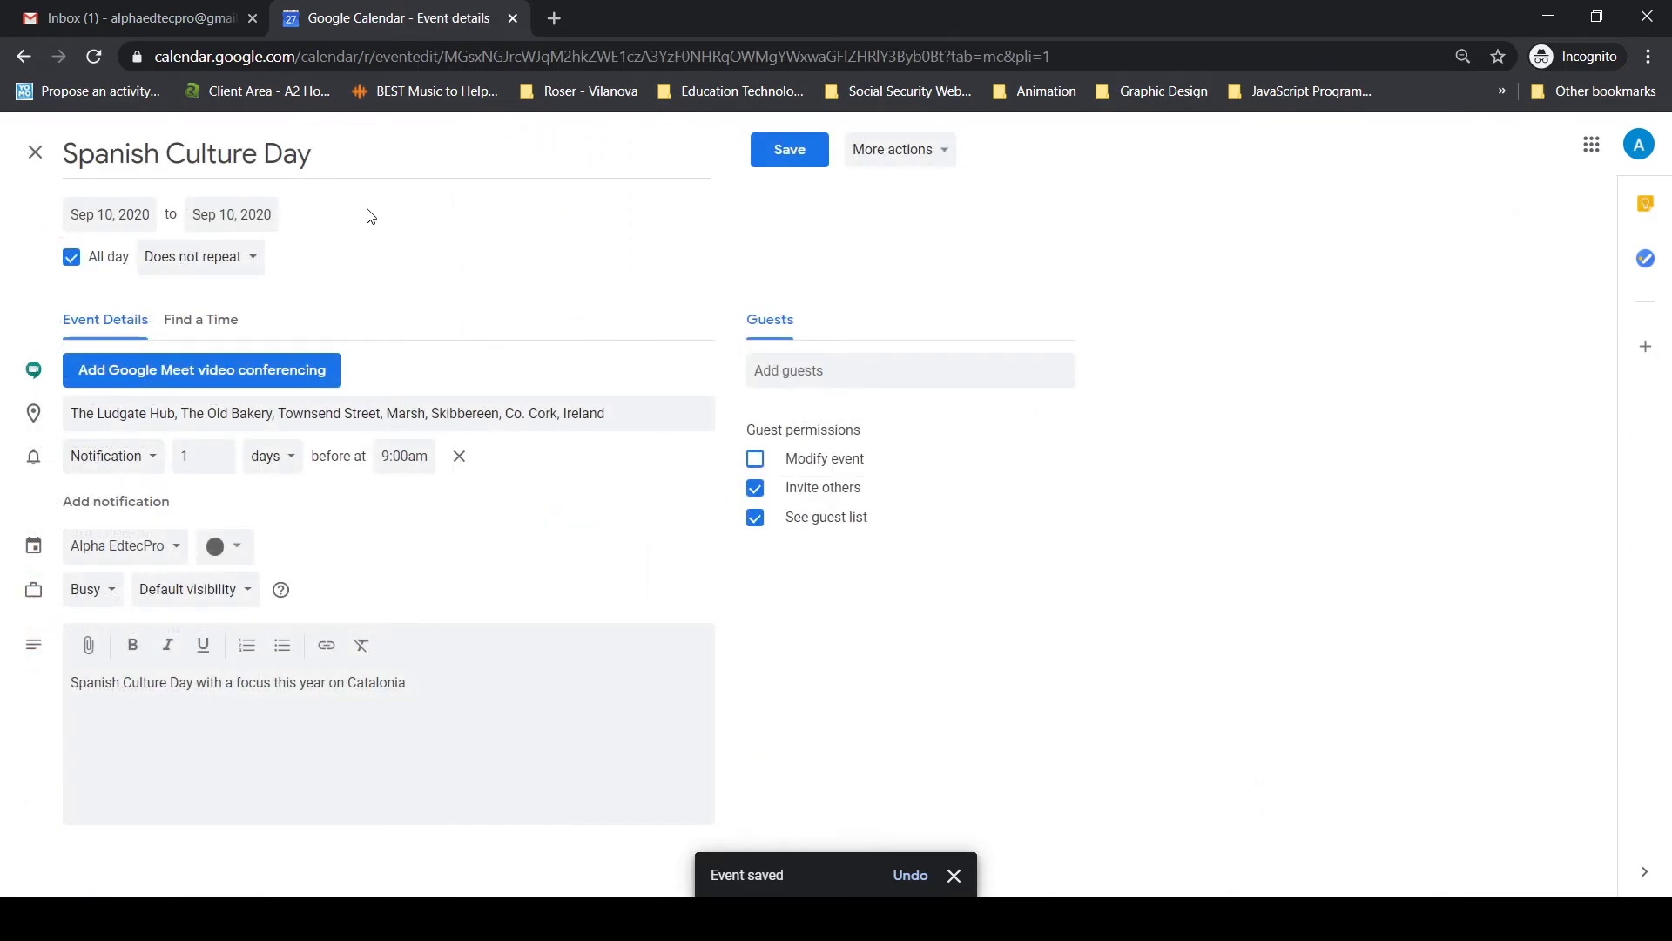
{"action": "left_click", "coordinate": [38, 153]}
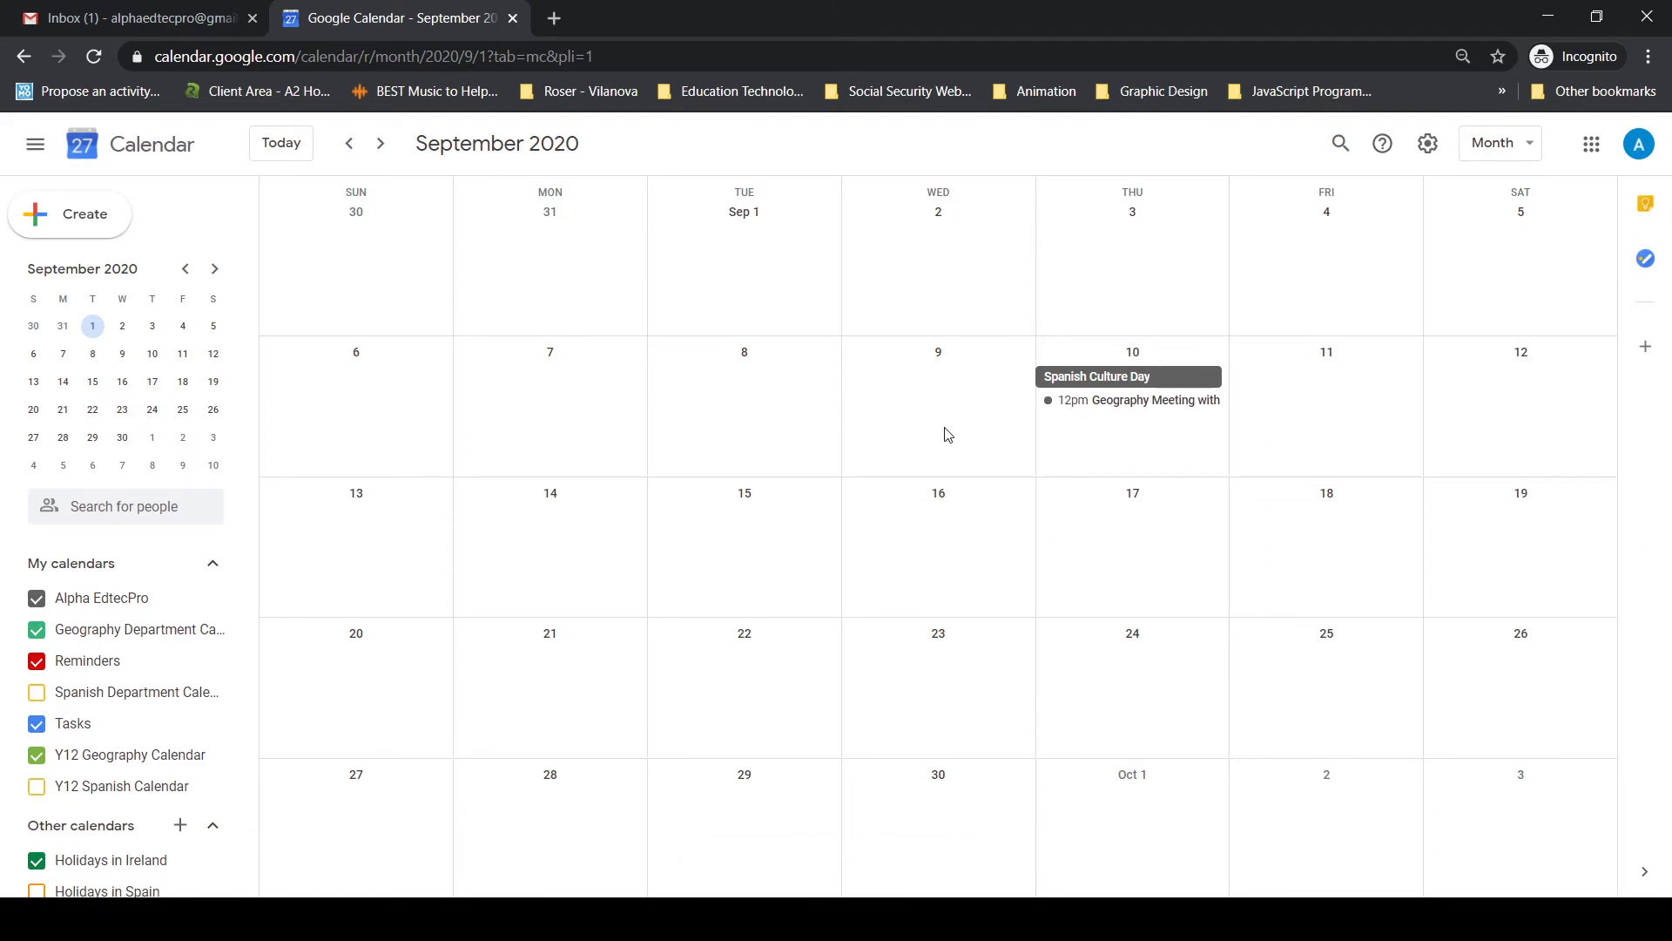
Step: Start a new all-day entry on September 9 and make it a reminder
{"action": "left_click", "coordinate": [892, 382]}
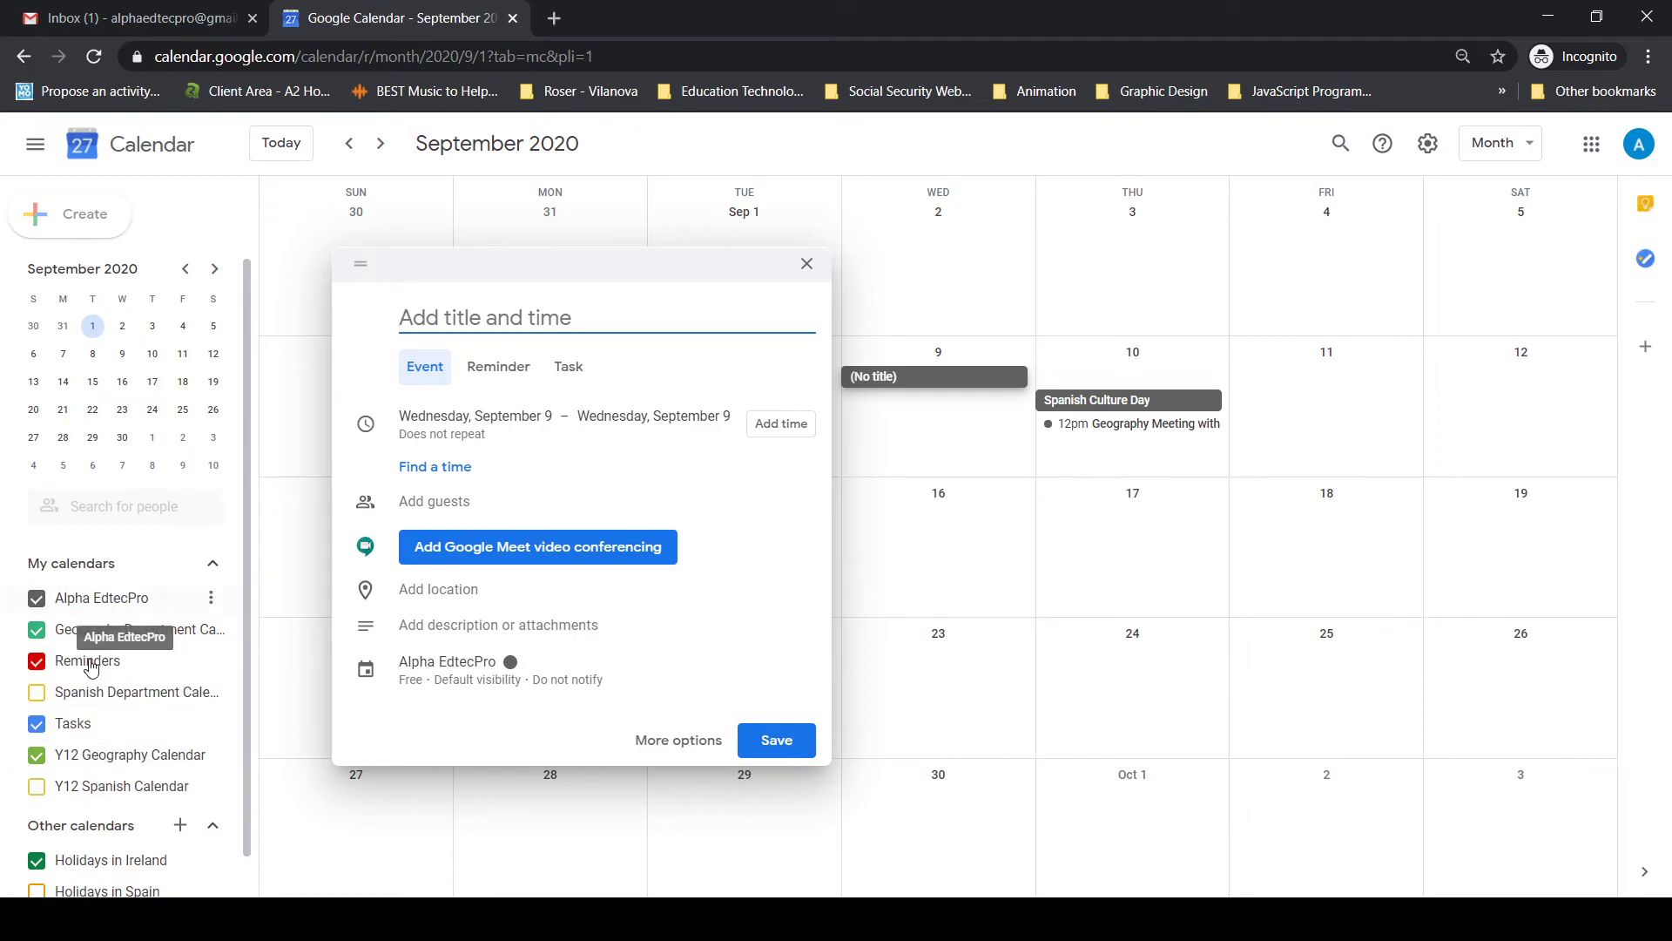
{"action": "left_click", "coordinate": [500, 366]}
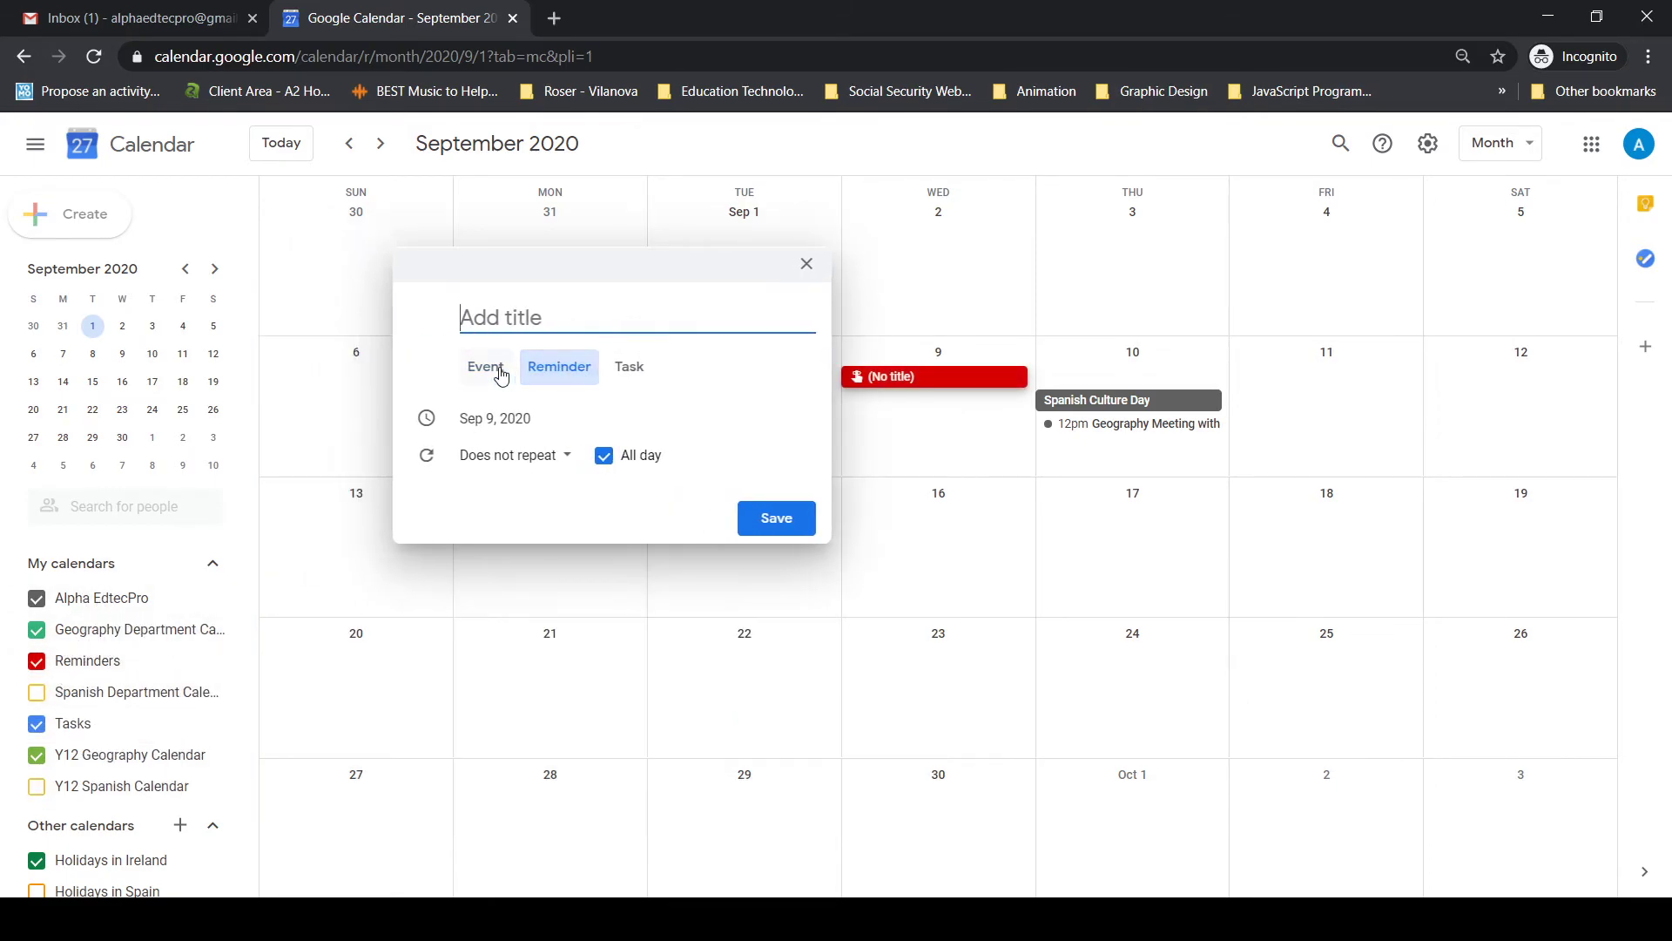
{"action": "left_click", "coordinate": [501, 372]}
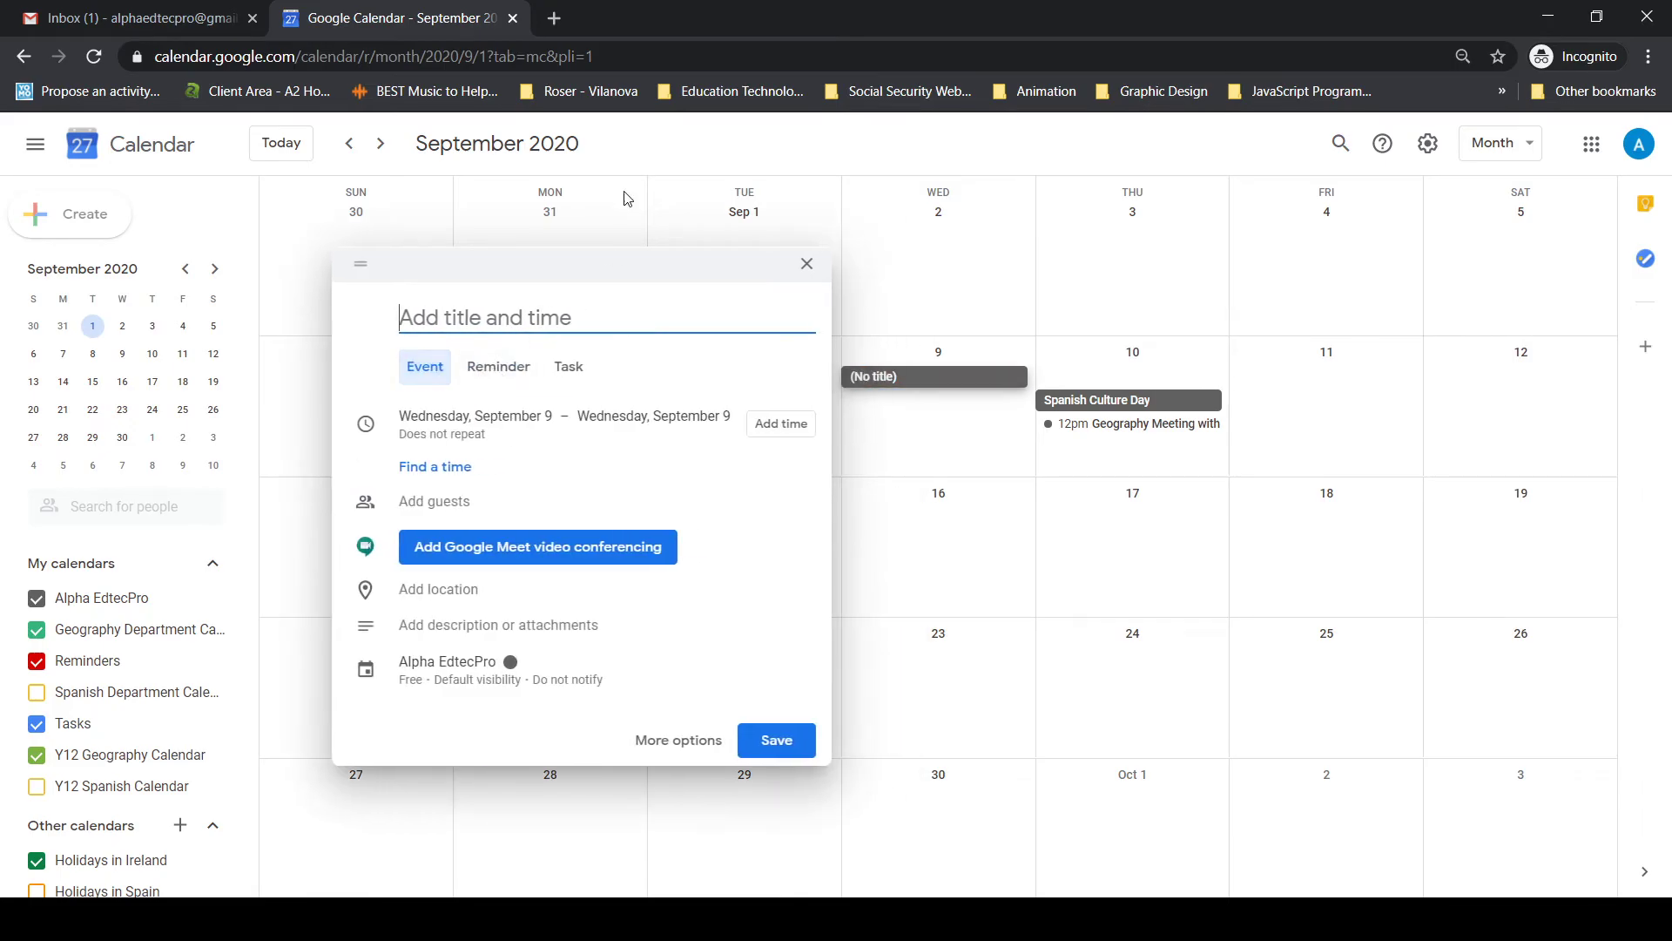
{"action": "left_click", "coordinate": [498, 367]}
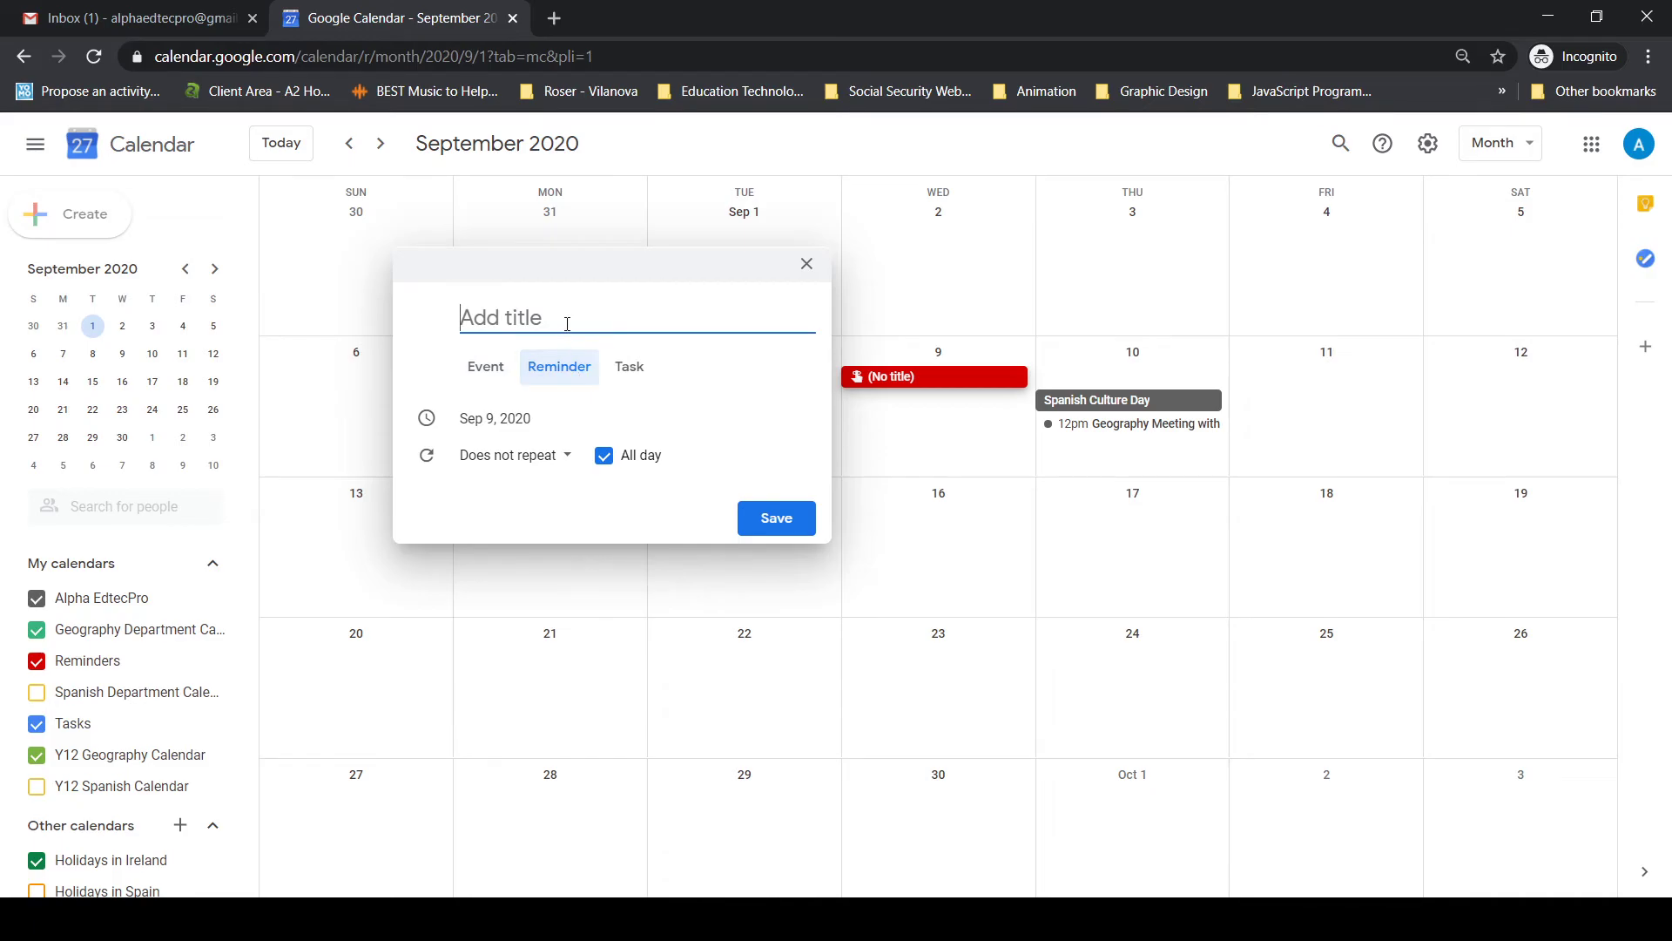
Step: Title the September 9 reminder "Reminder - Check with Flamenco Dancer" and save it
{"action": "type", "text": "Reminder"}
{"action": "type", "text": "for"}
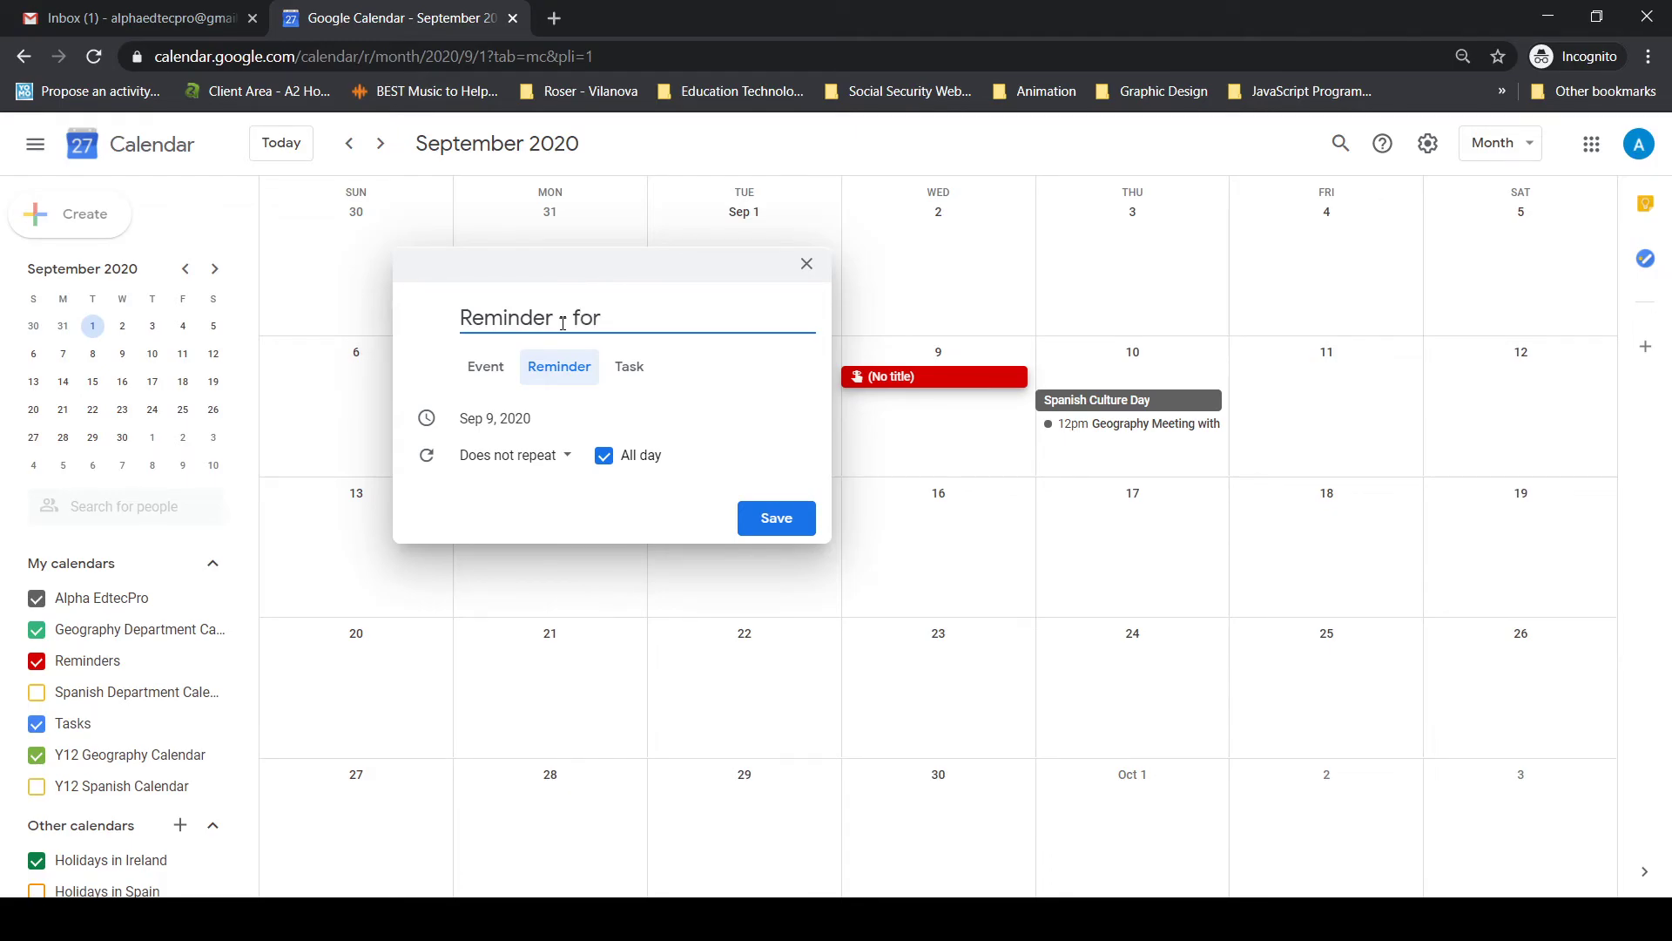
{"action": "type", "text": " S"}
{"action": "type", "text": "a"}
{"action": "key", "text": "BackSpace"}
{"action": "key", "text": "BackSpace"}
{"action": "key", "text": "BackSpace"}
{"action": "key", "text": "BackSpace"}
{"action": "key", "text": "BackSpace"}
{"action": "key", "text": "BackSpace"}
{"action": "type", "text": "Check with Flame"}
{"action": "type", "text": "nco"}
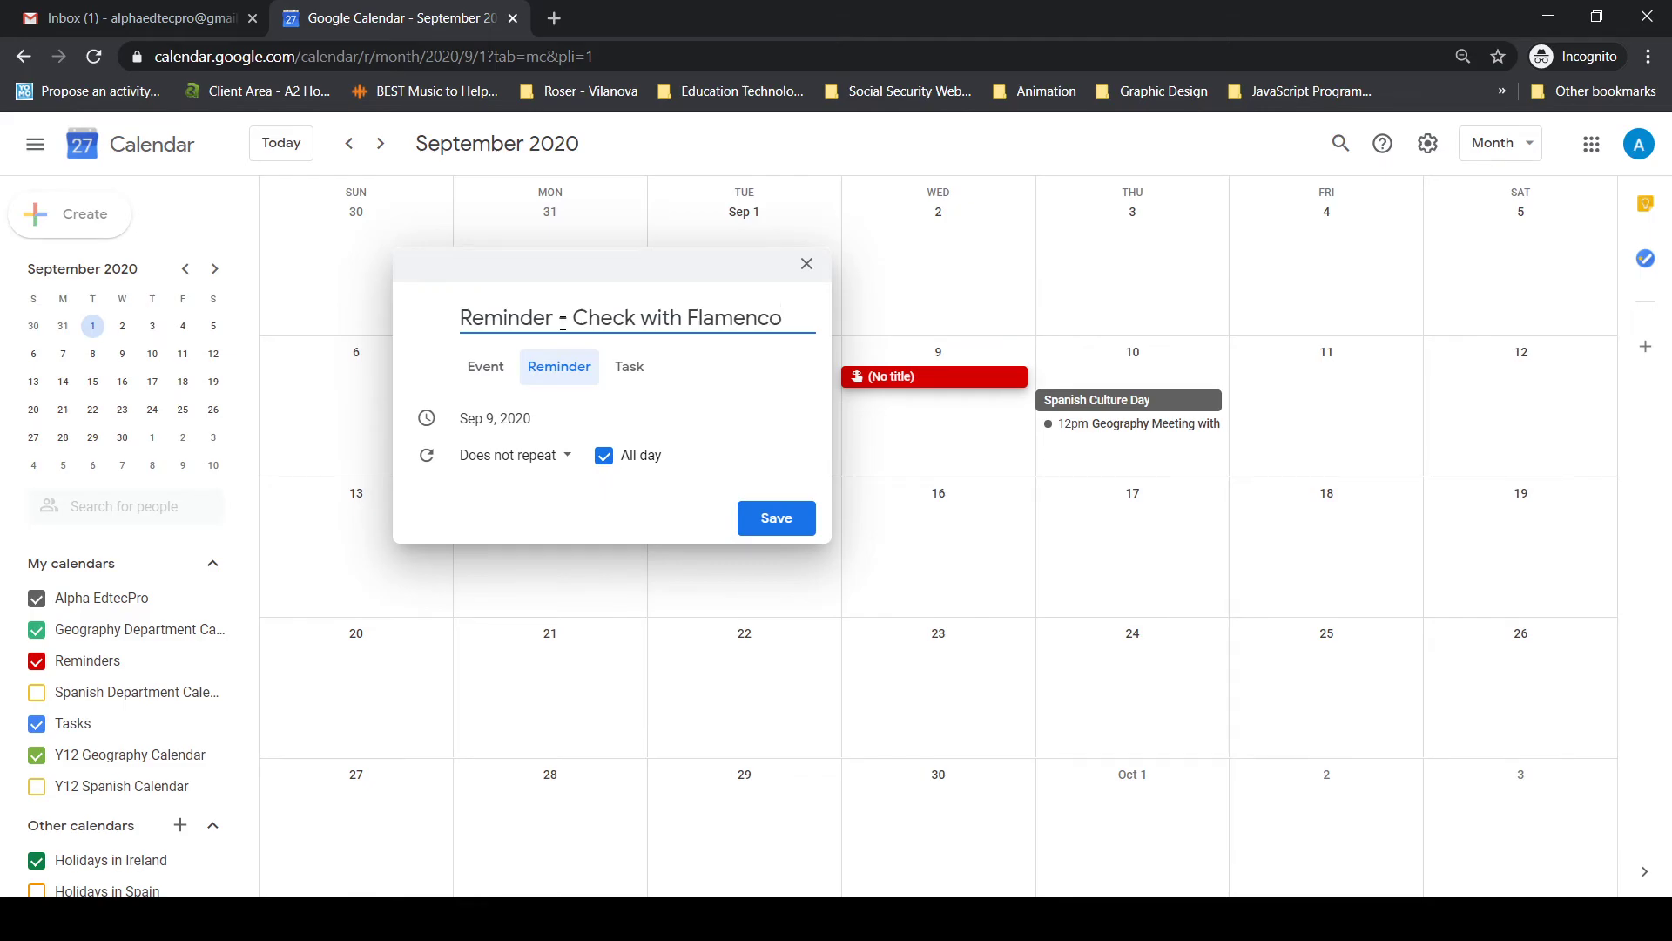
{"action": "type", "text": " Dancer"}
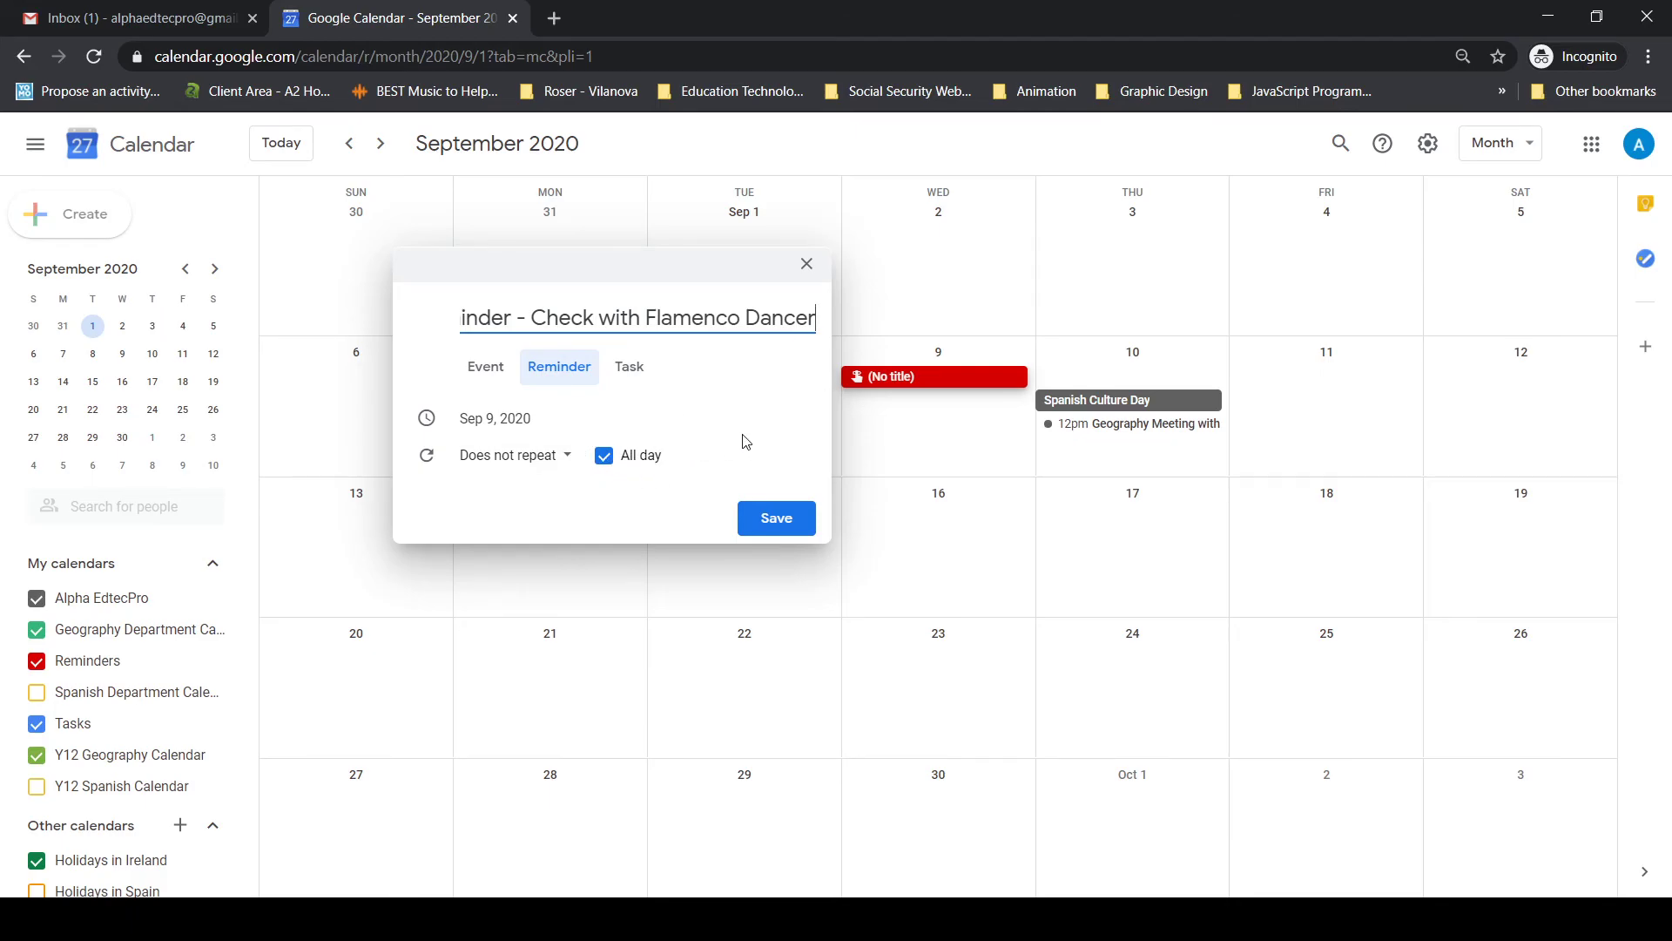
{"action": "left_click", "coordinate": [775, 519]}
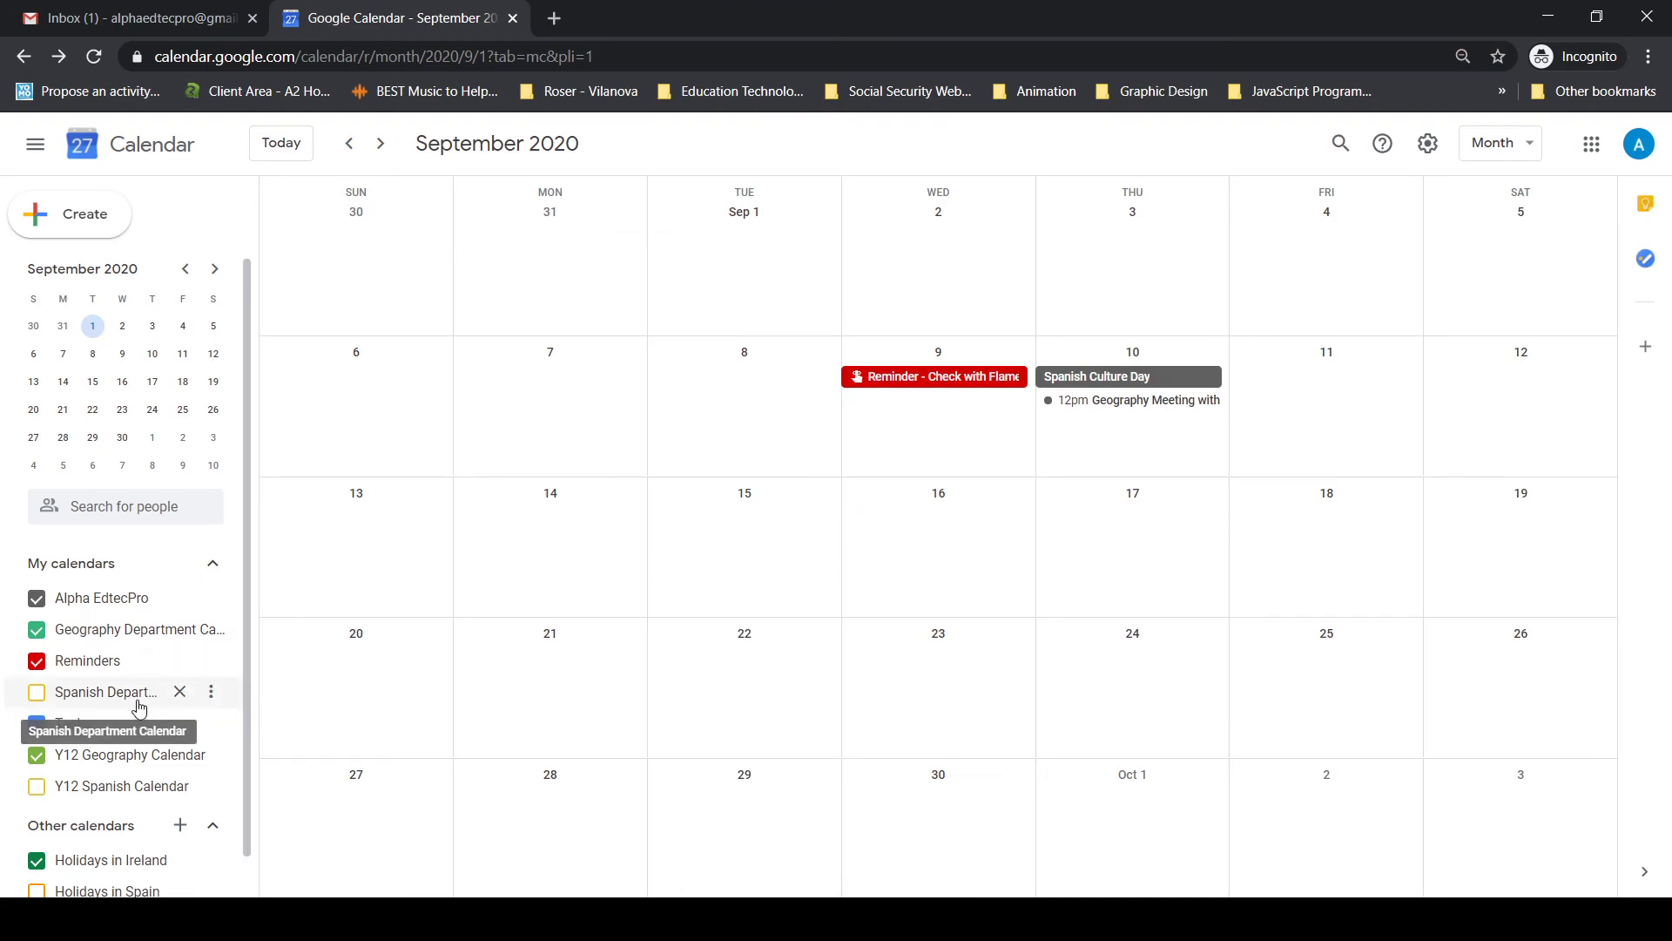
Step: Create a second reminder, without a title, for September 9, 2020 at 1:00pm and save it
{"action": "left_click", "coordinate": [917, 417]}
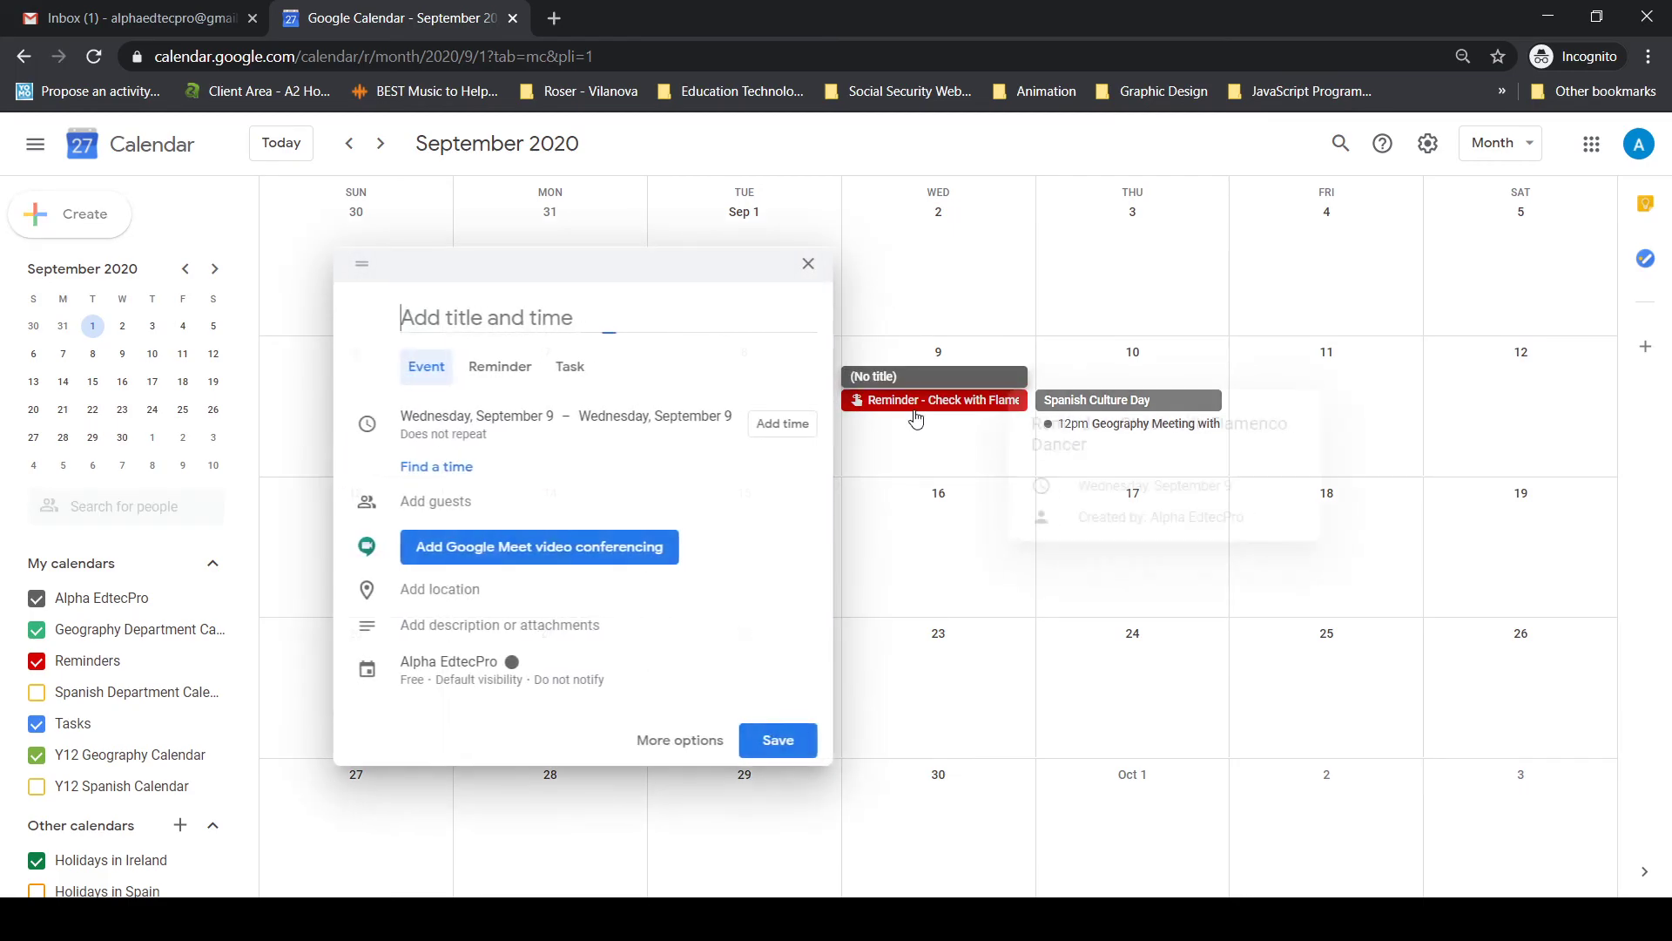
{"action": "left_click", "coordinate": [809, 277]}
{"action": "left_click", "coordinate": [77, 223]}
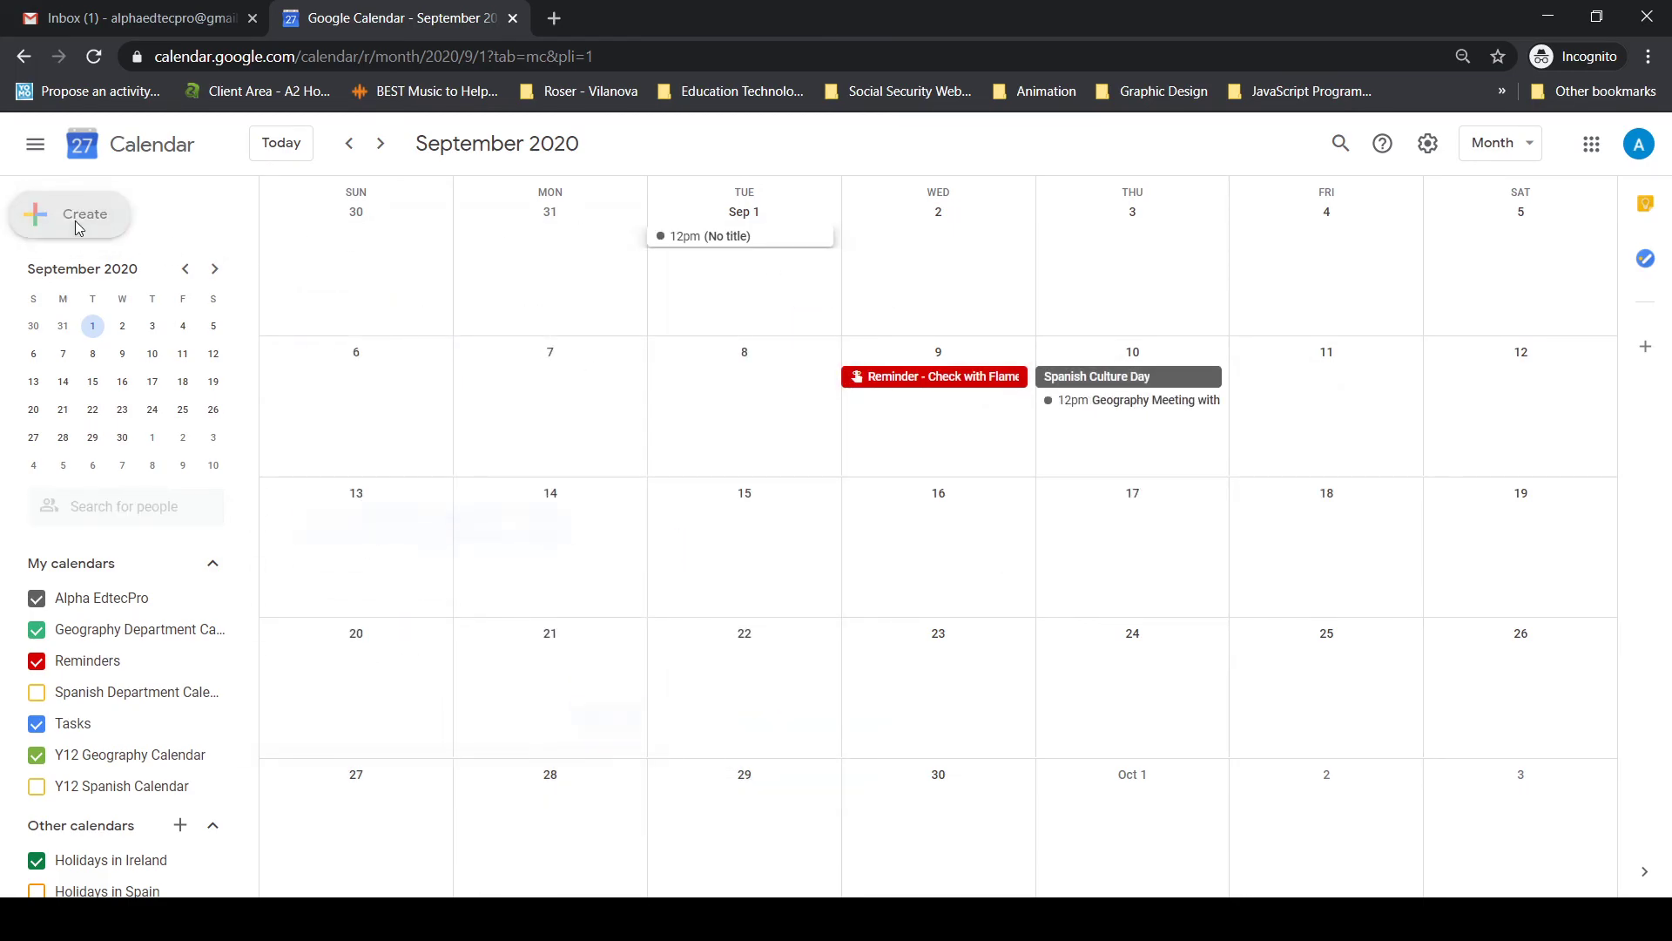
{"action": "left_click", "coordinate": [353, 347]}
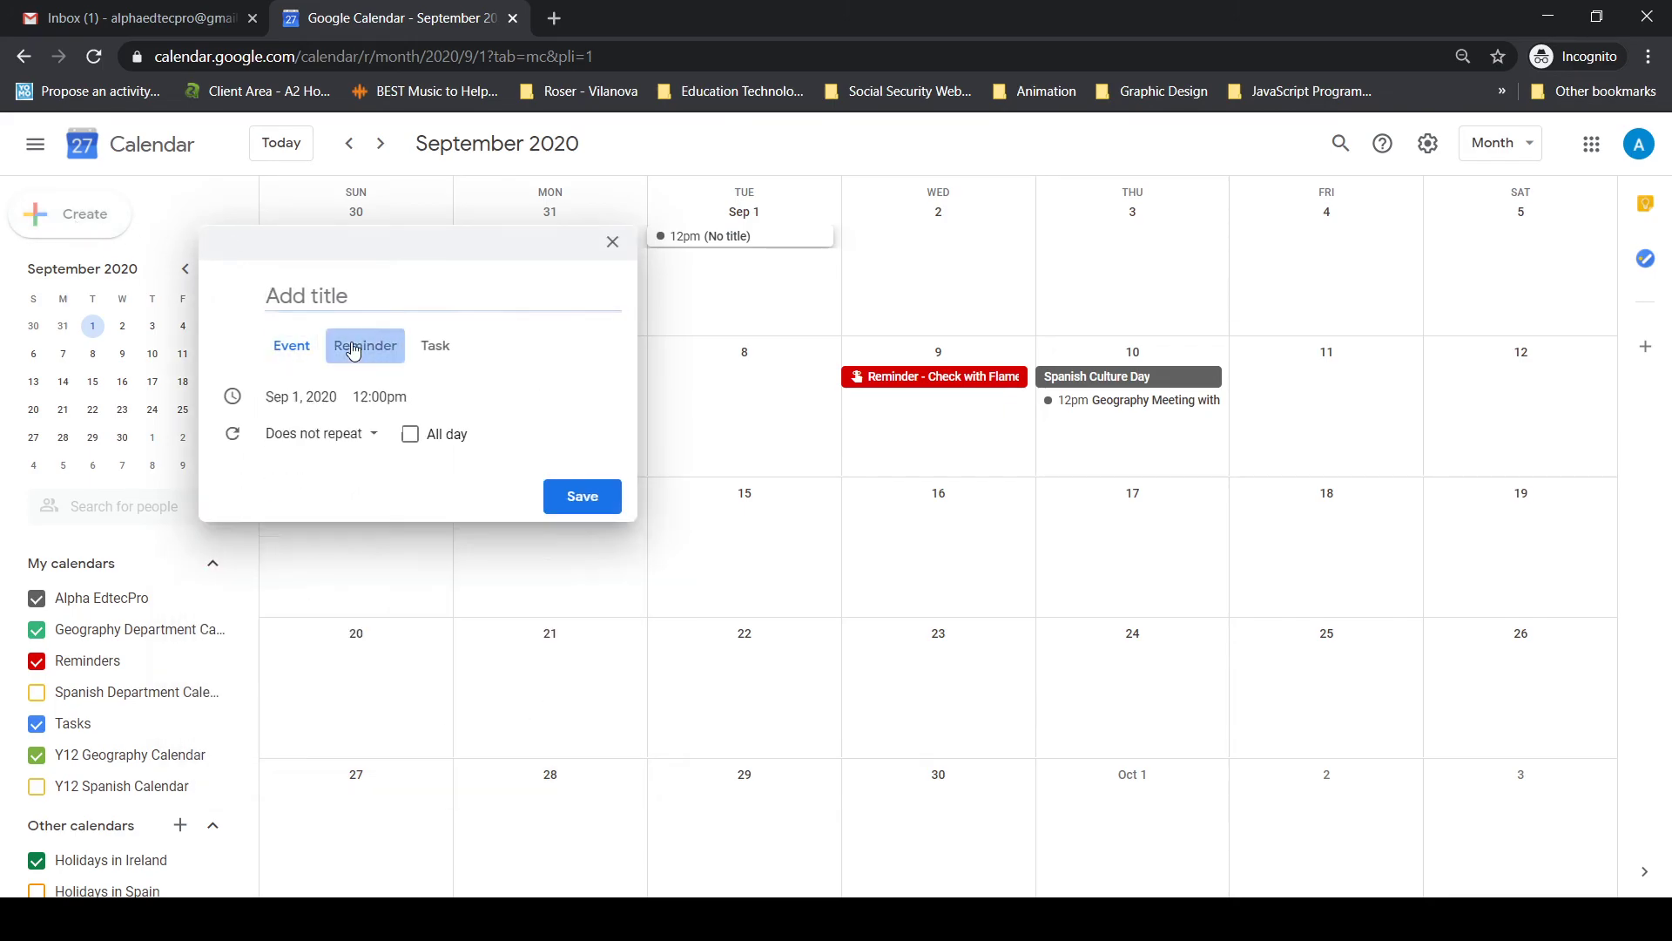
{"action": "left_click", "coordinate": [299, 405]}
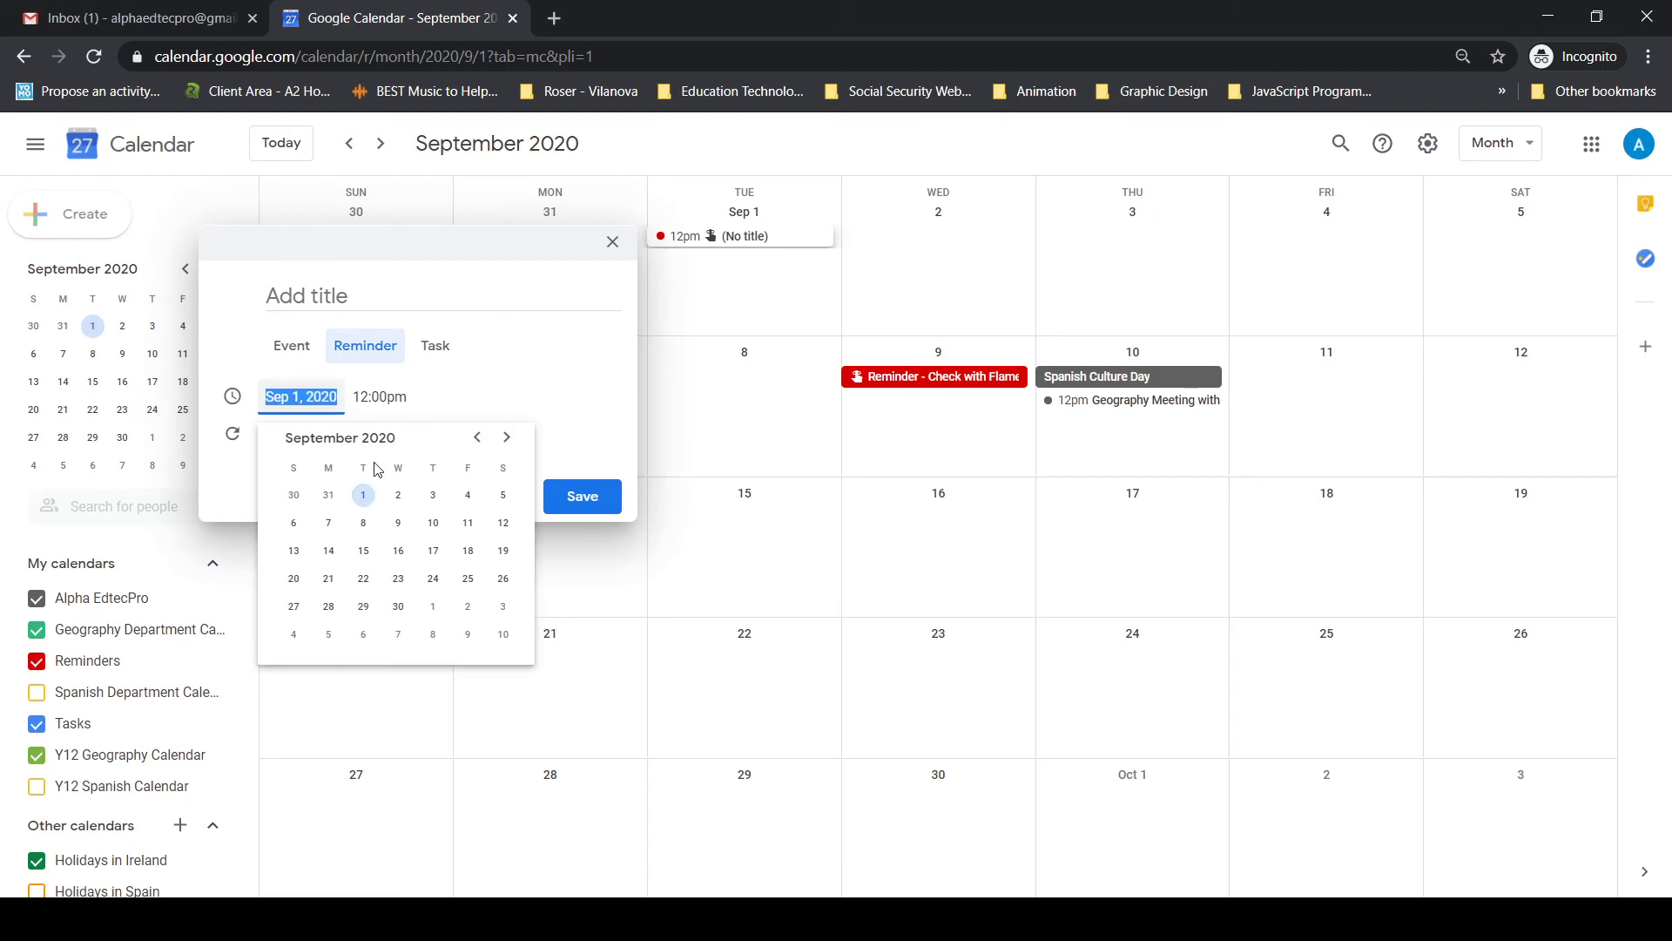
{"action": "left_click", "coordinate": [398, 523]}
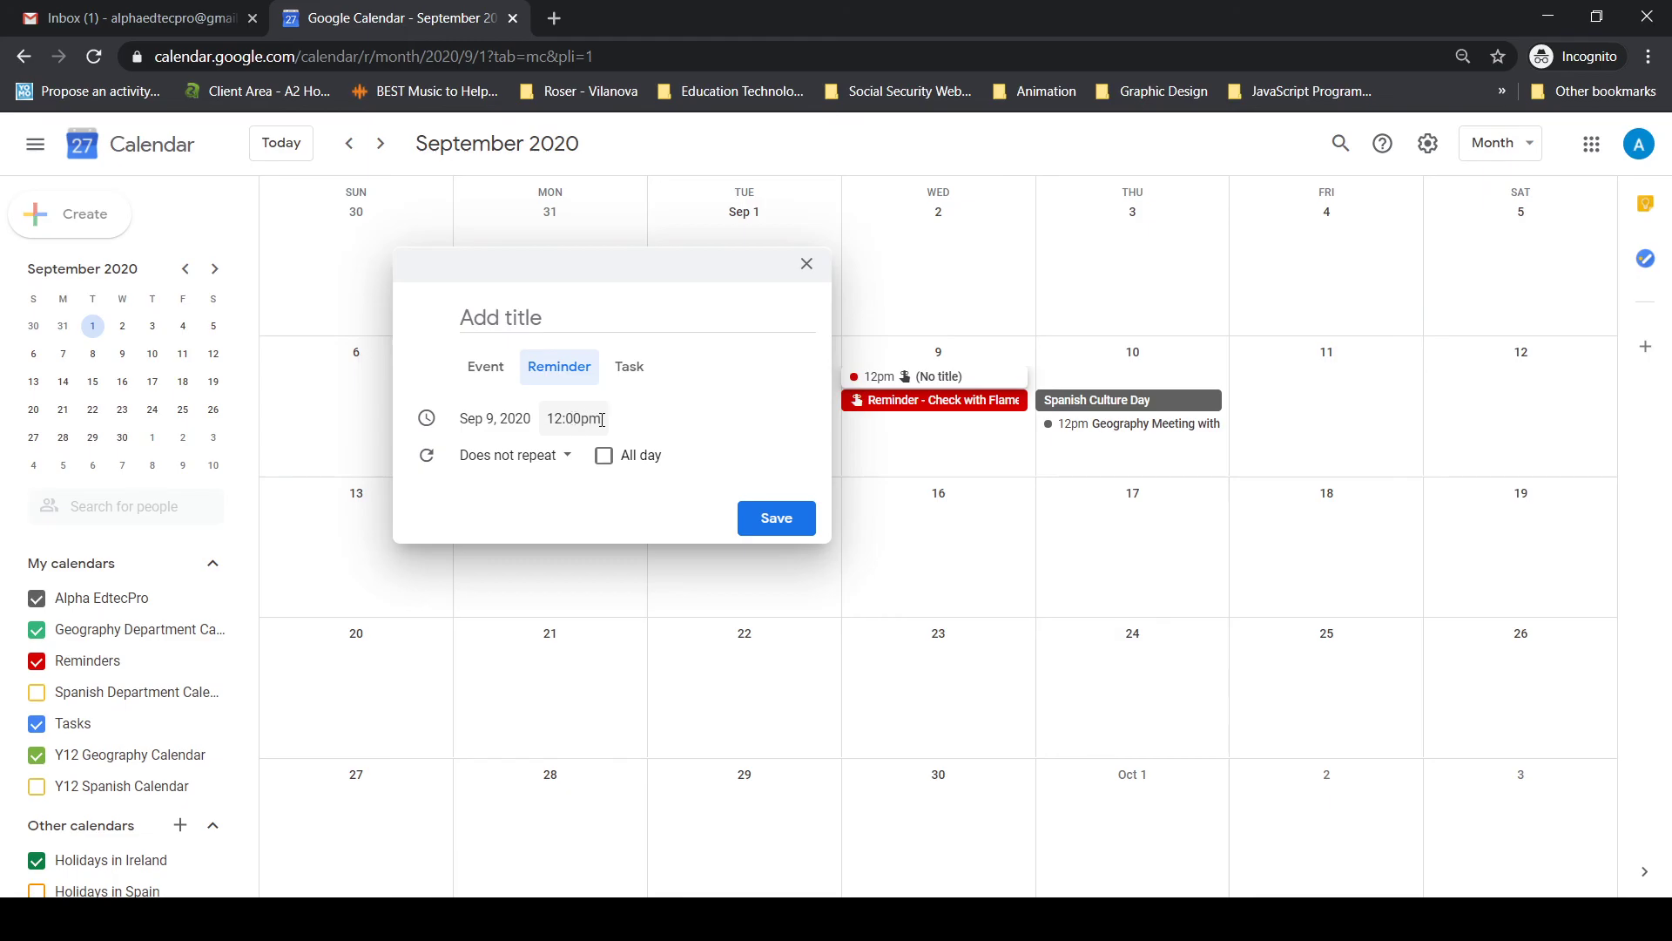
{"action": "left_click", "coordinate": [576, 422]}
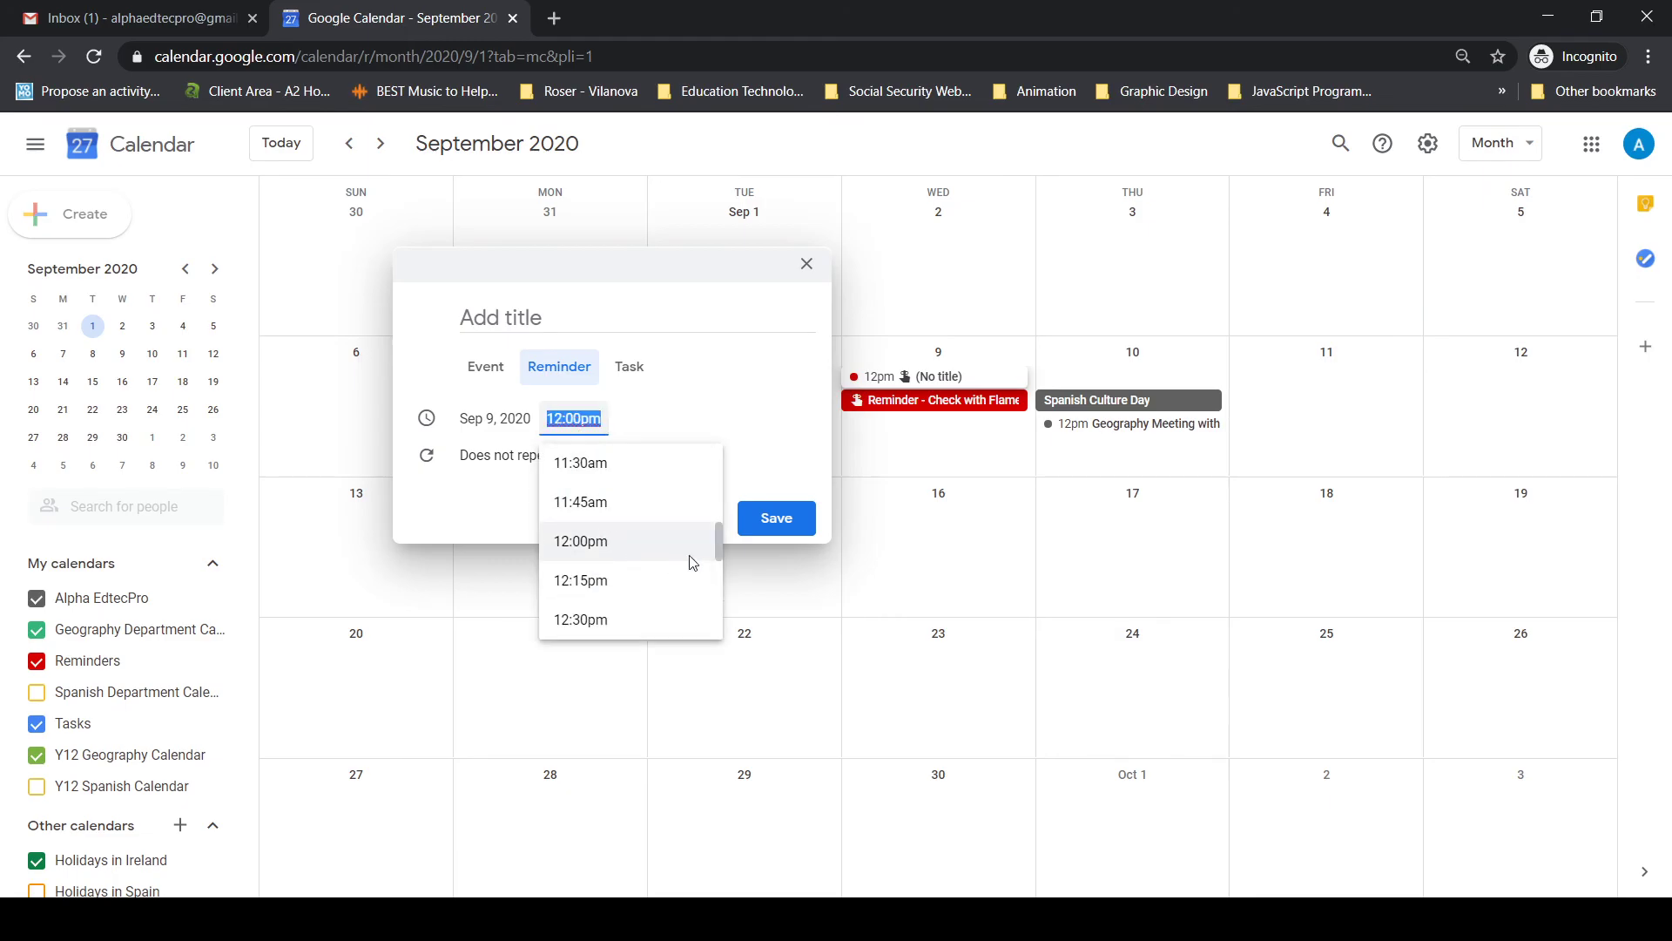
{"action": "left_click_drag", "start_coordinate": [717, 551], "coordinate": [717, 559]}
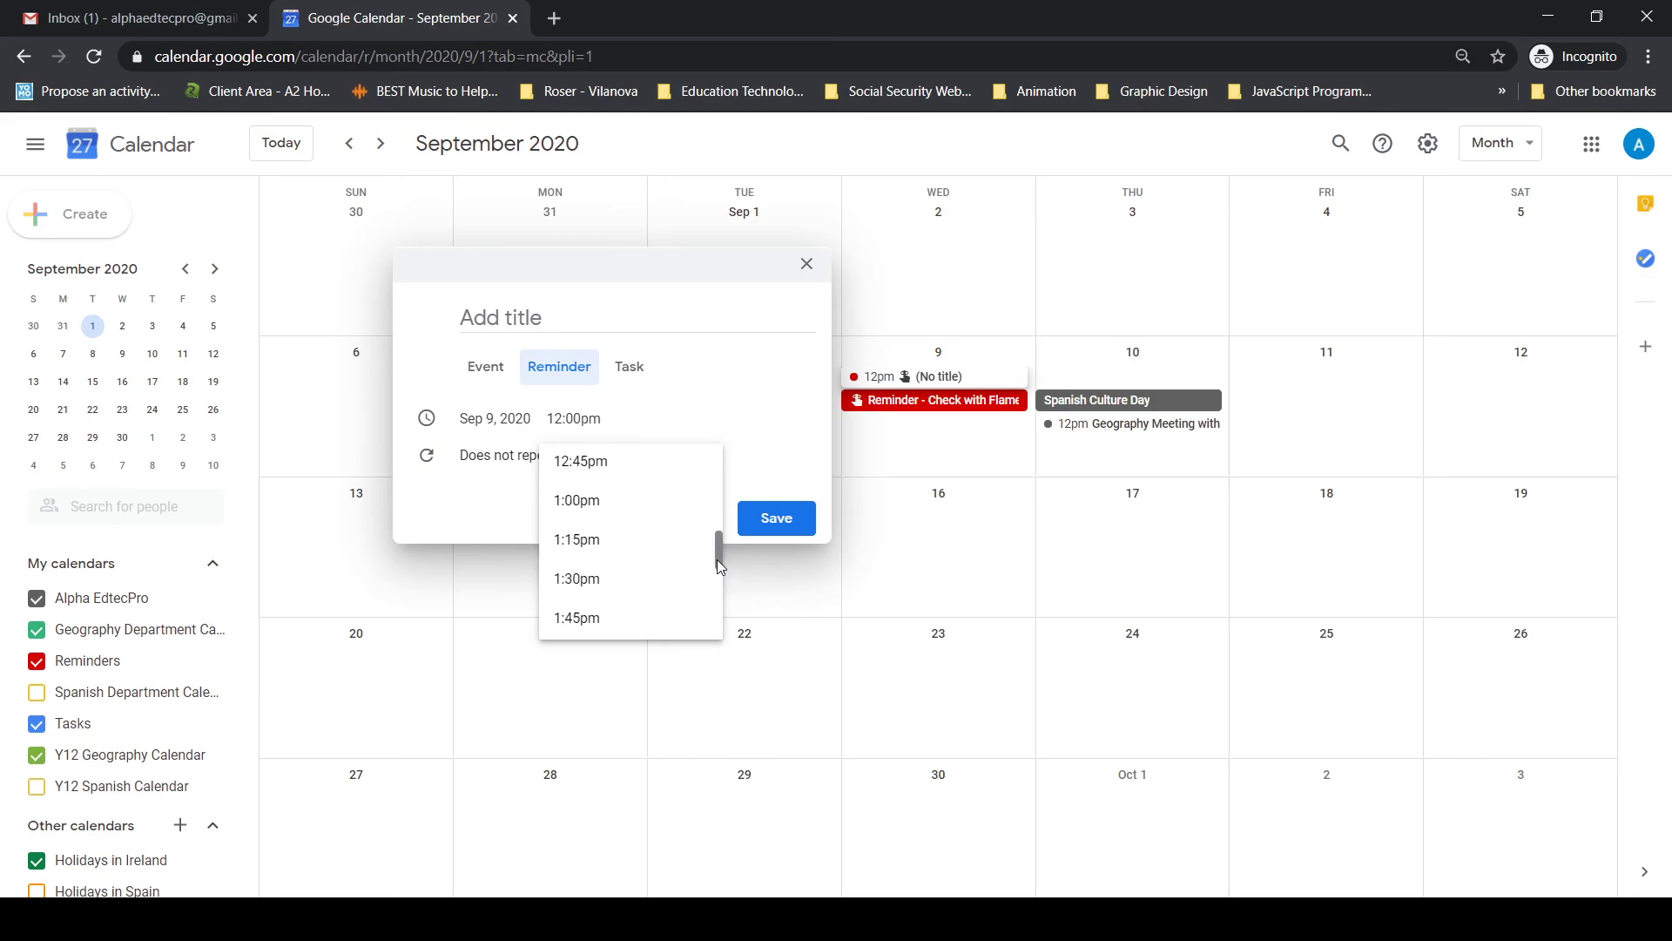
{"action": "left_click", "coordinate": [616, 507]}
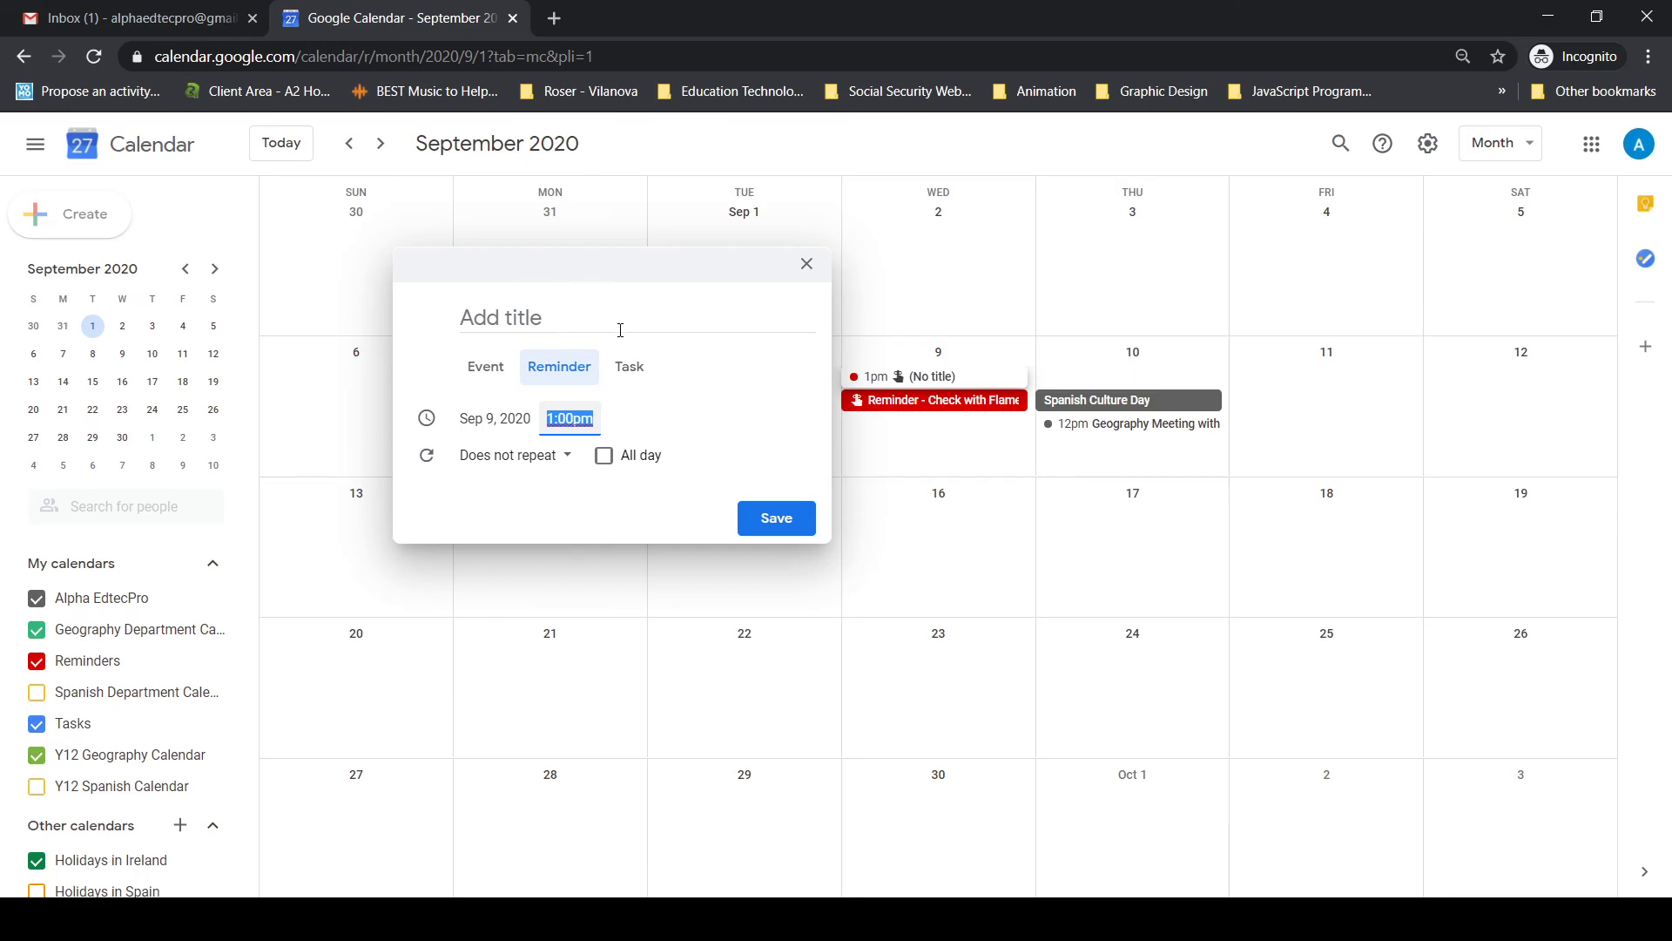
{"action": "left_click", "coordinate": [775, 520]}
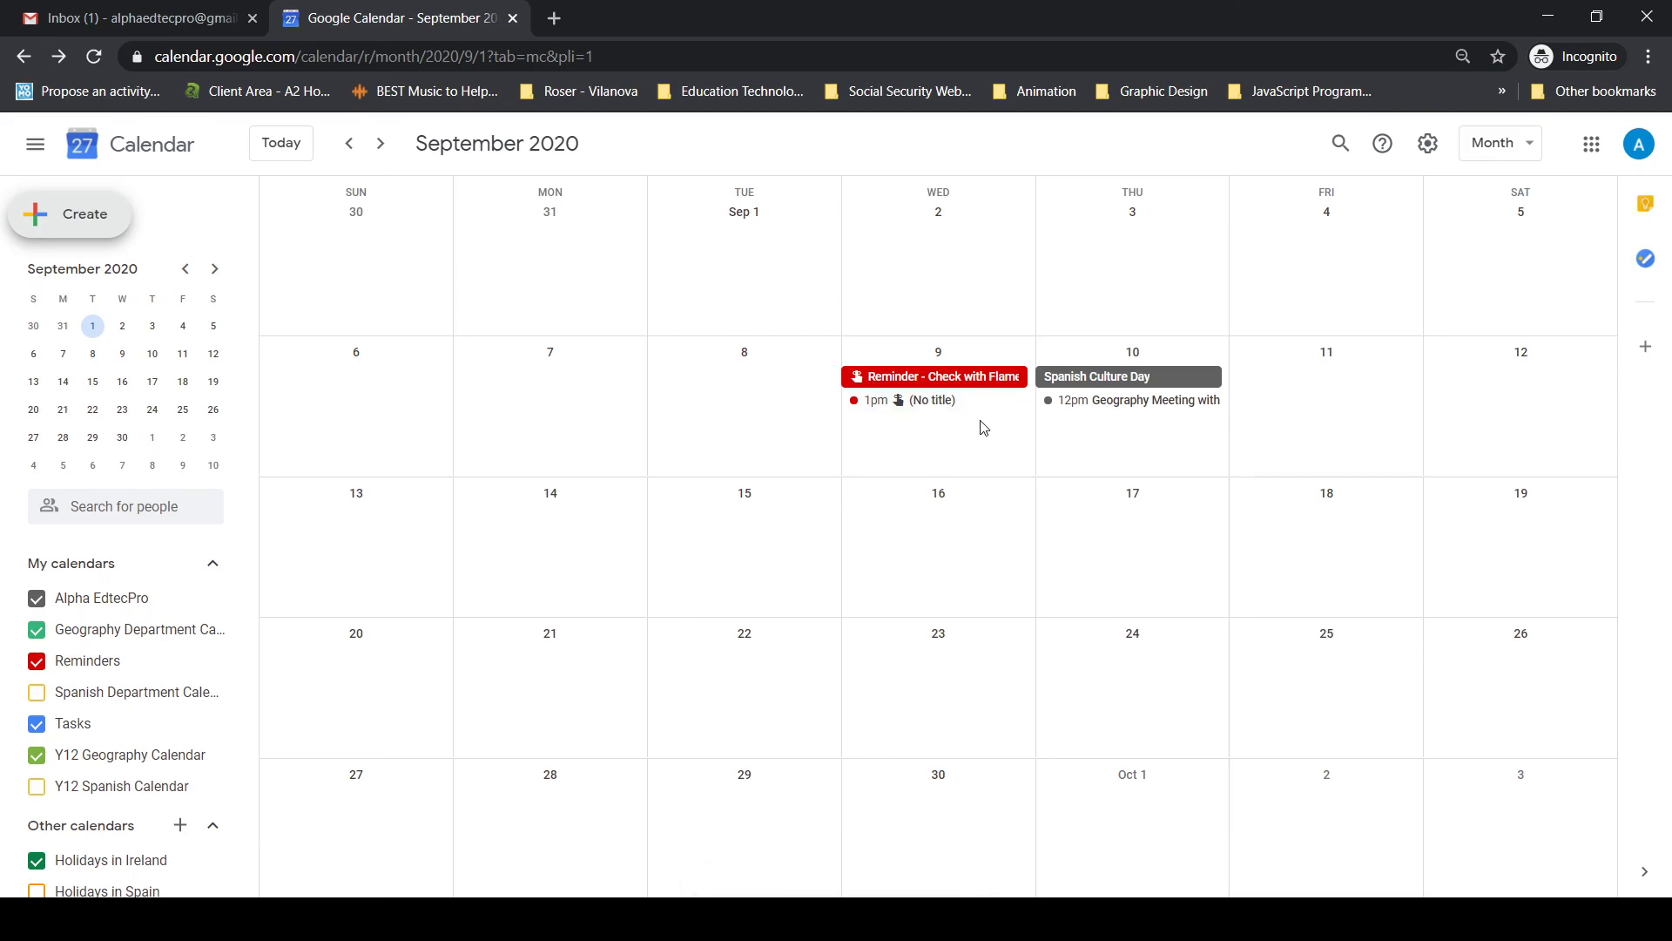
Step: Title the untitled 1pm reminder on September 9 "Call Tapas Chef" and save the change
{"action": "left_click", "coordinate": [930, 403]}
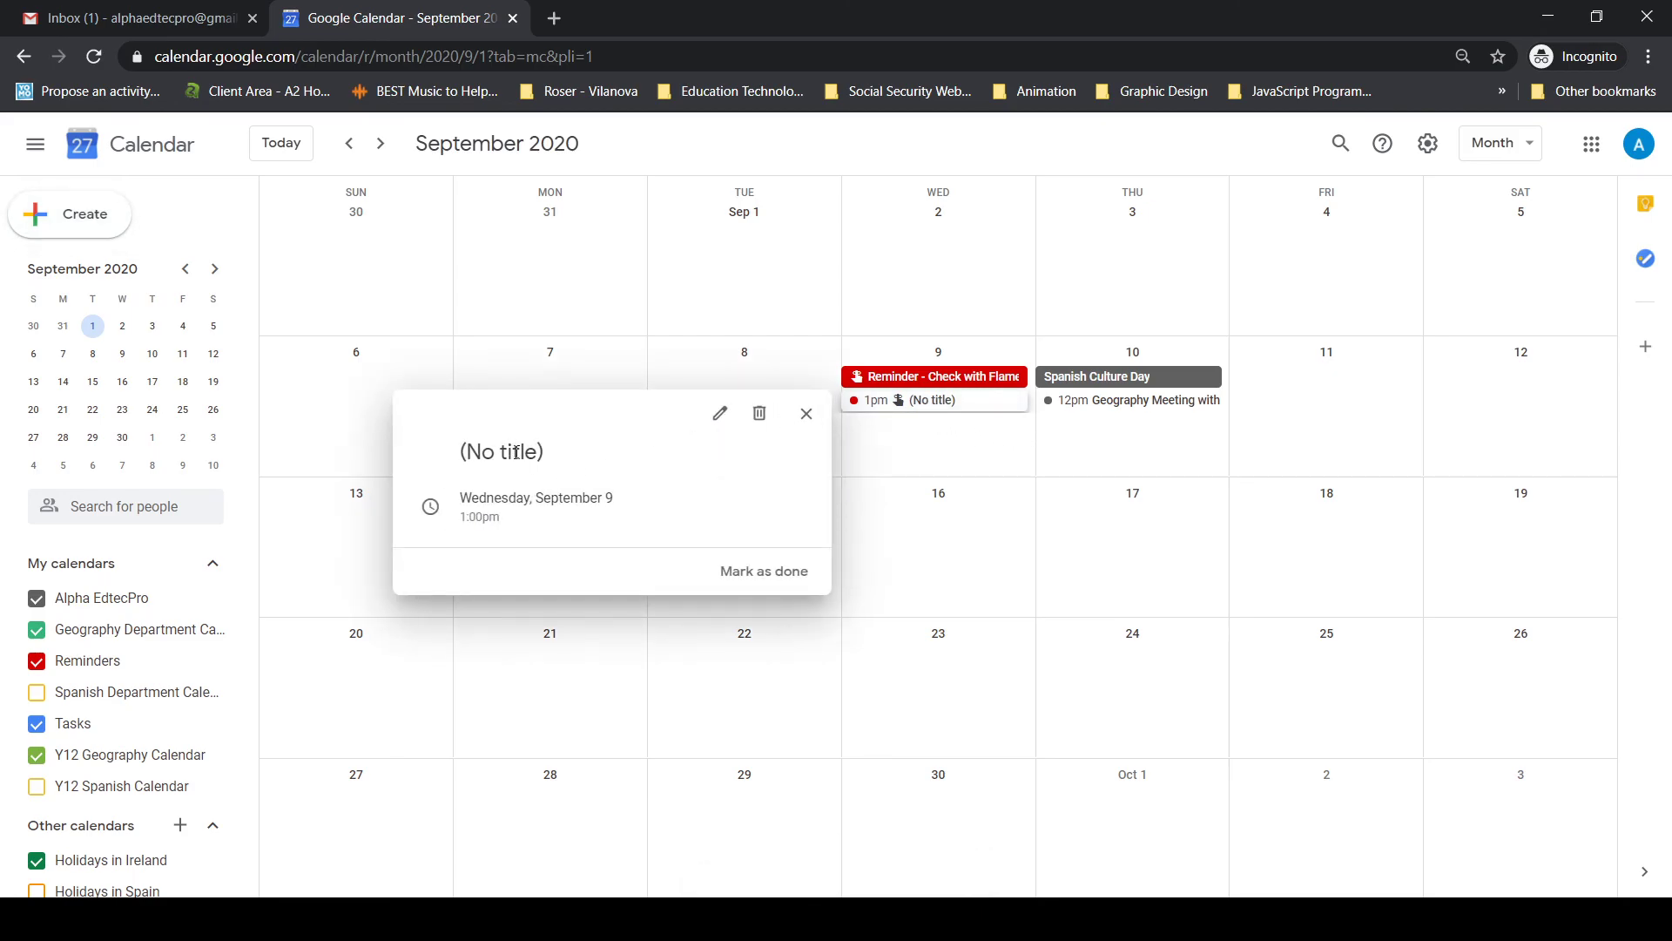
{"action": "left_click", "coordinate": [720, 415]}
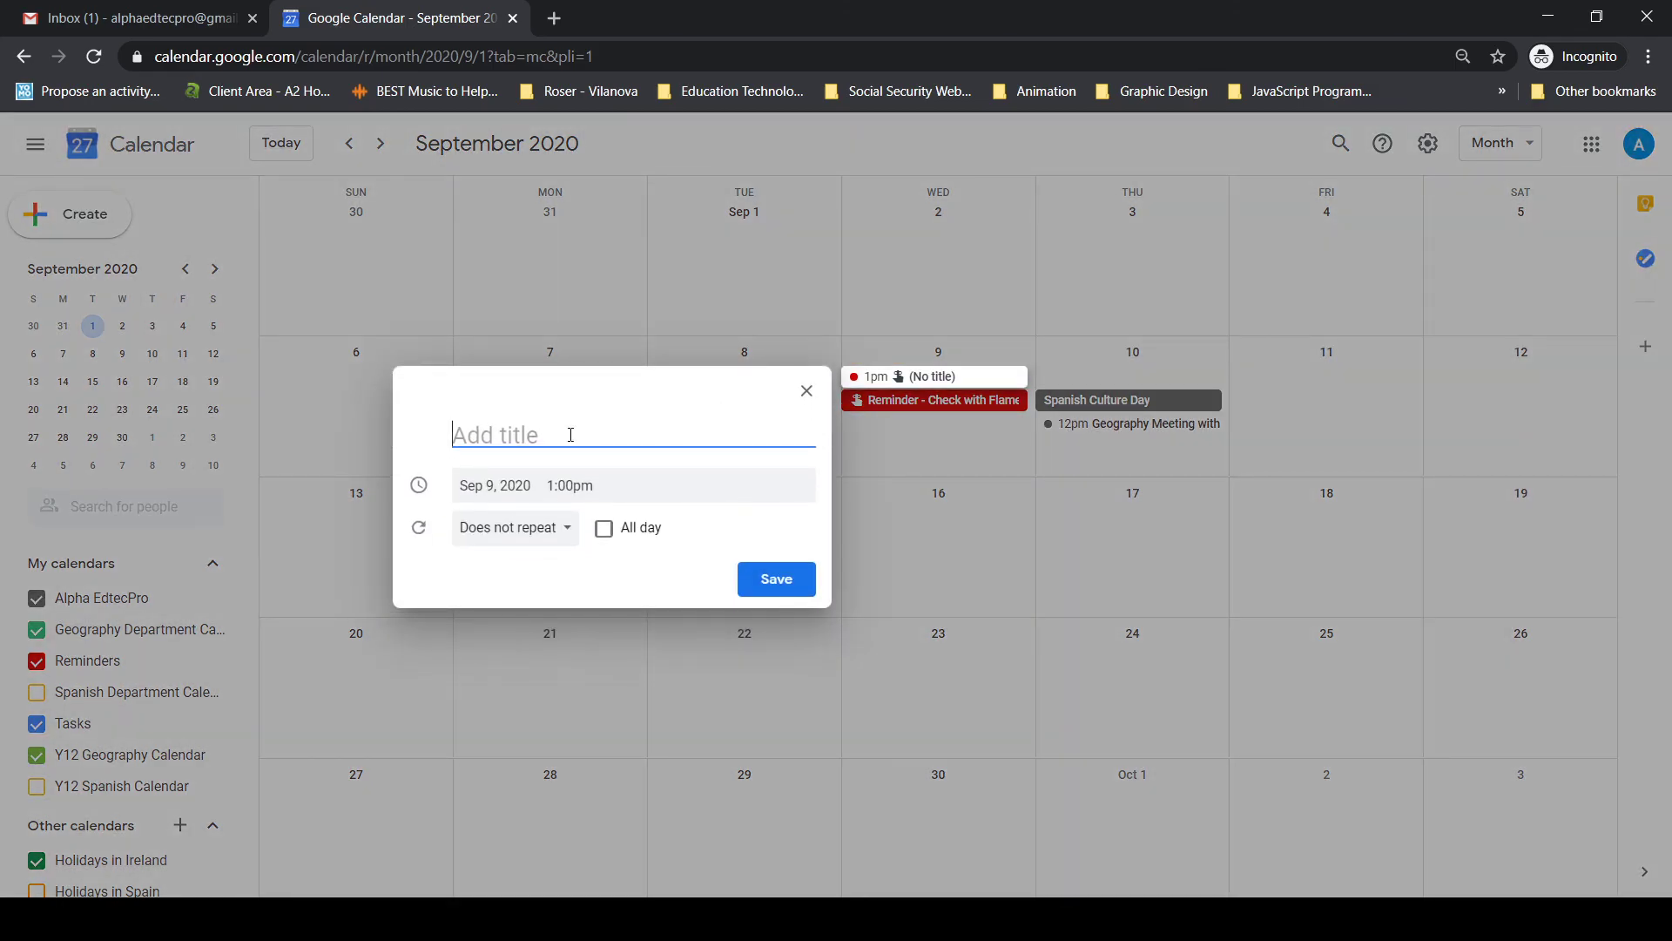
{"action": "type", "text": "Call Tapas "}
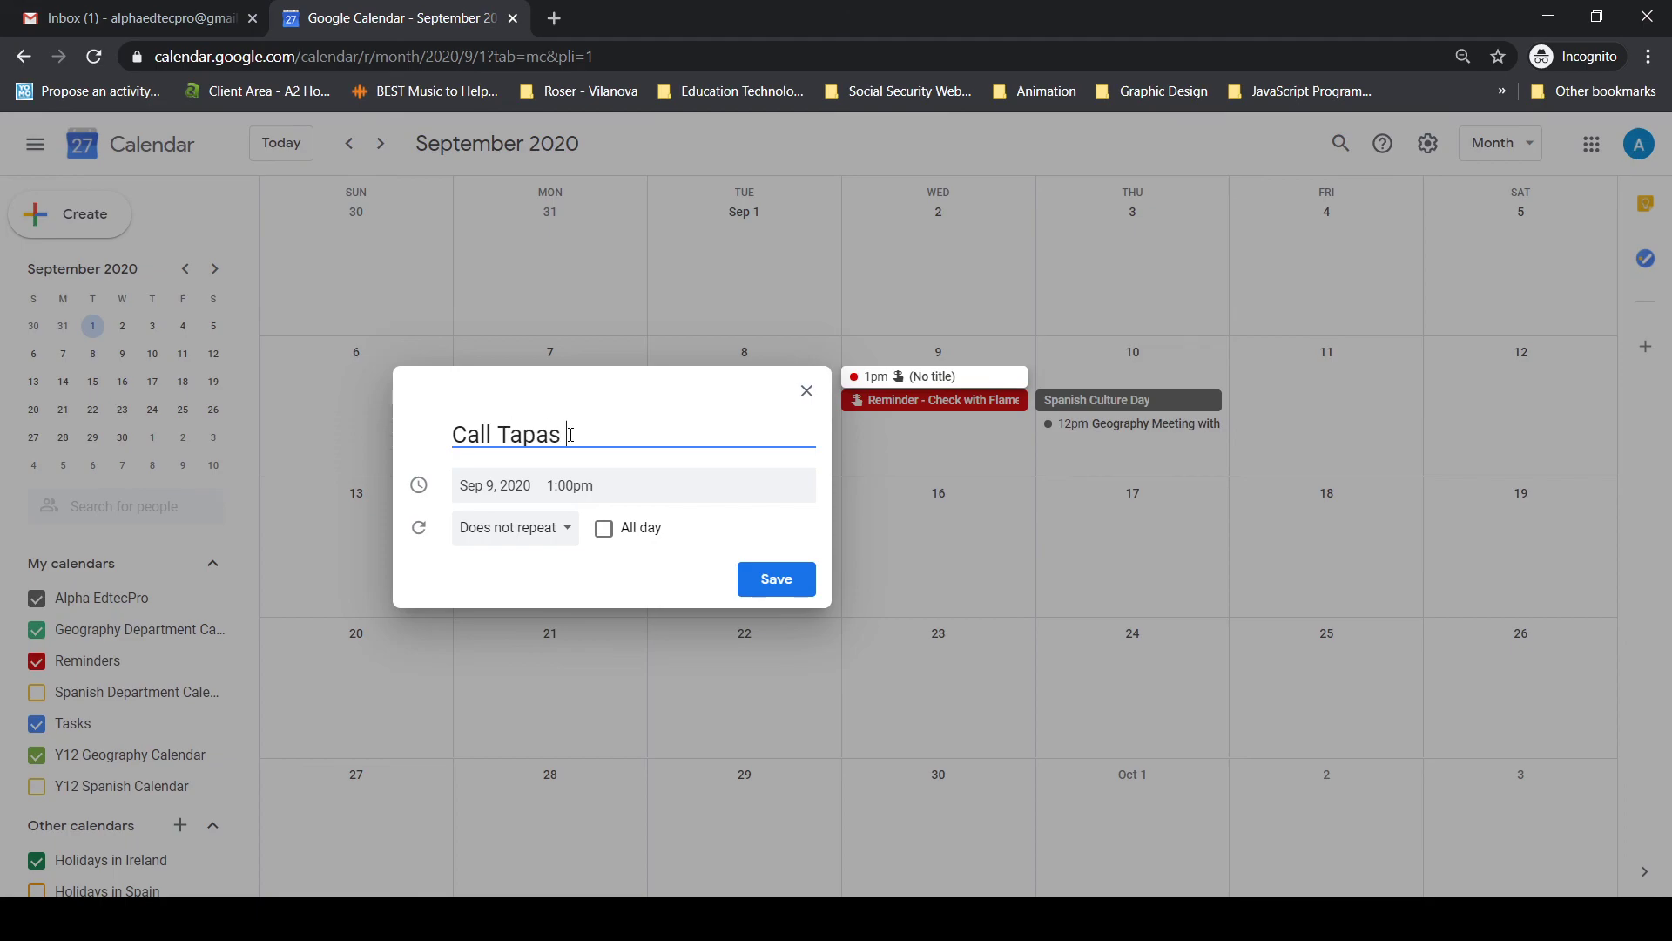
{"action": "type", "text": "Chef"}
{"action": "left_click", "coordinate": [771, 579]}
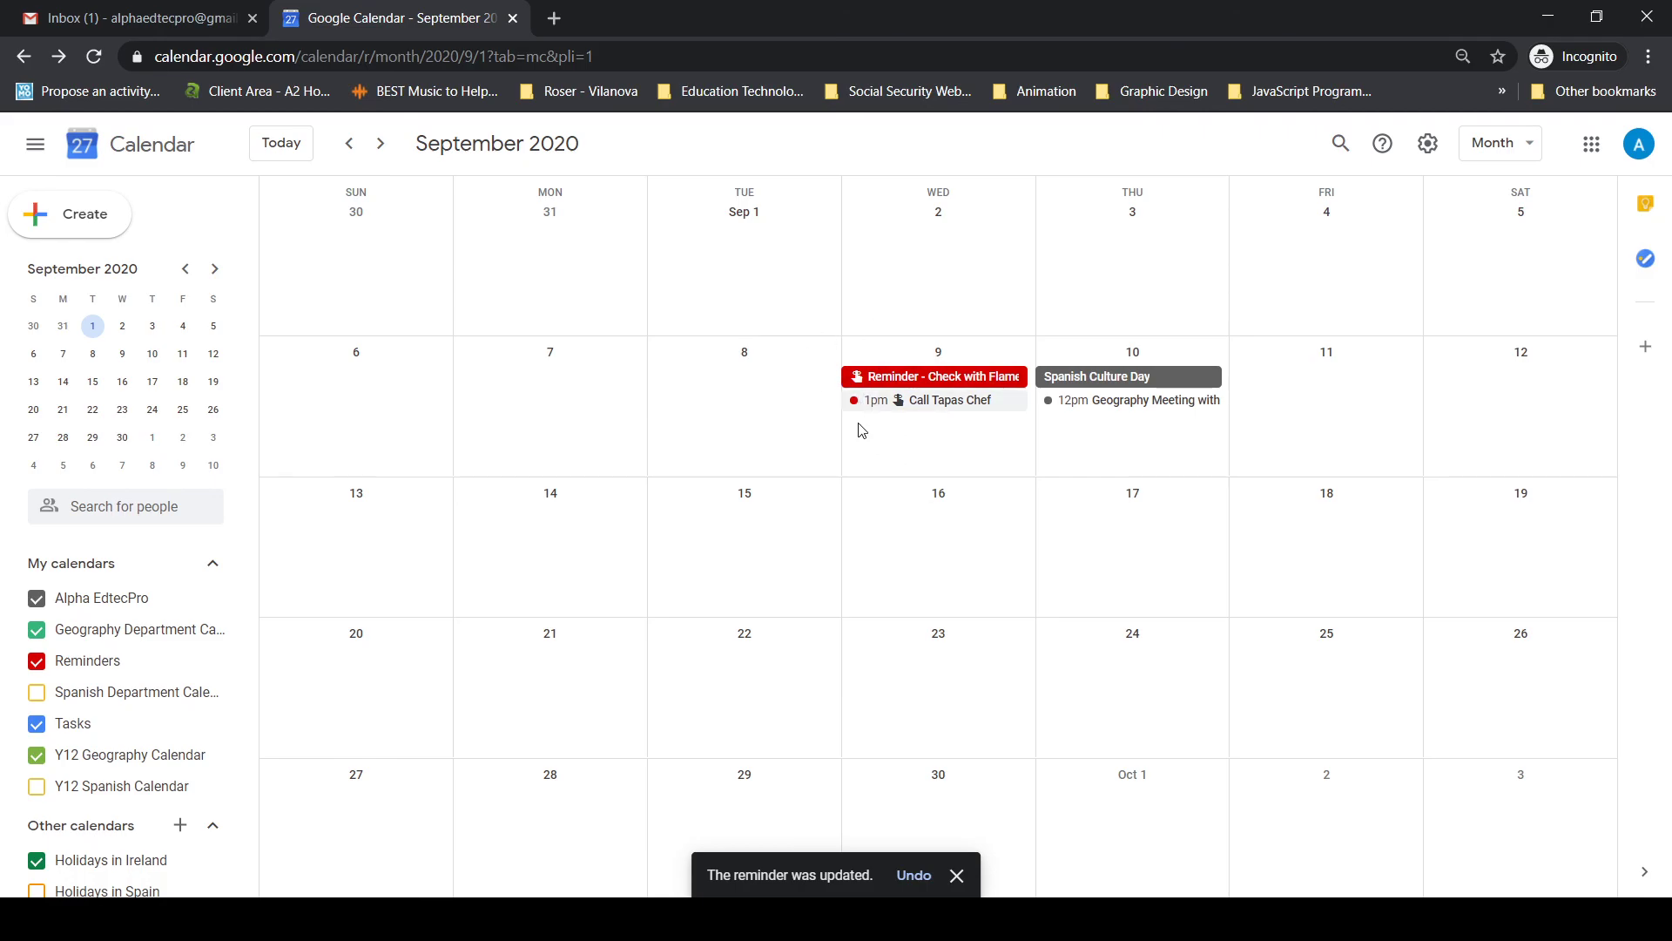
{"action": "left_click", "coordinate": [904, 454]}
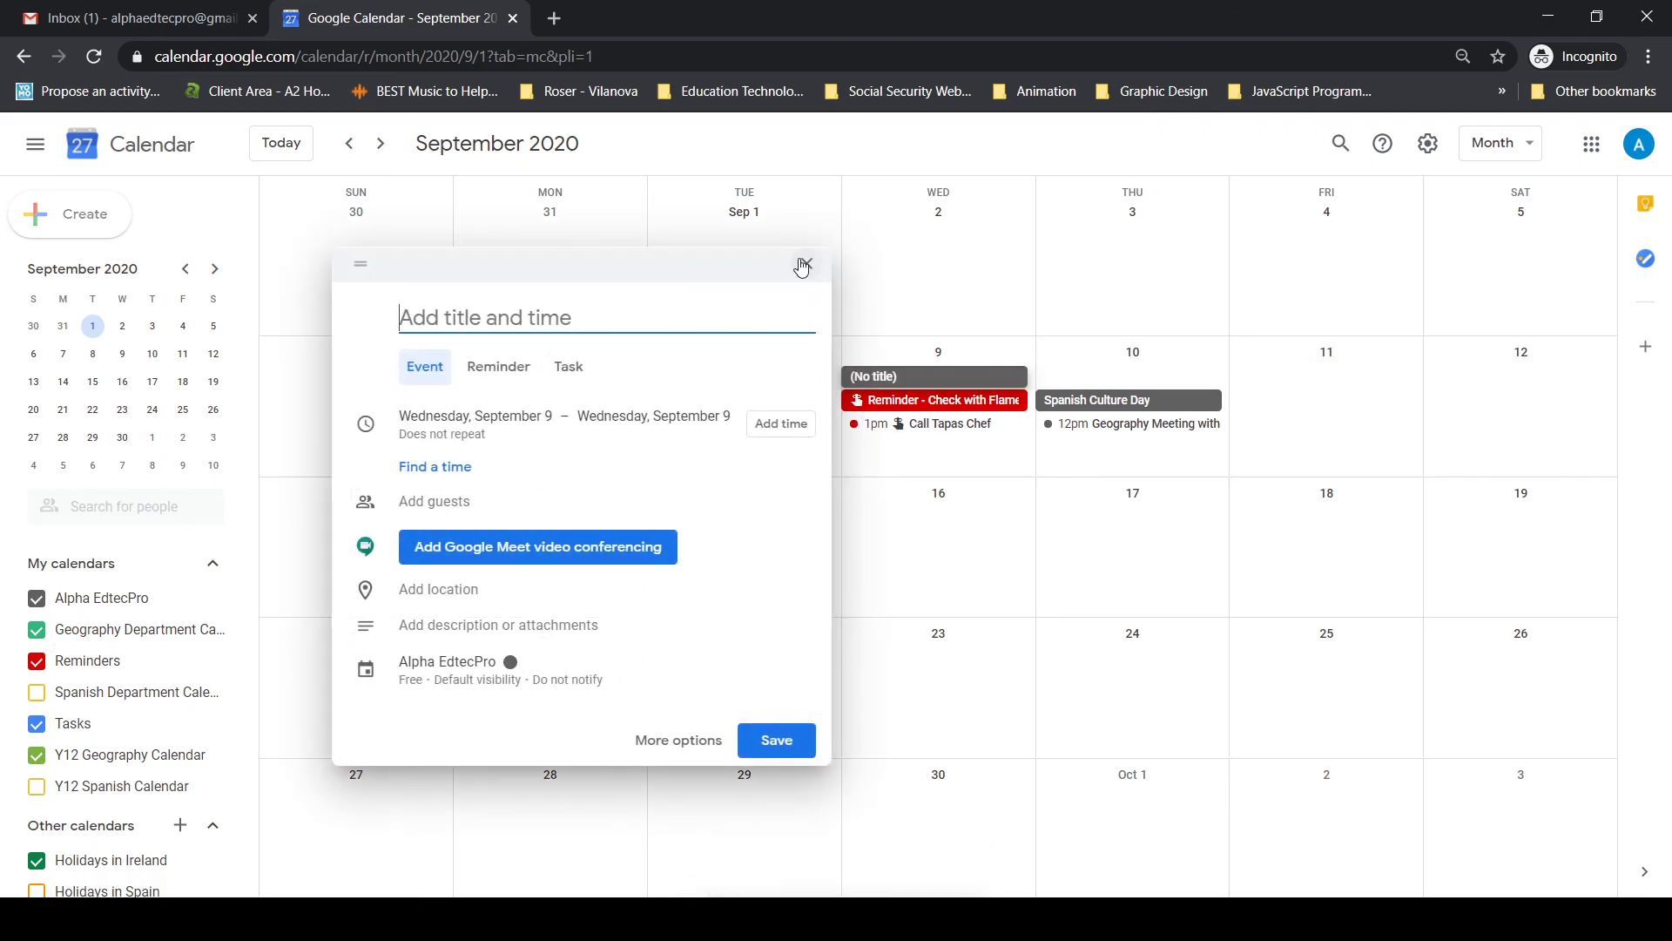
{"action": "left_click", "coordinate": [803, 265]}
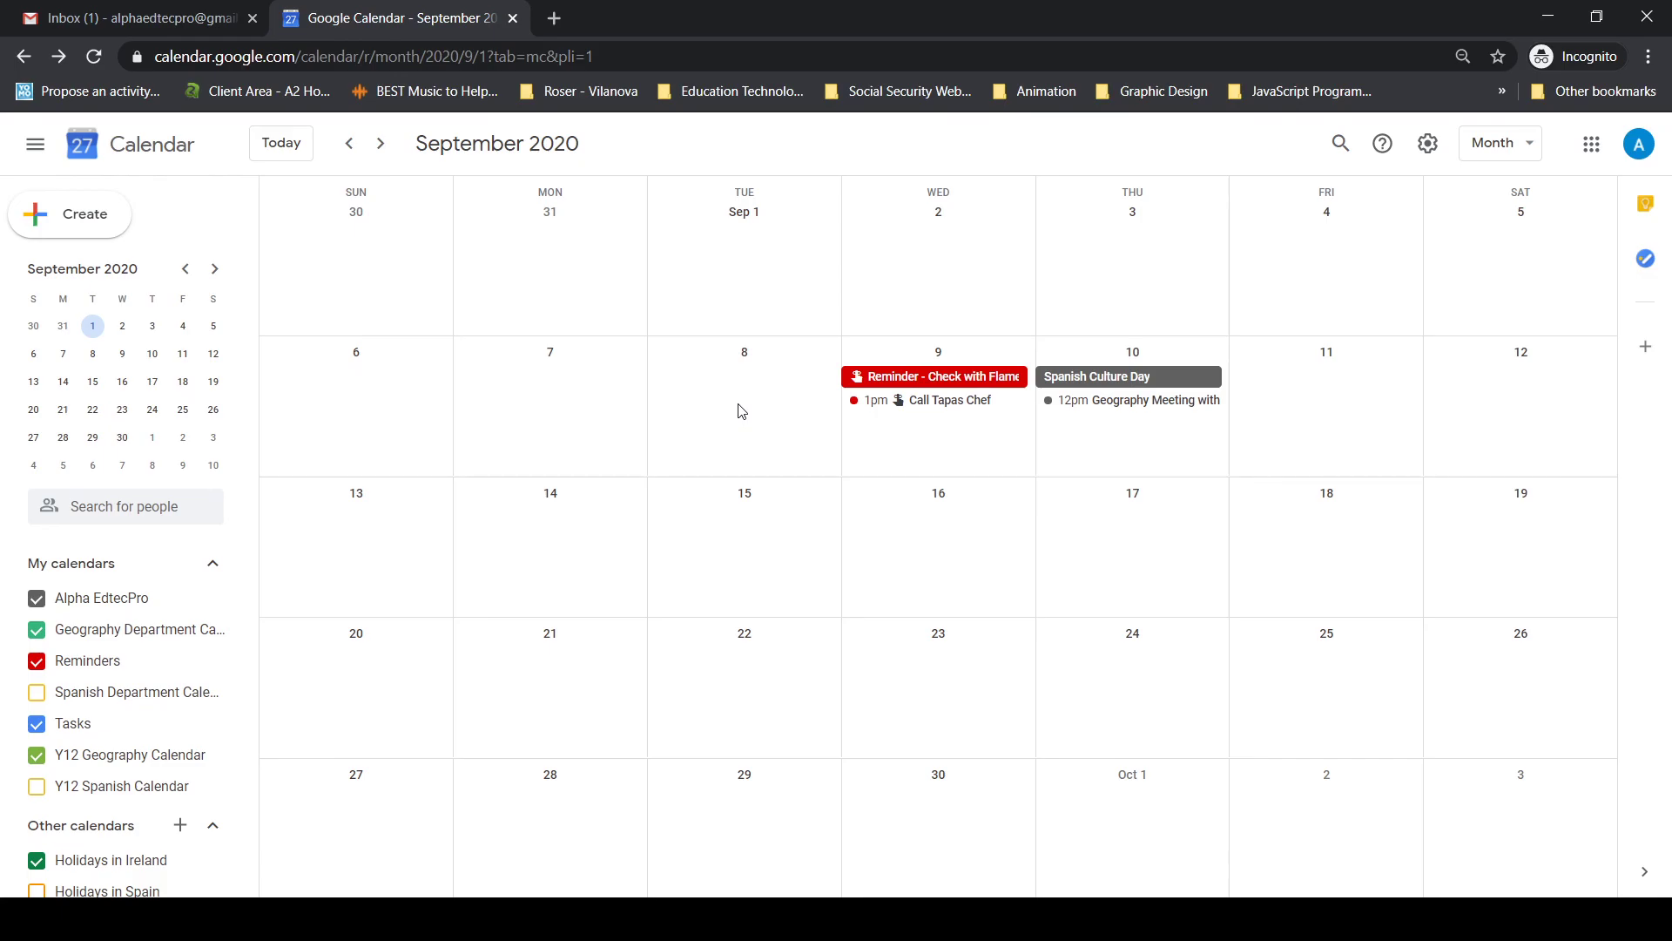